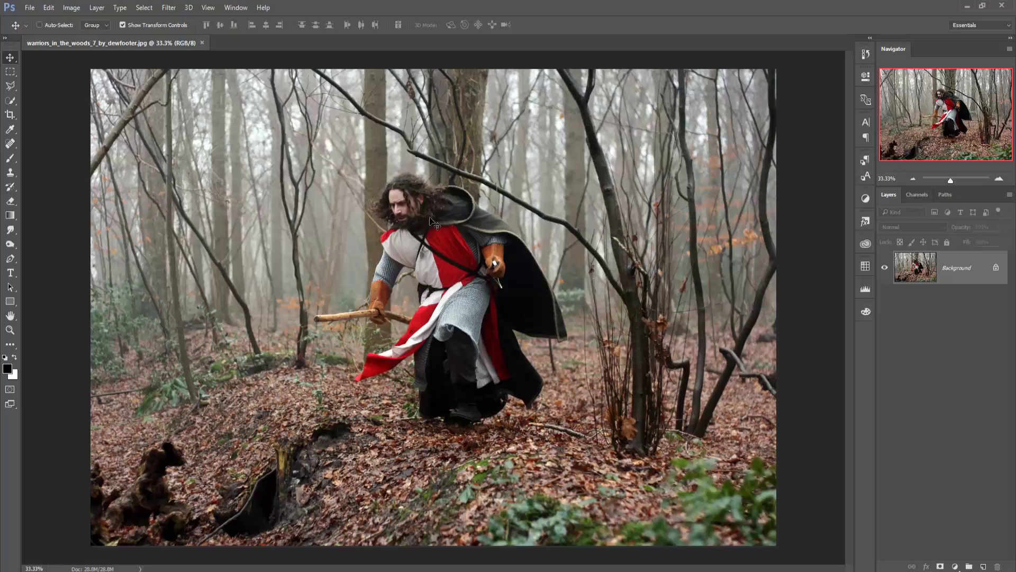
# Create a new Untitled-1 document and drag the warriors photo into it as Layer 1
pyautogui.click(30, 10)
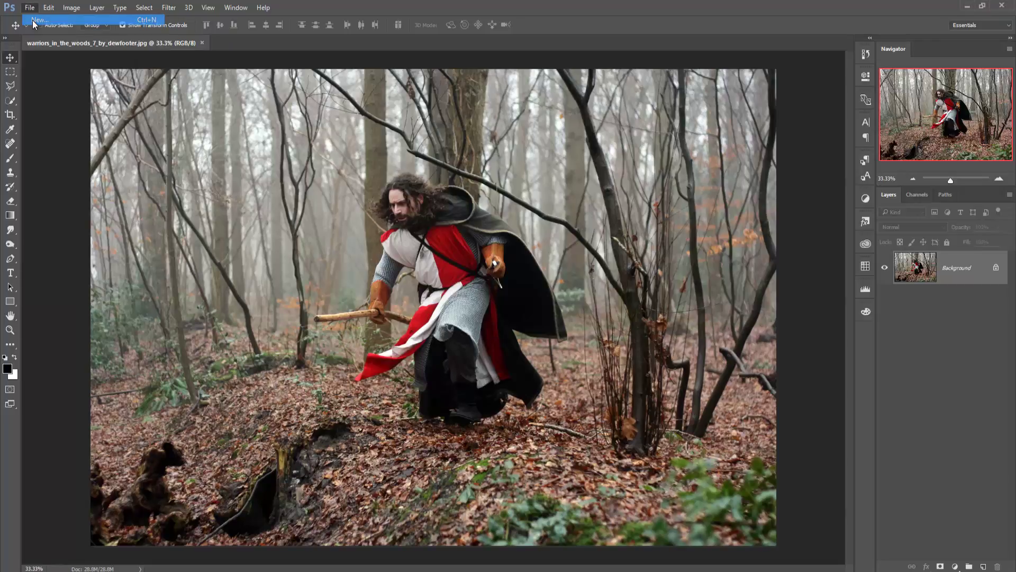
pyautogui.click(604, 148)
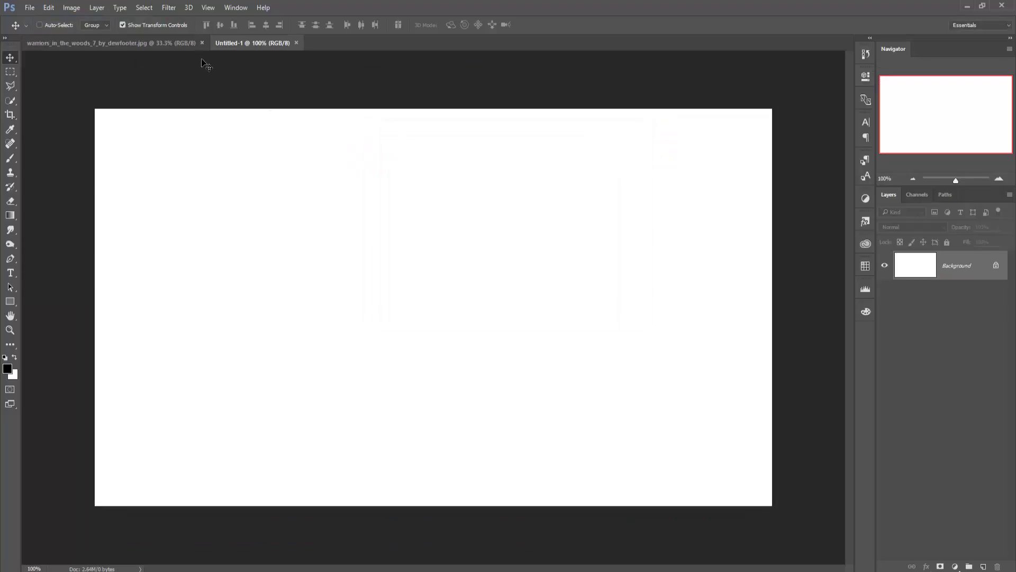
pyautogui.click(154, 44)
pyautogui.moveTo(138, 46); pyautogui.dragTo(710, 101)
pyautogui.moveTo(760, 225); pyautogui.dragTo(560, 213)
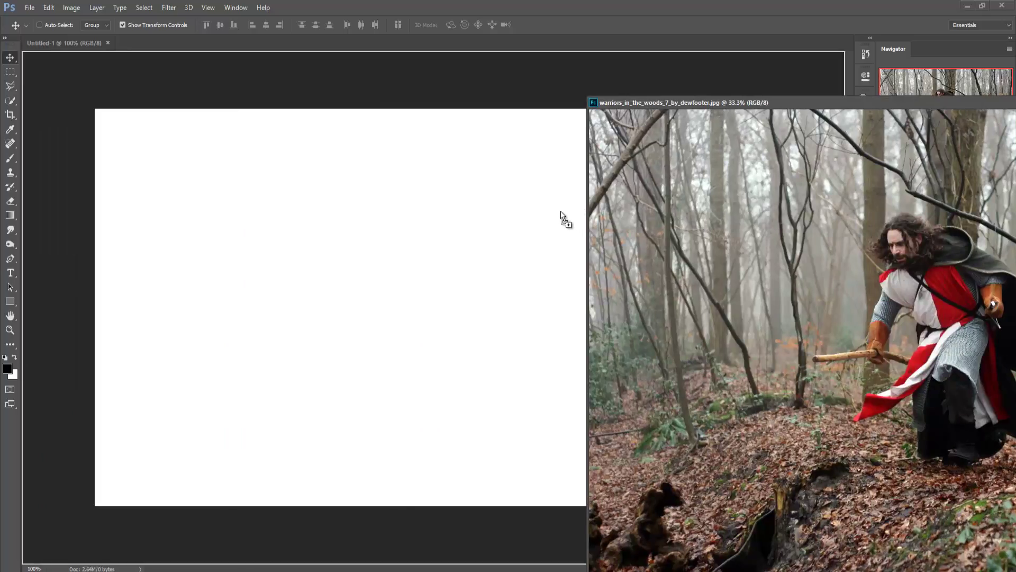
pyautogui.moveTo(846, 103); pyautogui.dragTo(547, 163)
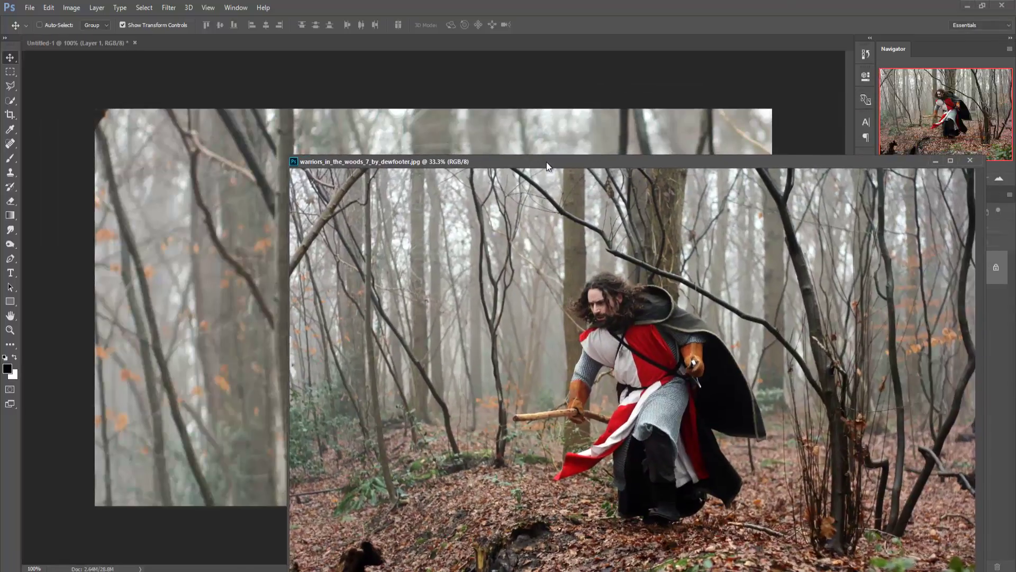
pyautogui.click(936, 160)
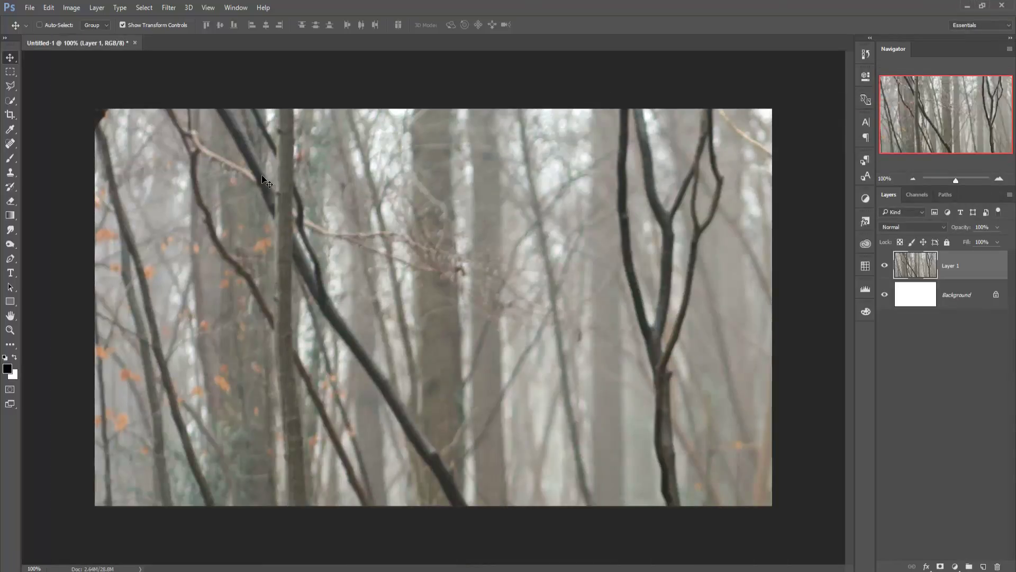
pyautogui.moveTo(438, 216)
pyautogui.mouseDown()
pyautogui.moveTo(325, 389)
pyautogui.moveTo(115, 135)
pyautogui.moveTo(683, 465)
pyautogui.moveTo(171, 146)
pyautogui.moveTo(425, 347)
pyautogui.mouseUp()
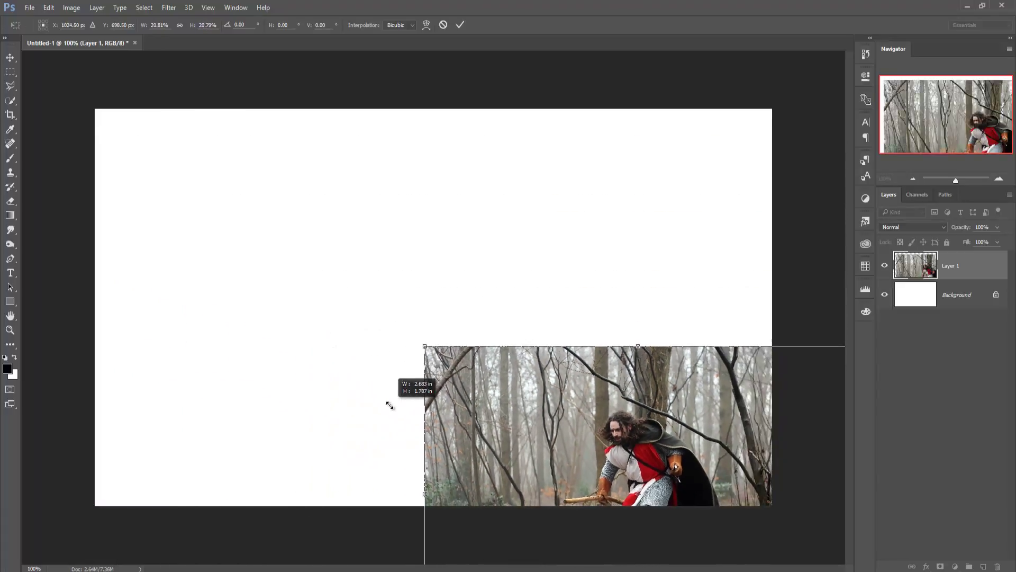
# Centre the warrior photo and scale it to about 28% so it spans the full canvas height
pyautogui.moveTo(512, 414); pyautogui.dragTo(312, 223)
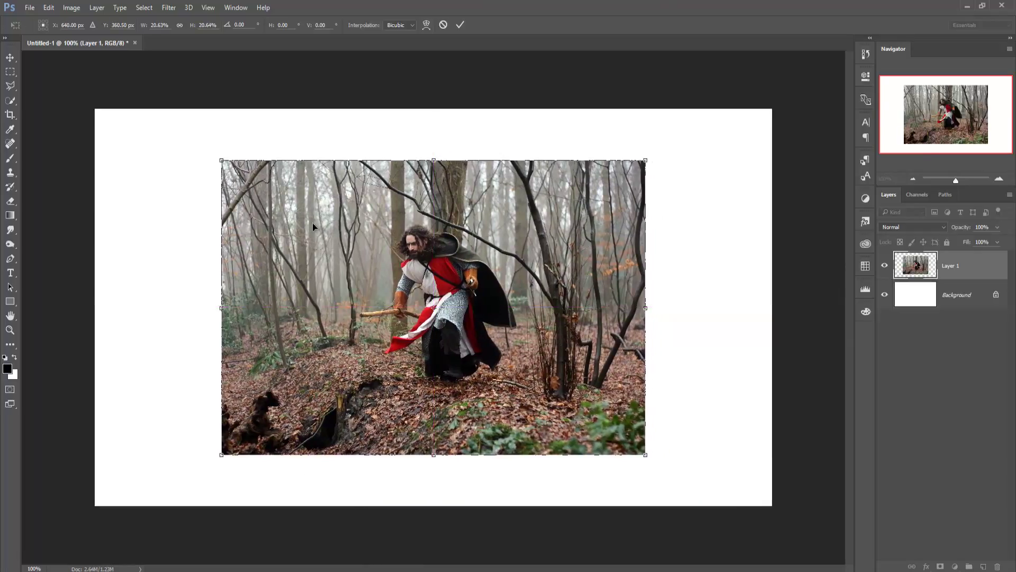
pyautogui.moveTo(219, 158); pyautogui.dragTo(123, 141)
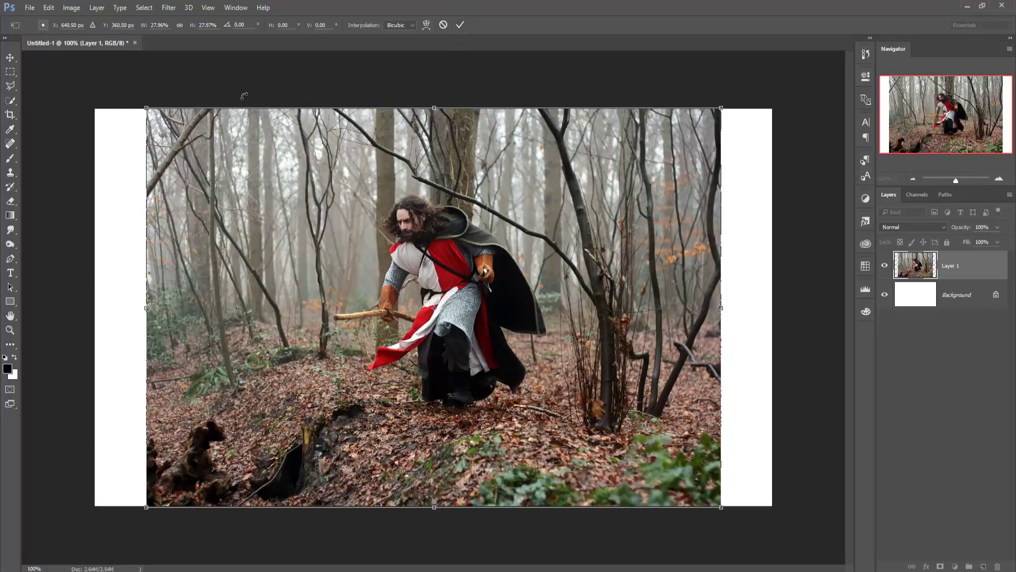
pyautogui.click(460, 24)
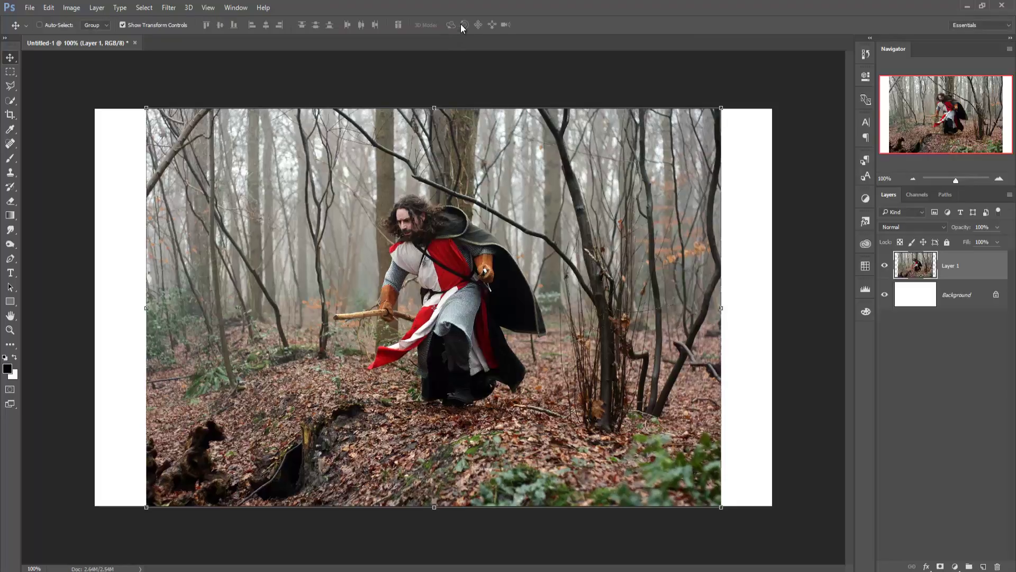
pyautogui.click(10, 72)
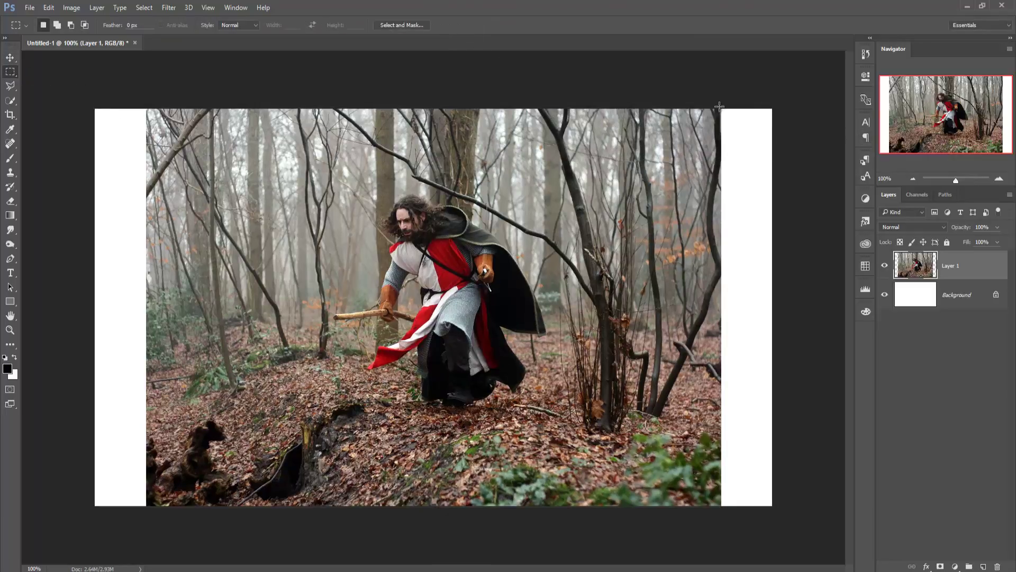
# Content-Aware Fill the right white strip with forest, then deselect
pyautogui.moveTo(719, 107); pyautogui.dragTo(845, 528)
pyautogui.click(49, 7)
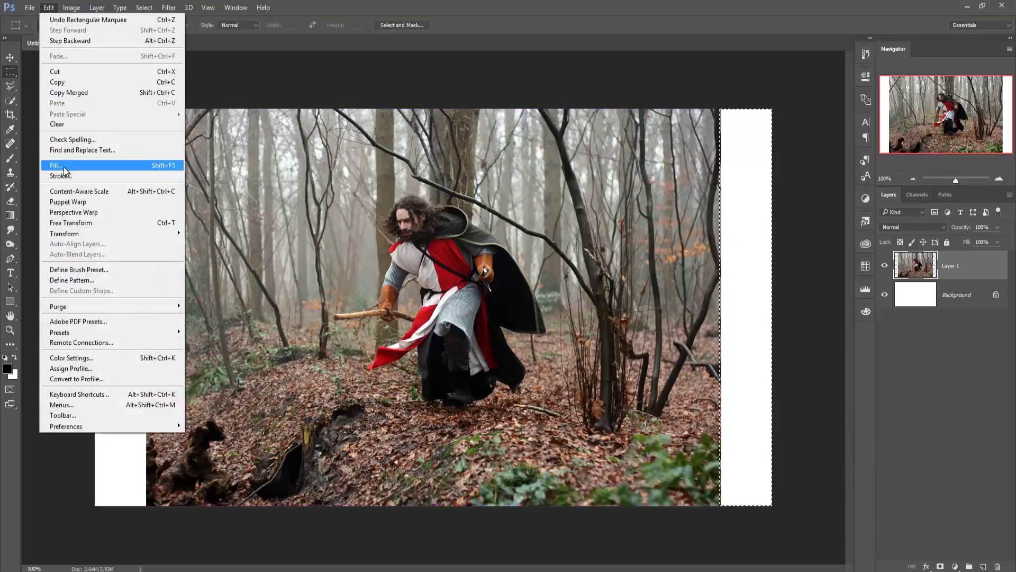
pyautogui.click(65, 165)
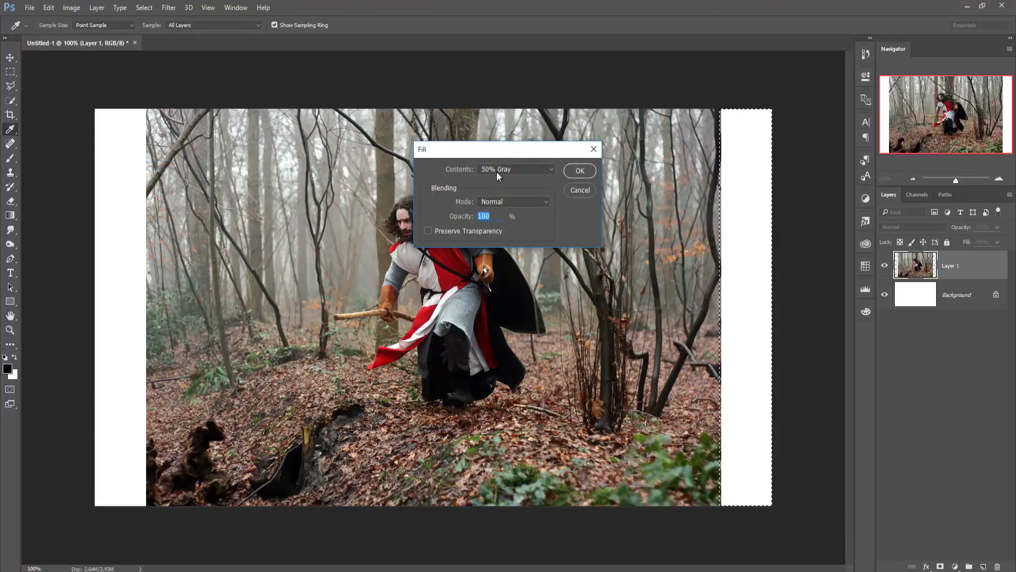
pyautogui.click(513, 169)
pyautogui.click(512, 211)
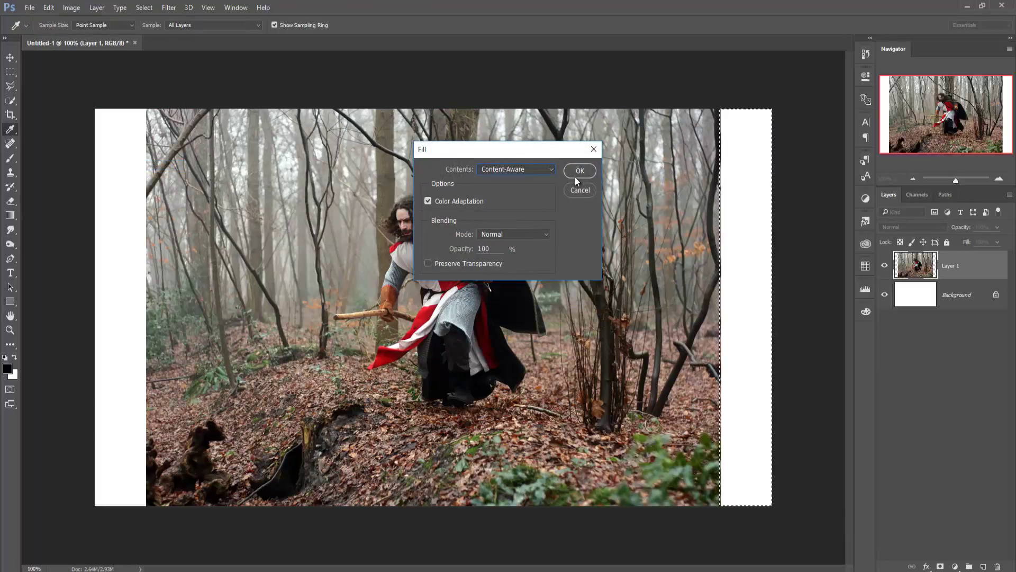
pyautogui.click(579, 170)
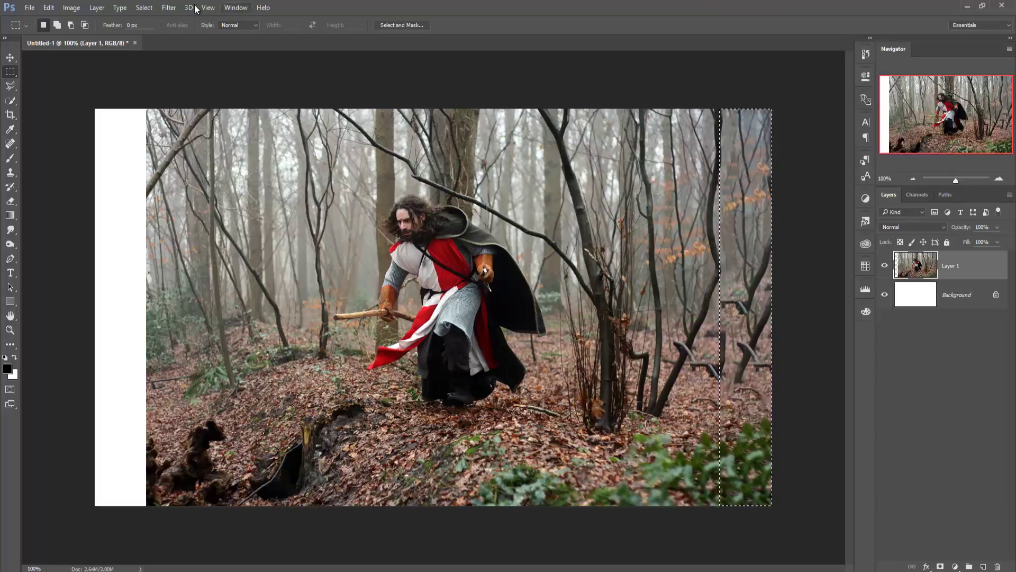
pyautogui.click(144, 8)
pyautogui.click(159, 29)
# Content-Aware Fill the left white strip with forest, then deselect
pyautogui.moveTo(146, 111); pyautogui.dragTo(80, 566)
pyautogui.click(53, 9)
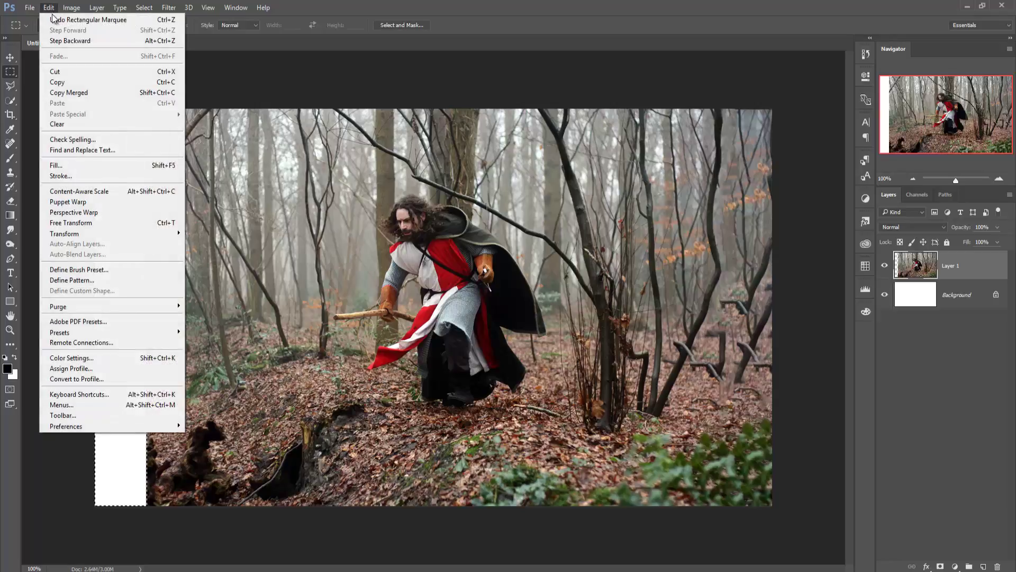
pyautogui.click(70, 167)
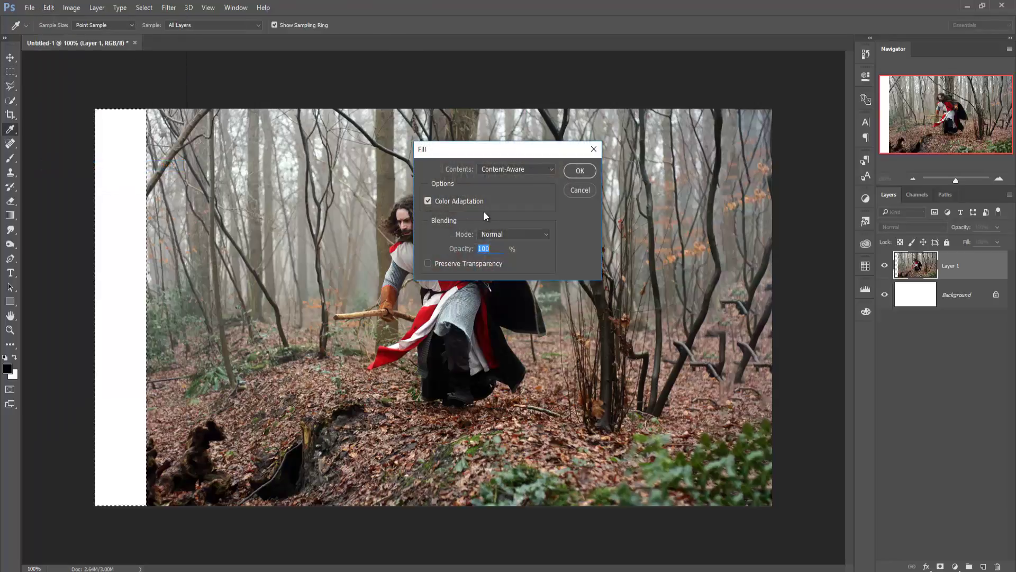
pyautogui.click(577, 171)
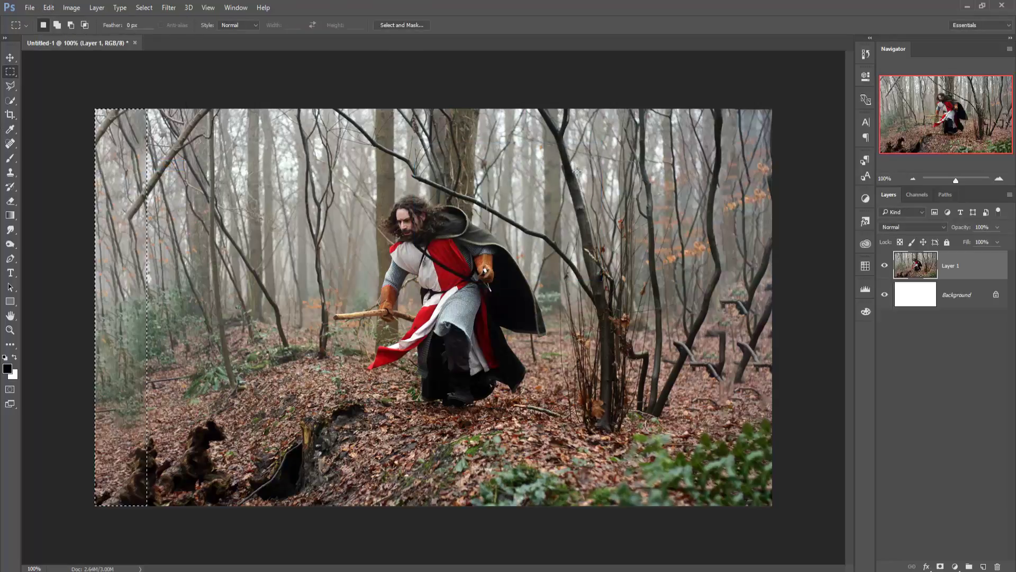
pyautogui.click(144, 8)
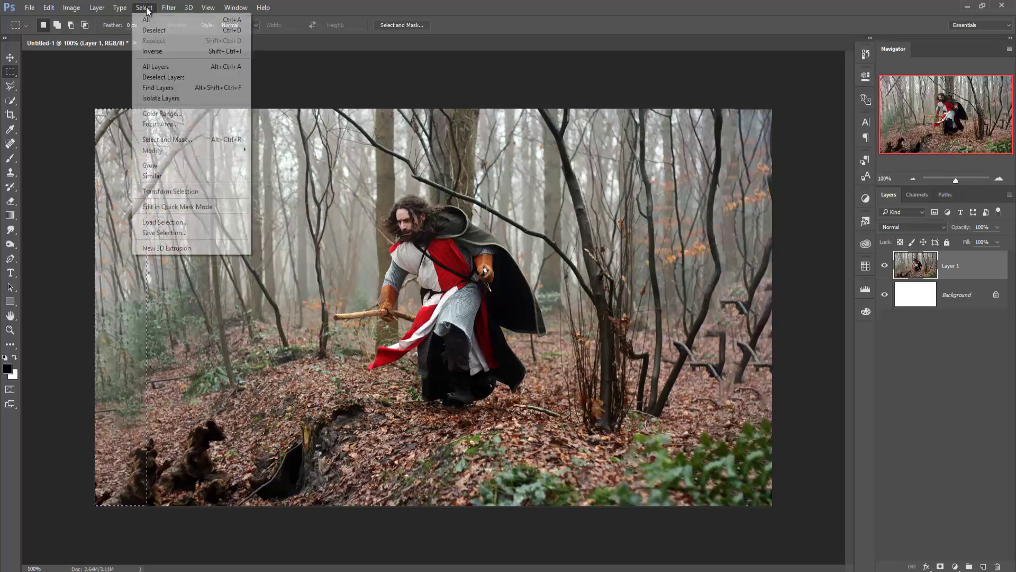
pyautogui.click(147, 30)
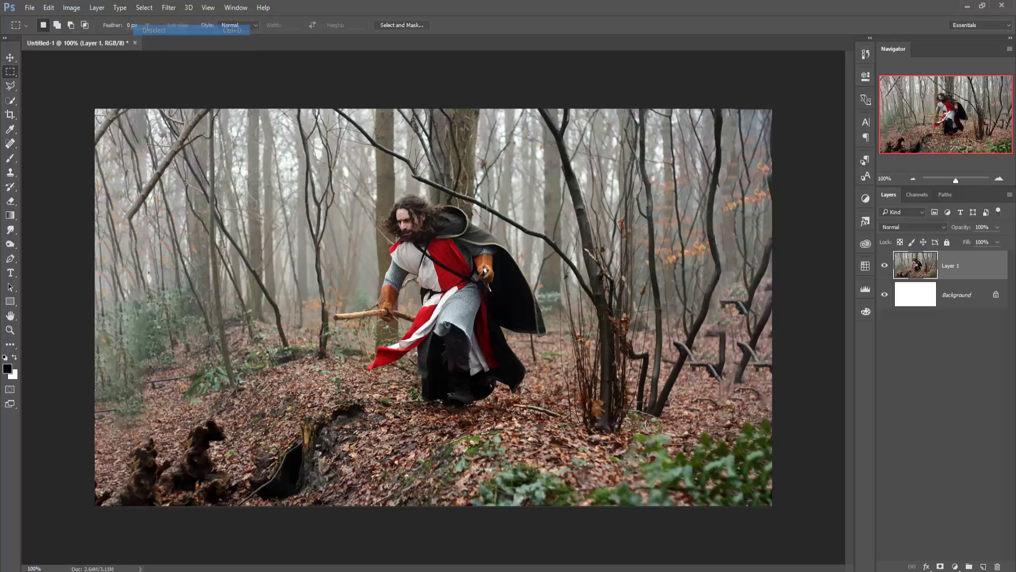
pyautogui.click(10, 58)
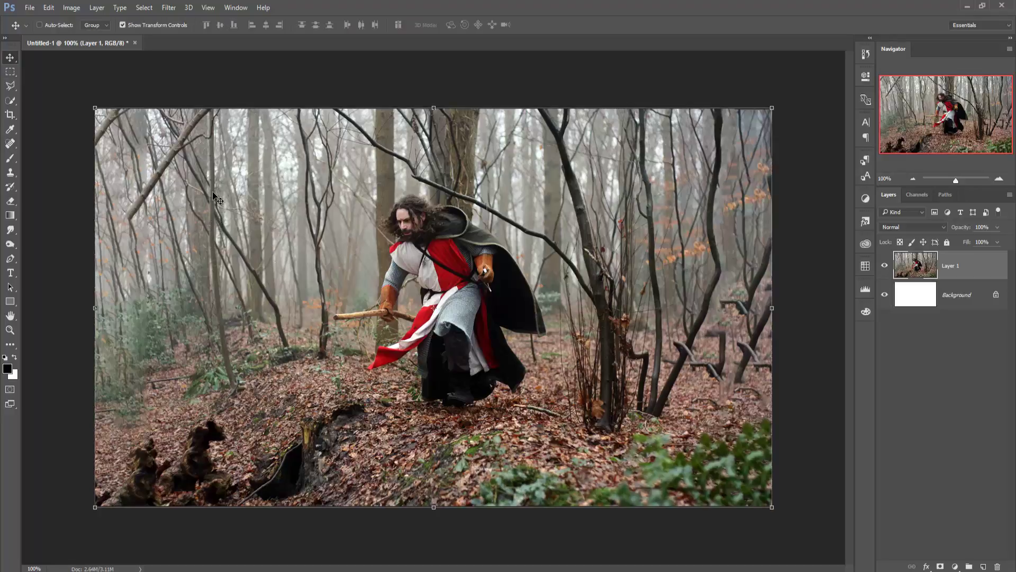
# Clone Stamp faint foliage at 17% opacity over the left edge beside the stump
pyautogui.click(10, 174)
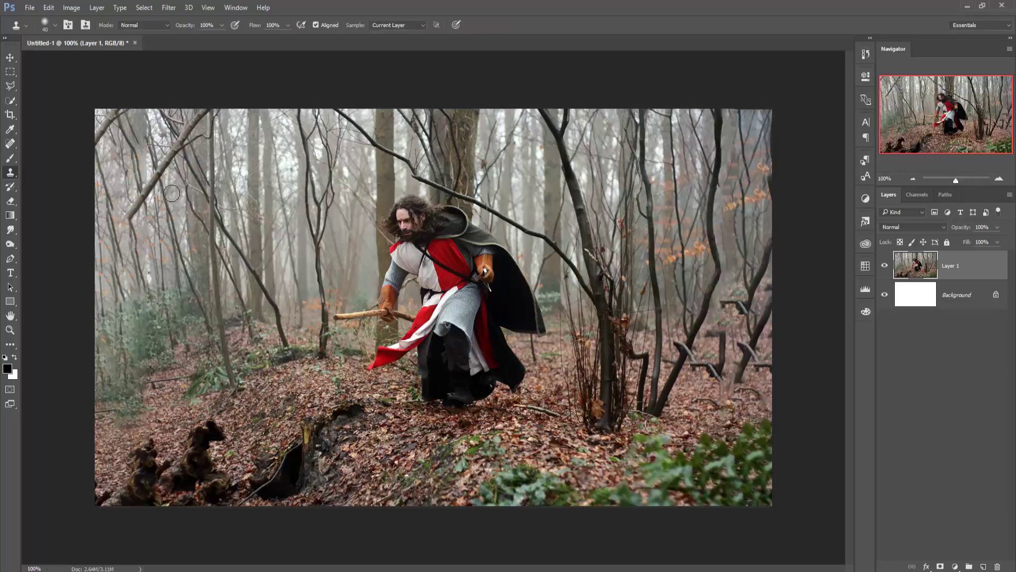
pyautogui.click(175, 197)
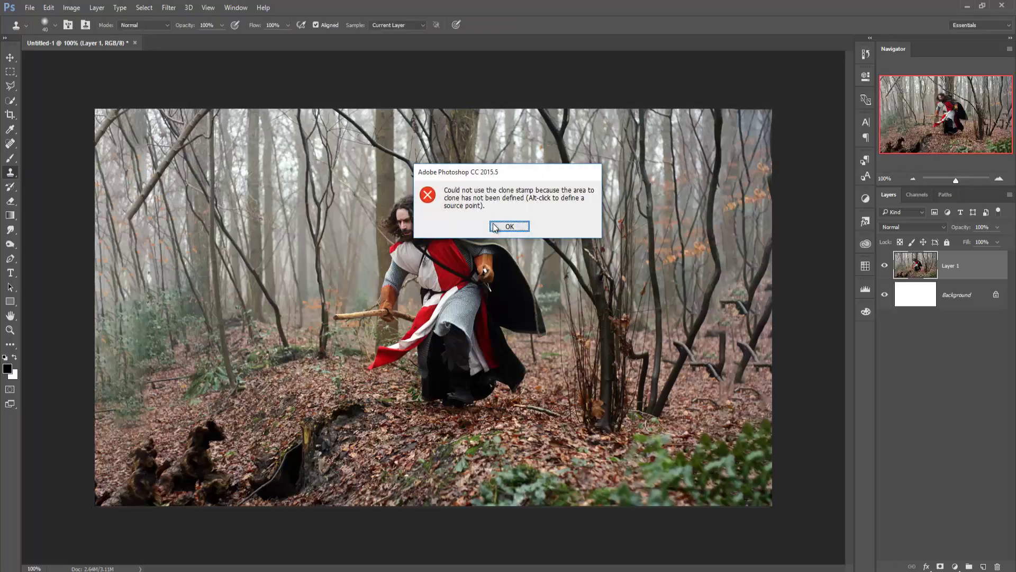
pyautogui.click(509, 226)
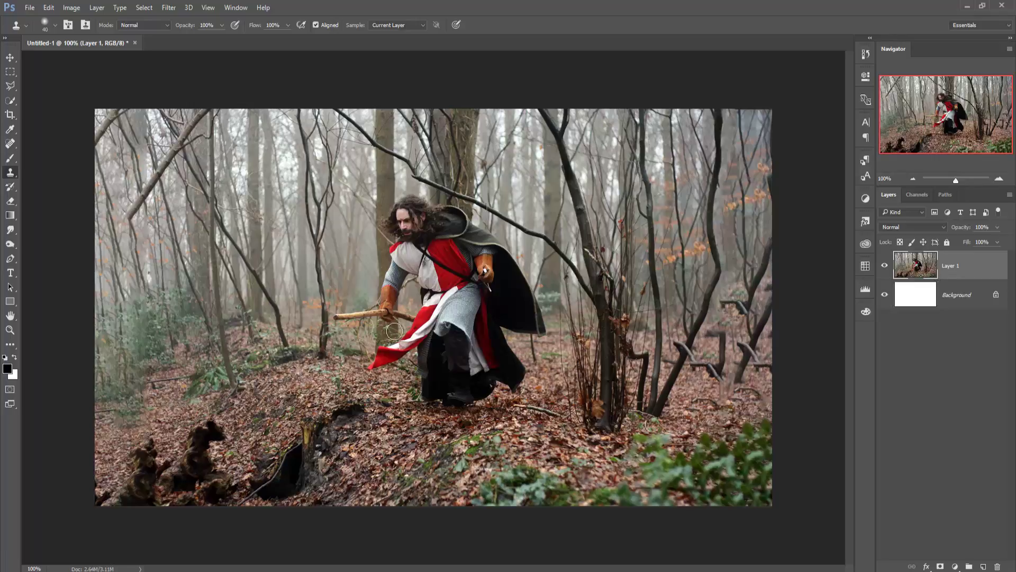
pyautogui.click(193, 363)
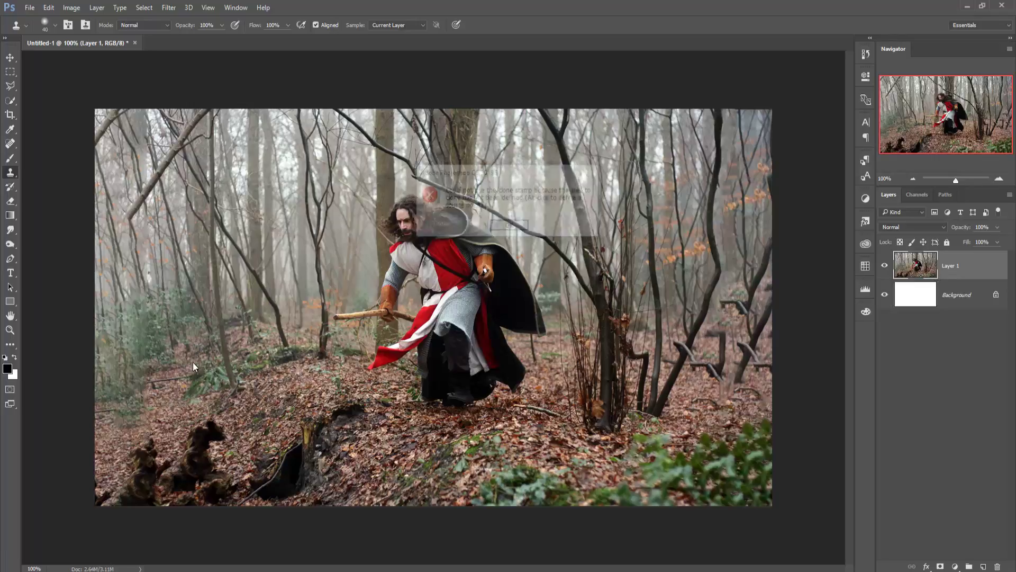
pyautogui.click(507, 227)
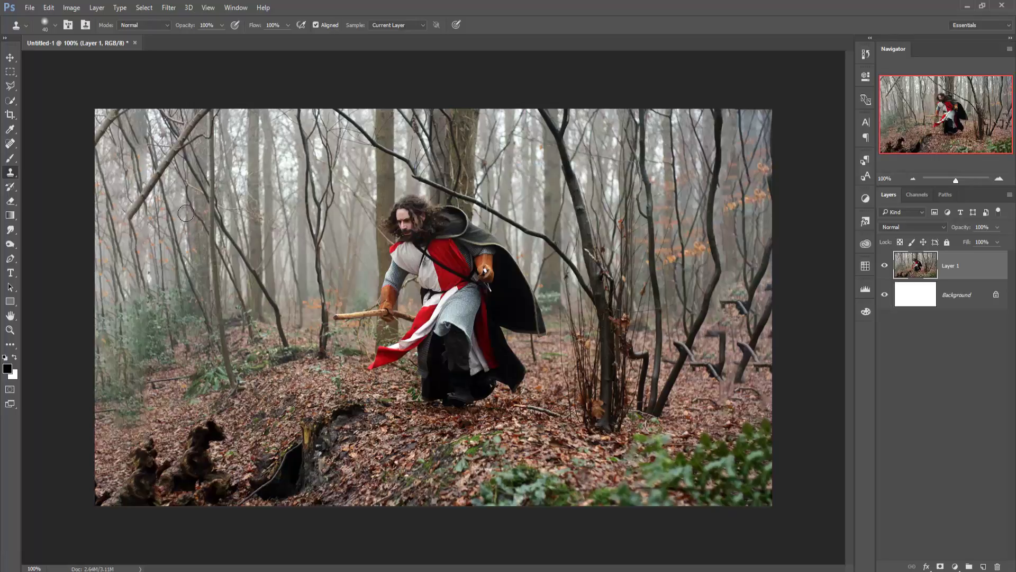
pyautogui.click(221, 25)
pyautogui.moveTo(184, 37); pyautogui.dragTo(180, 37)
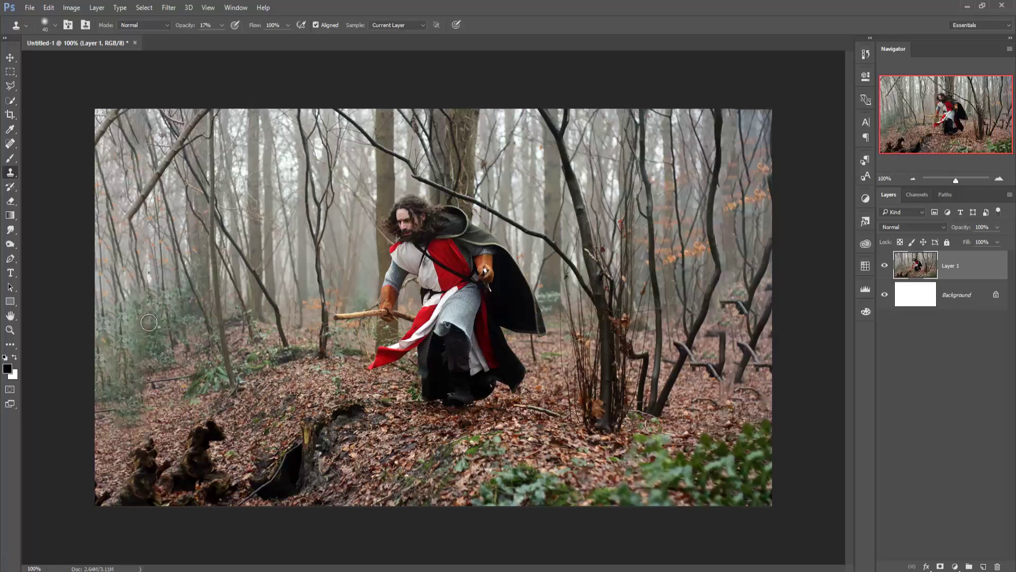
pyautogui.moveTo(142, 353); pyautogui.dragTo(147, 425)
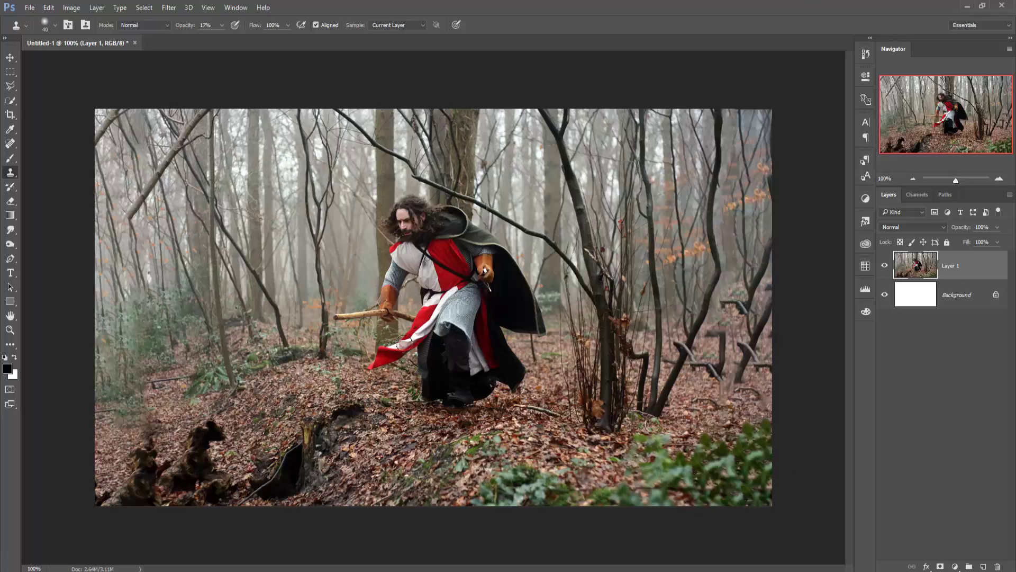
pyautogui.click(11, 58)
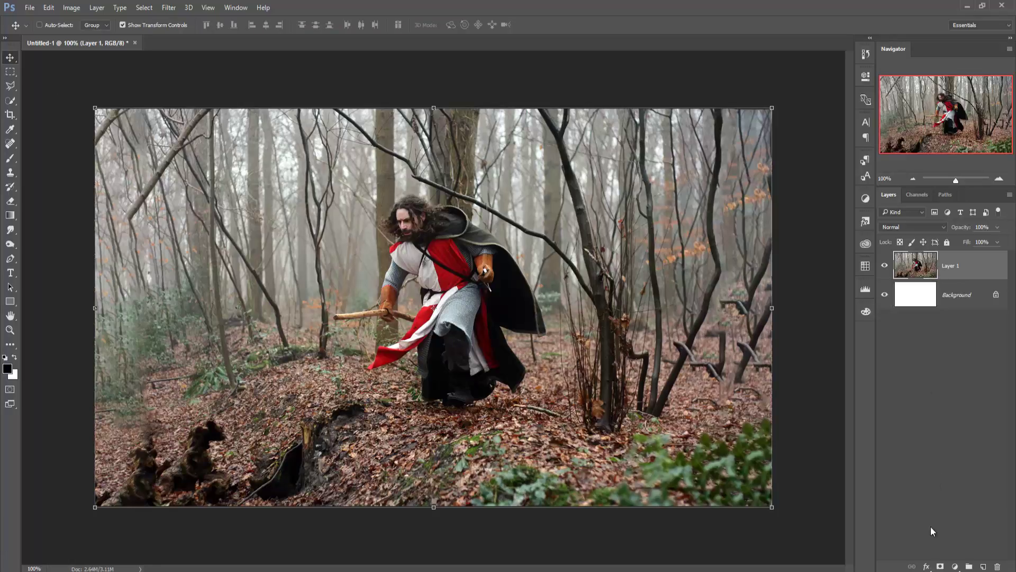
# With the Pen tool zoomed in, trace from the boot up the robe's left edge
pyautogui.click(10, 259)
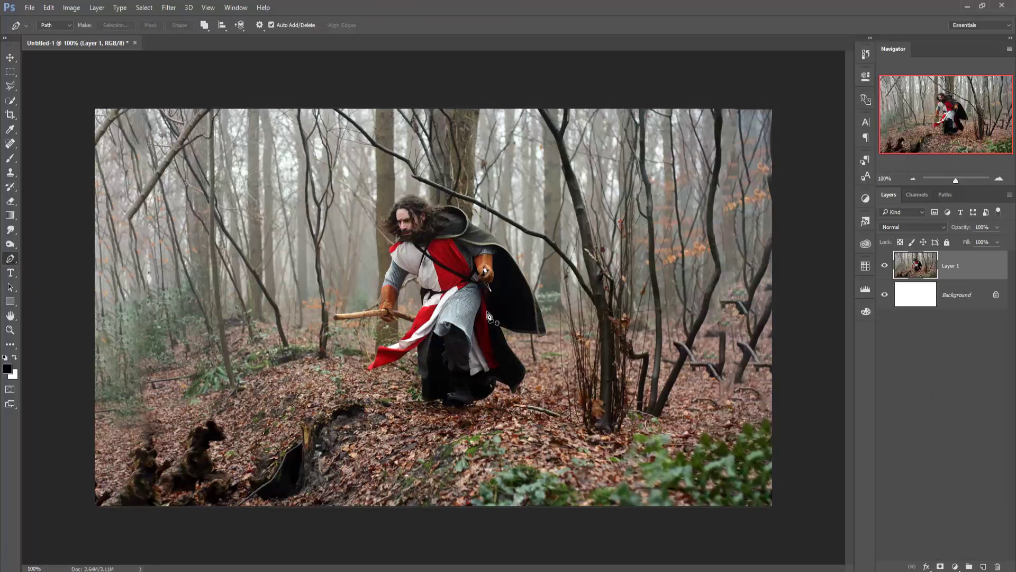
pyautogui.scroll(1, 487, 311)
pyautogui.scroll(1, 487, 311)
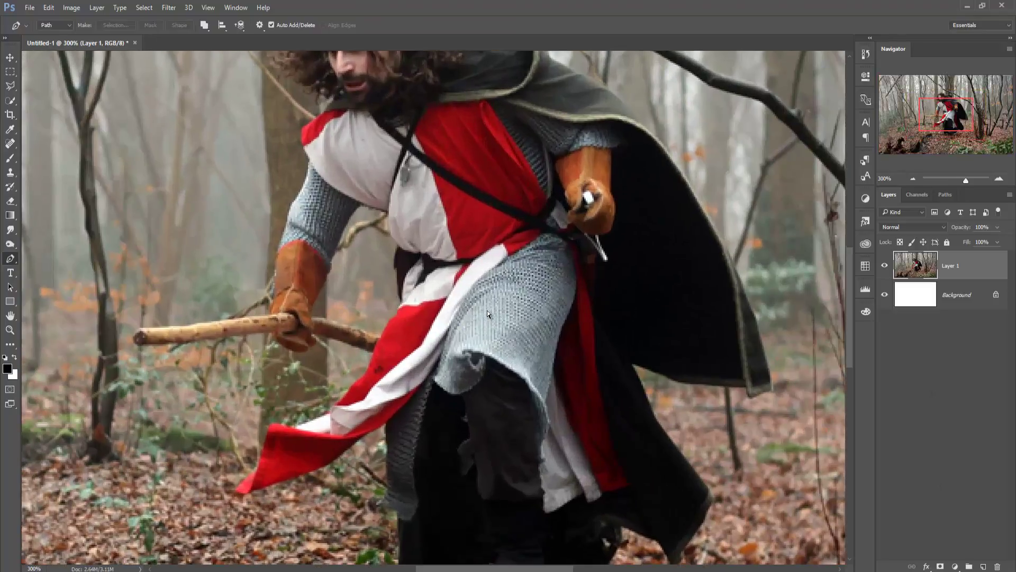
pyautogui.scroll(1, 487, 310)
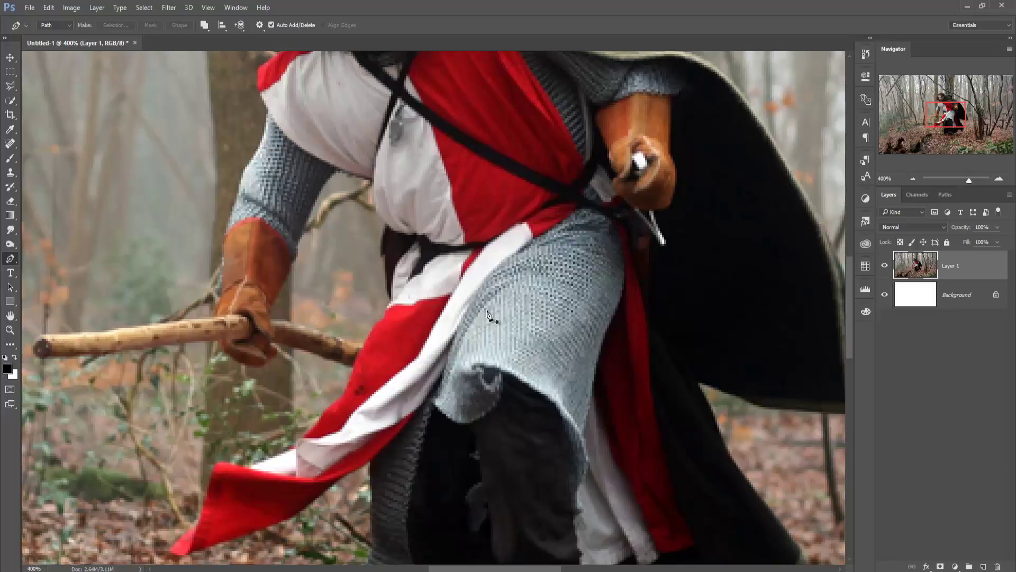
pyautogui.scroll(-5, 487, 313)
pyautogui.moveTo(557, 413); pyautogui.dragTo(537, 418)
pyautogui.click(516, 424)
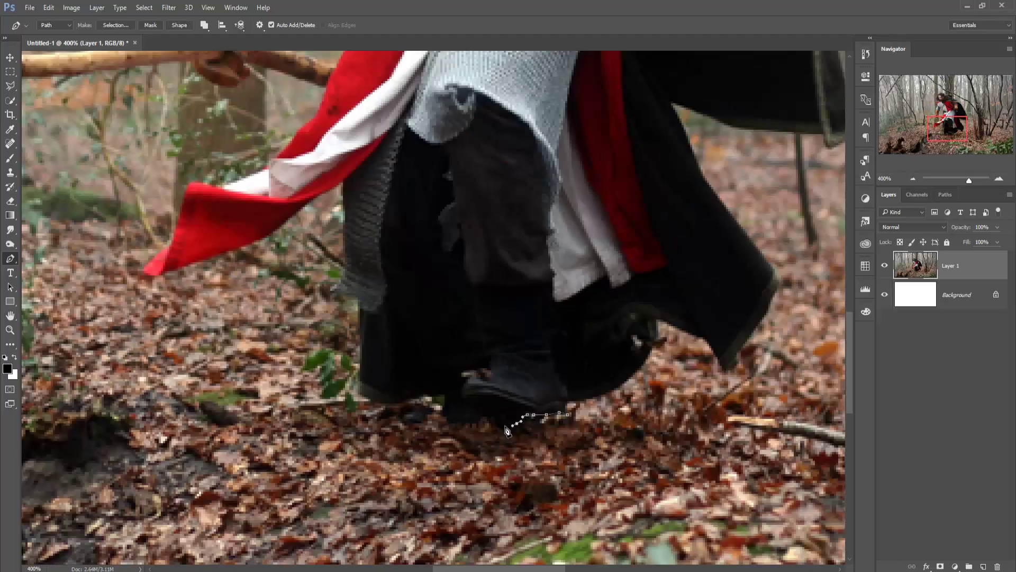
pyautogui.moveTo(453, 425); pyautogui.dragTo(445, 412)
pyautogui.click(381, 405)
pyautogui.click(360, 383)
pyautogui.click(360, 319)
pyautogui.click(339, 286)
pyautogui.click(345, 232)
pyautogui.click(341, 181)
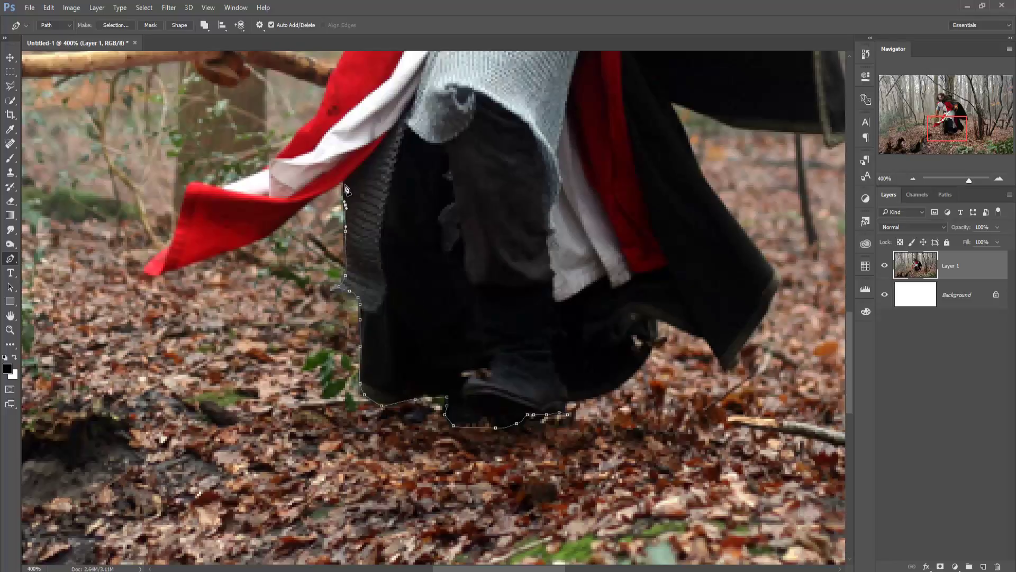
# Trace the path around the red cloth's lower edge, left side and top
pyautogui.moveTo(242, 239); pyautogui.dragTo(269, 231)
pyautogui.click(208, 257)
pyautogui.click(166, 273)
pyautogui.click(178, 225)
pyautogui.click(187, 197)
pyautogui.click(192, 184)
pyautogui.click(222, 187)
pyautogui.click(241, 178)
# Continue the path along the staff from its tip to the glove
pyautogui.moveTo(172, 122); pyautogui.dragTo(553, 186)
pyautogui.click(493, 134)
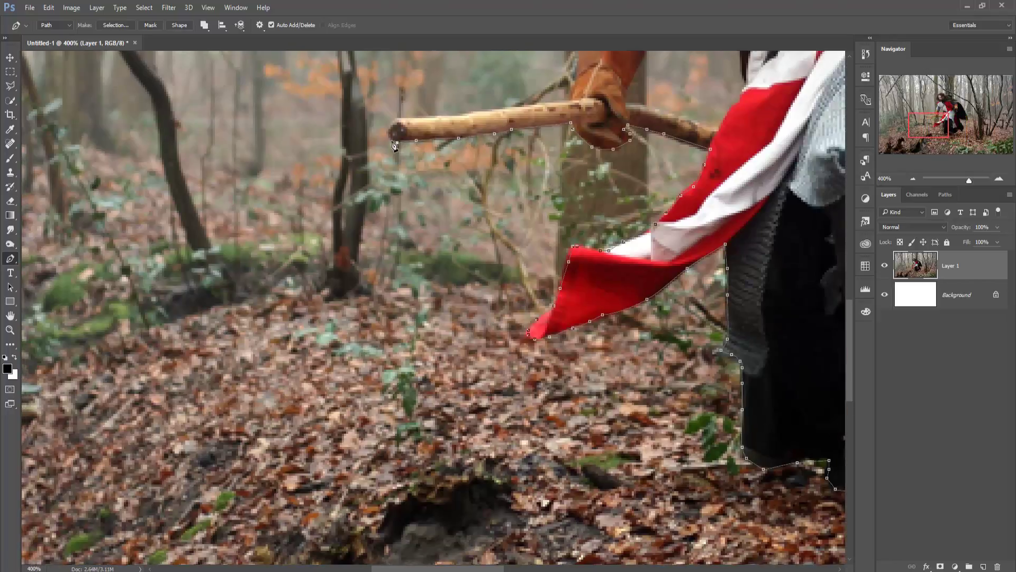
pyautogui.click(395, 118)
pyautogui.click(446, 118)
pyautogui.click(501, 110)
pyautogui.click(569, 103)
pyautogui.click(575, 85)
# Trace up the arm to the shoulder and around the outside of the hair
pyautogui.moveTo(582, 66); pyautogui.dragTo(504, 435)
pyautogui.click(502, 385)
pyautogui.click(514, 353)
pyautogui.click(537, 303)
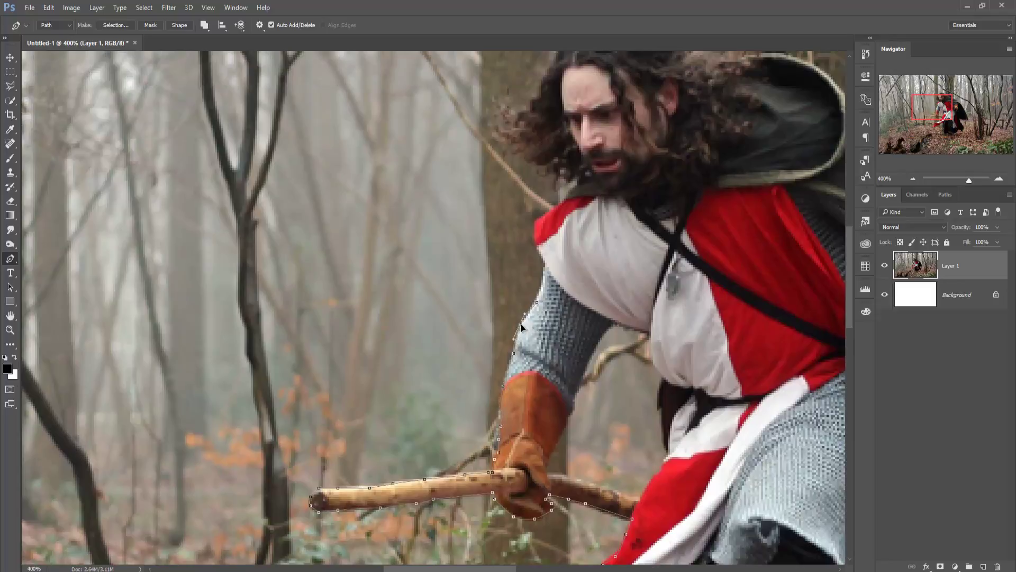
pyautogui.click(522, 324)
pyautogui.click(543, 278)
pyautogui.click(539, 247)
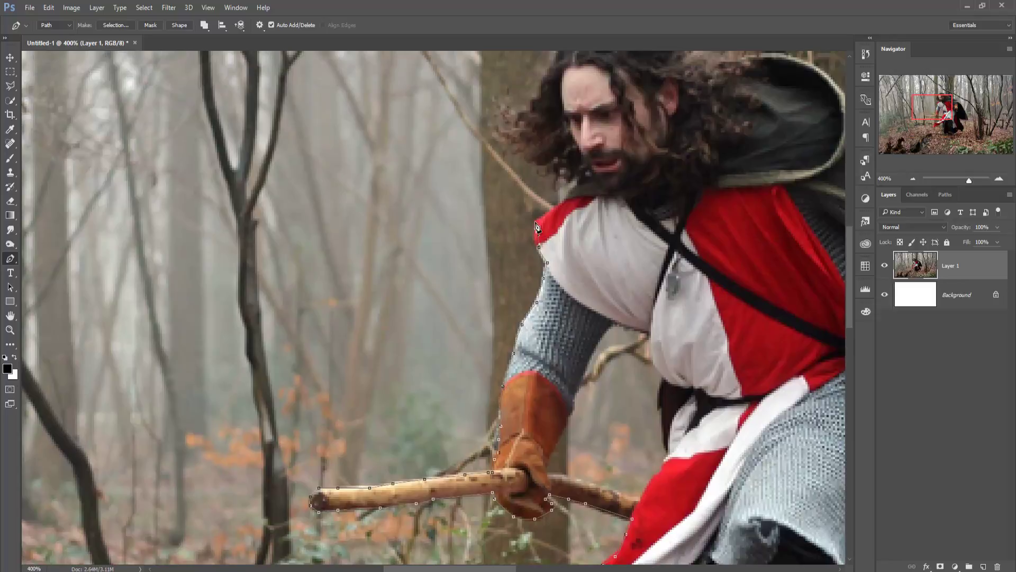
pyautogui.click(562, 177)
pyautogui.click(517, 157)
pyautogui.click(496, 100)
pyautogui.click(536, 97)
pyautogui.click(553, 69)
# Trace across the top of the hair and along the hood's top edge
pyautogui.moveTo(568, 53); pyautogui.dragTo(544, 359)
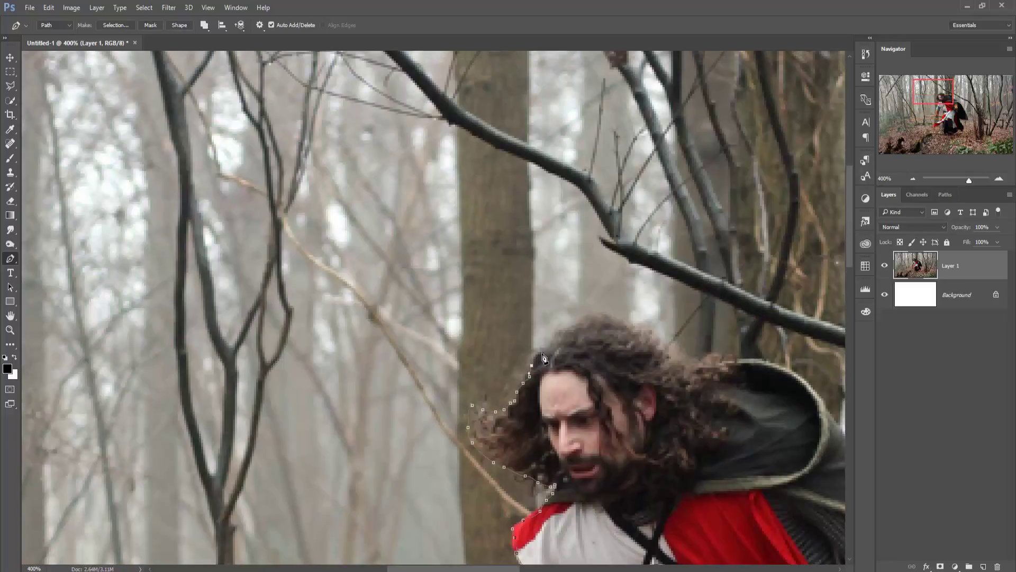
pyautogui.click(594, 313)
pyautogui.click(602, 312)
pyautogui.click(611, 314)
pyautogui.click(618, 316)
pyautogui.click(629, 326)
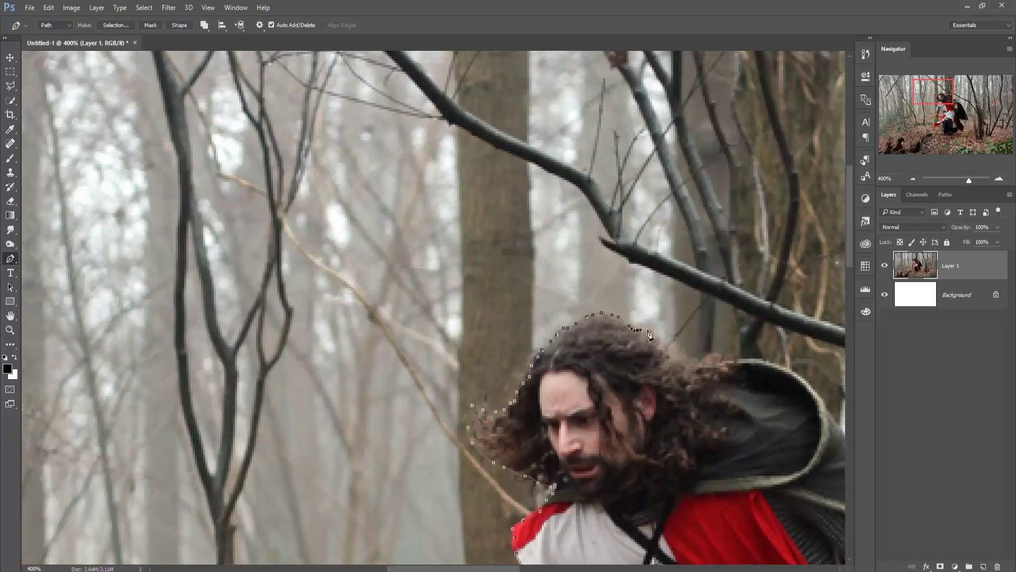
pyautogui.click(677, 358)
pyautogui.click(686, 361)
pyautogui.click(693, 360)
pyautogui.click(782, 367)
pyautogui.click(818, 387)
pyautogui.click(826, 409)
pyautogui.moveTo(782, 368); pyautogui.dragTo(764, 350)
# Trace down the cloak's outer edge and around its bottom corner
pyautogui.moveTo(794, 445); pyautogui.dragTo(291, 308)
pyautogui.click(348, 302)
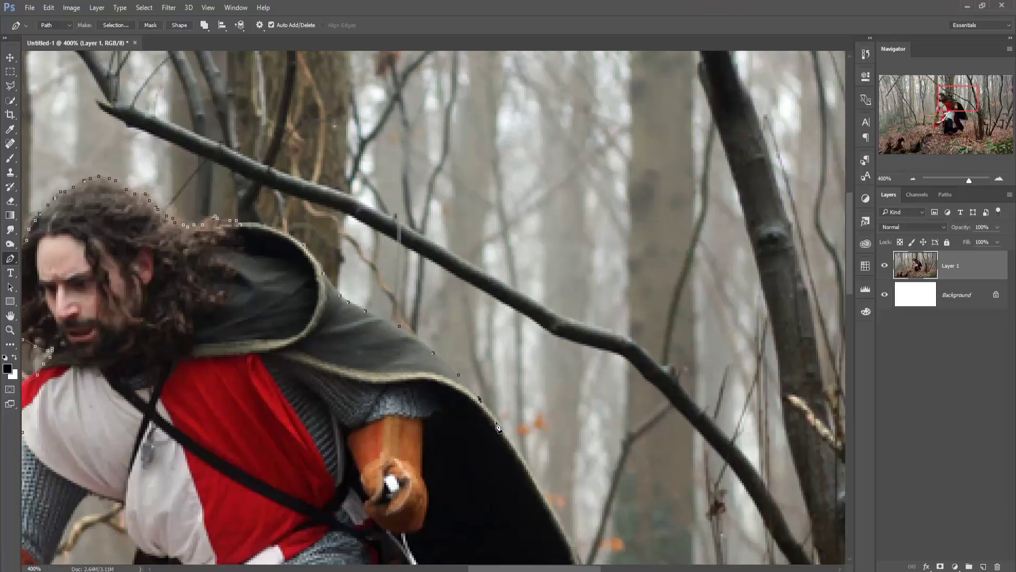
pyautogui.moveTo(563, 532); pyautogui.dragTo(333, 253)
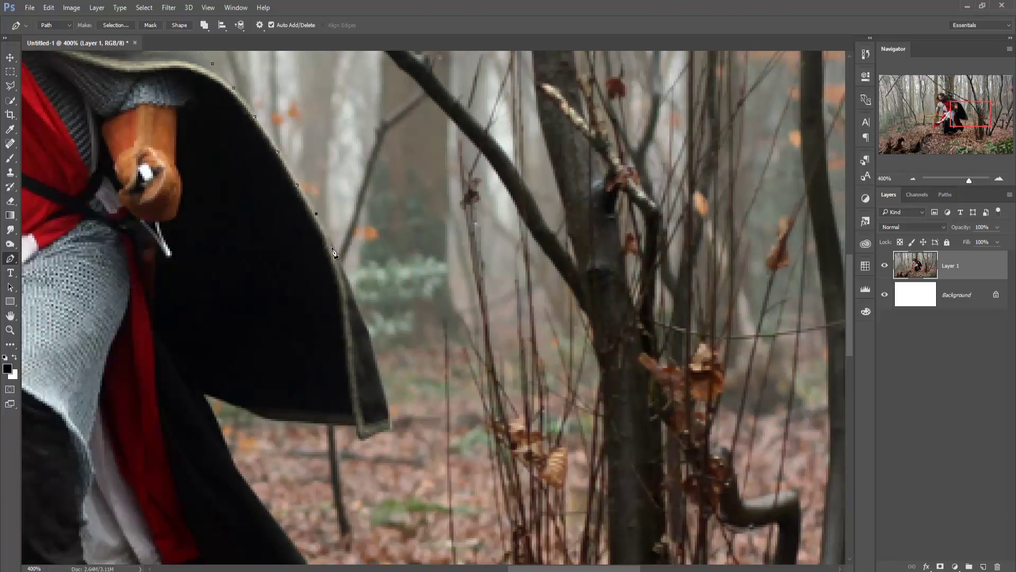
pyautogui.click(365, 321)
pyautogui.click(371, 342)
pyautogui.click(377, 377)
pyautogui.click(384, 429)
pyautogui.click(367, 434)
pyautogui.click(359, 434)
# Trace along the cloak's lower and lower-left edges
pyautogui.click(354, 425)
pyautogui.click(284, 421)
pyautogui.click(268, 417)
pyautogui.click(236, 403)
pyautogui.click(202, 394)
pyautogui.click(231, 456)
pyautogui.click(272, 516)
# Trace the cloak's hem toward the boots and close the path
pyautogui.moveTo(231, 364); pyautogui.dragTo(183, 77)
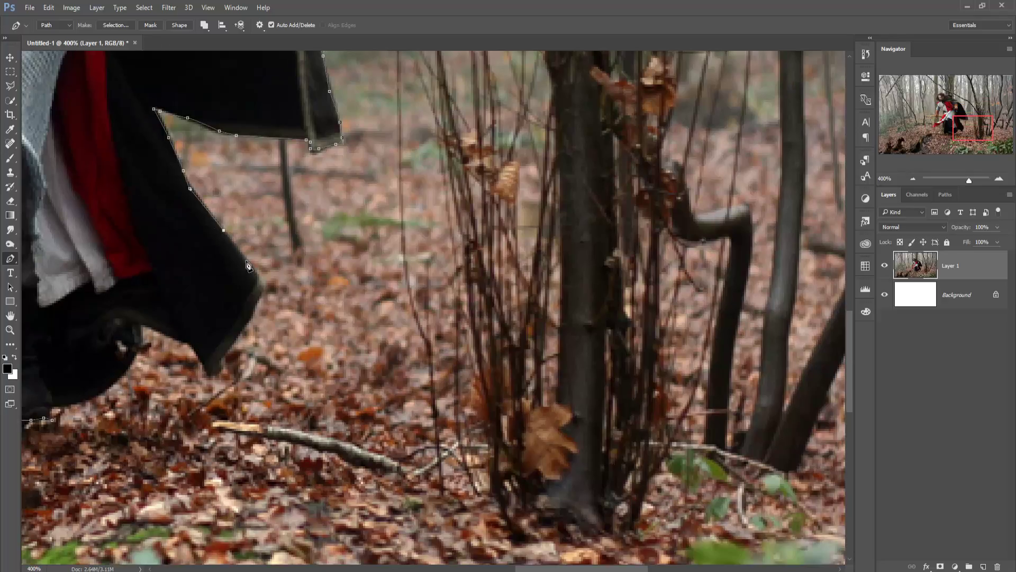
pyautogui.click(255, 272)
pyautogui.click(237, 338)
pyautogui.click(217, 373)
pyautogui.click(181, 339)
pyautogui.click(144, 325)
pyautogui.click(109, 388)
pyautogui.click(83, 403)
pyautogui.click(56, 407)
# At 100% zoom, make a selection from the knight's path with 0 feather
pyautogui.hotkey('ctrl', '1')
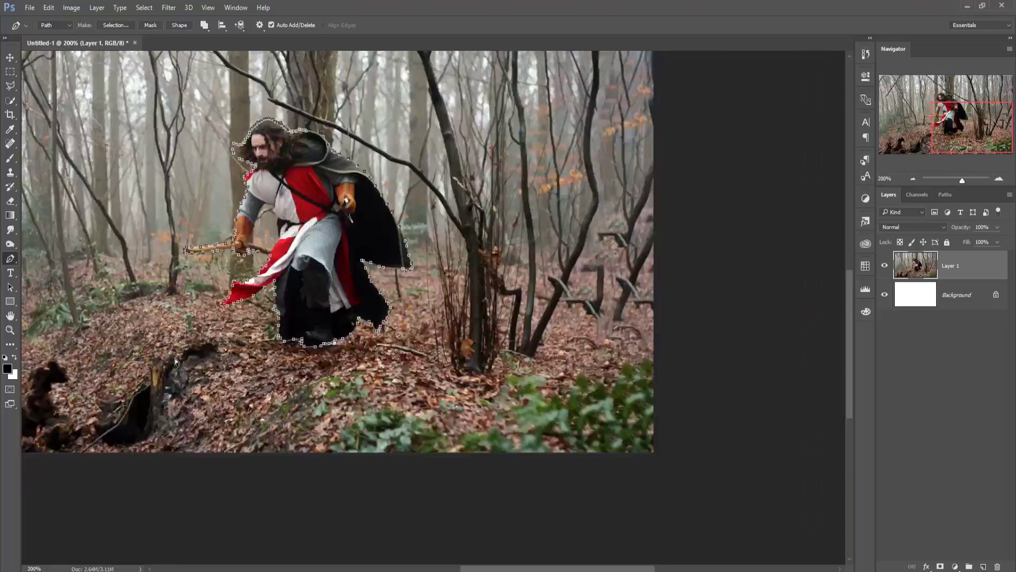
pyautogui.rightClick(443, 270)
pyautogui.click(498, 323)
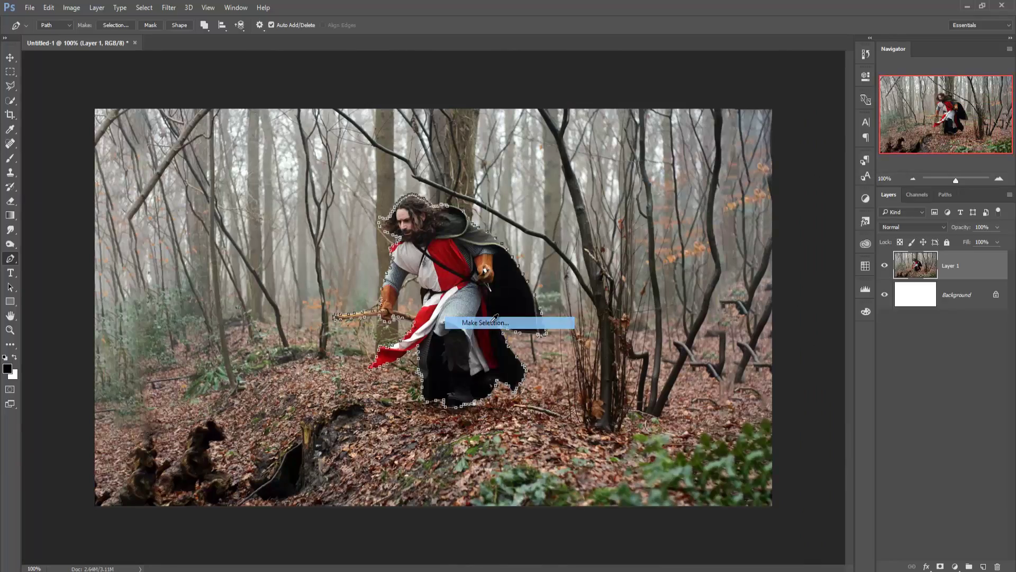
pyautogui.click(561, 173)
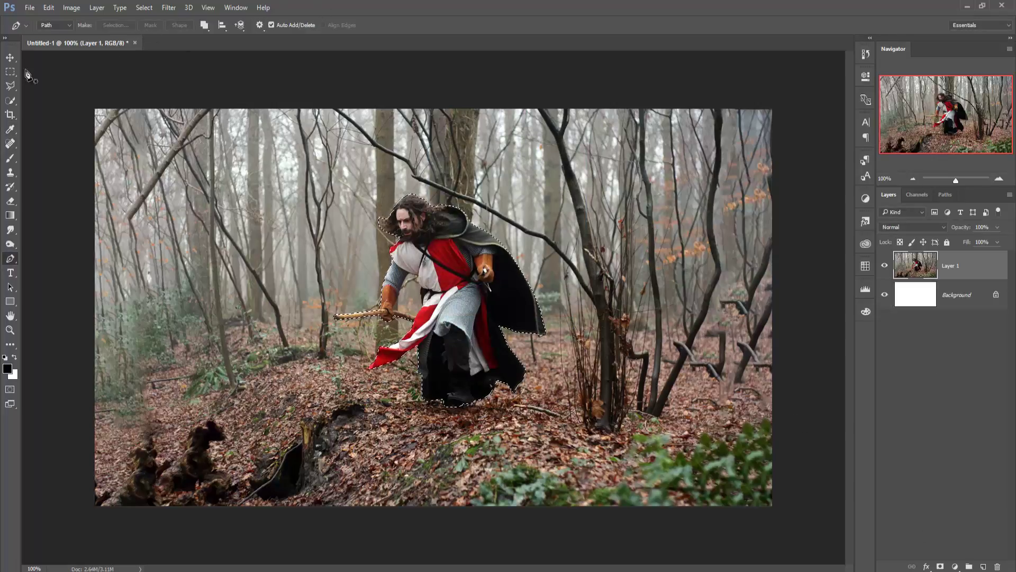
pyautogui.click(10, 100)
# In Select and Mask, output the knight to a new layer, creating Layer 1 copy
pyautogui.click(250, 25)
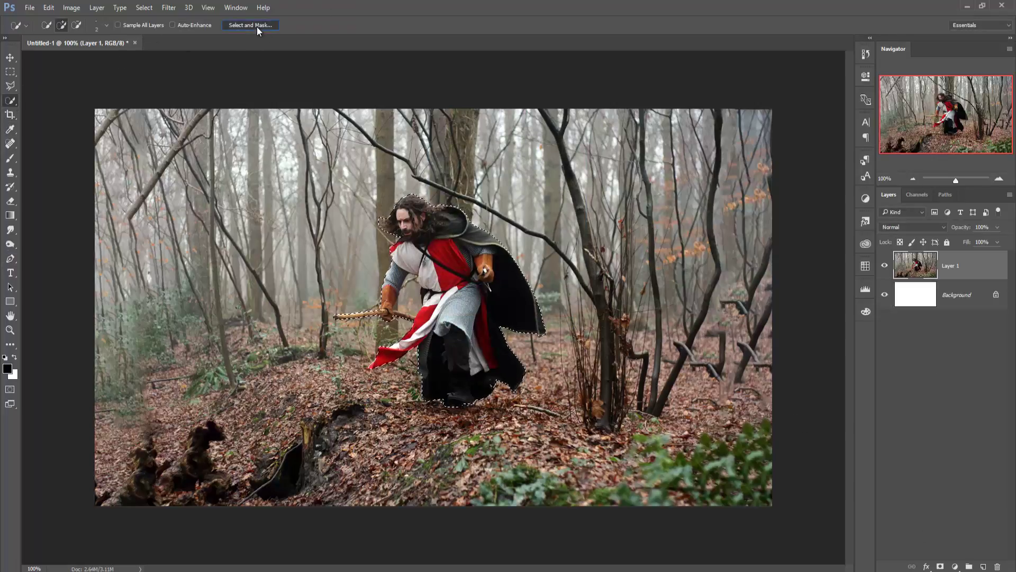
pyautogui.click(959, 365)
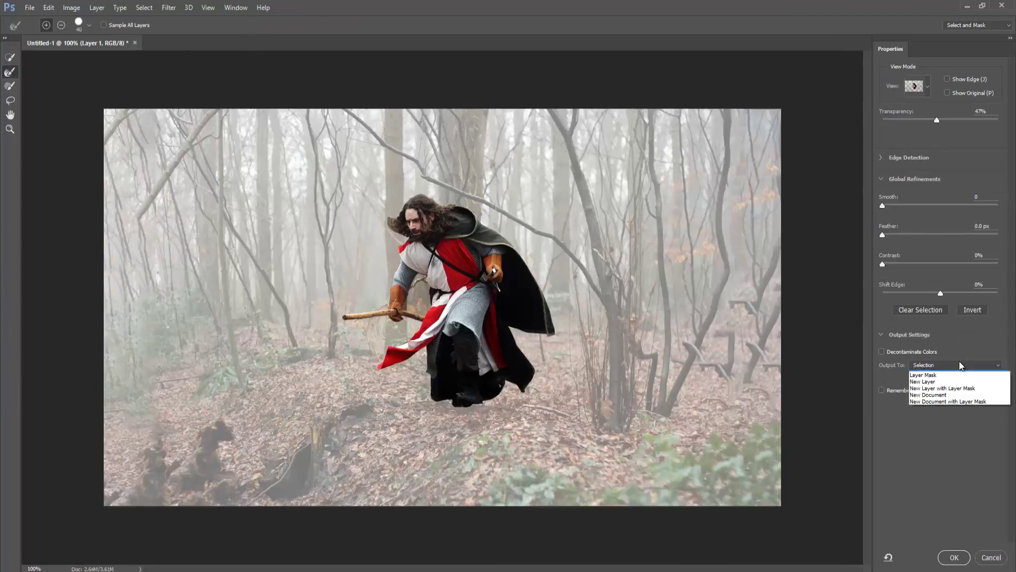
pyautogui.click(951, 385)
pyautogui.click(957, 560)
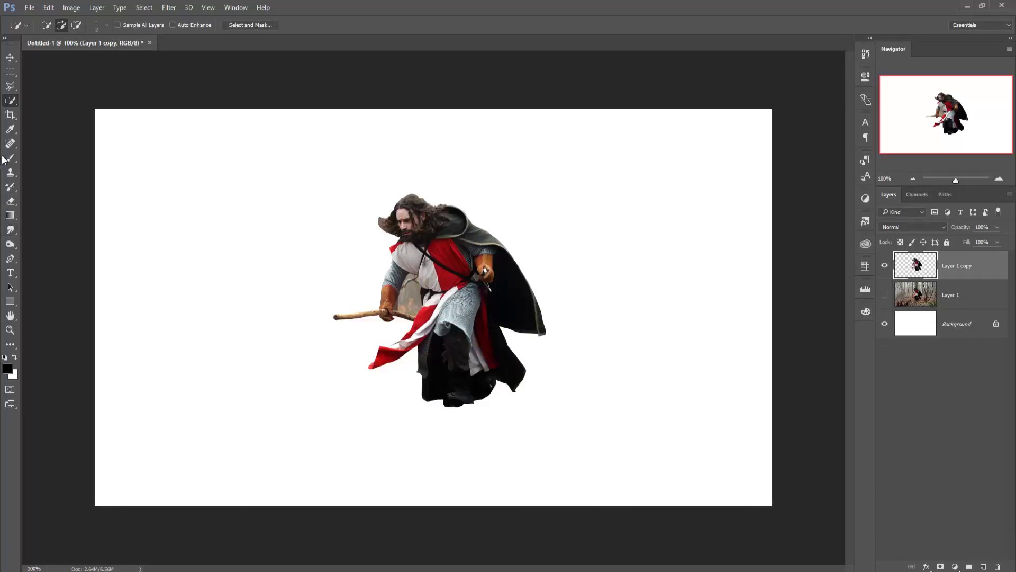
# Zoomed in with the Pen tool, trace down the inner edge of the arm and glove to the staff
pyautogui.click(10, 259)
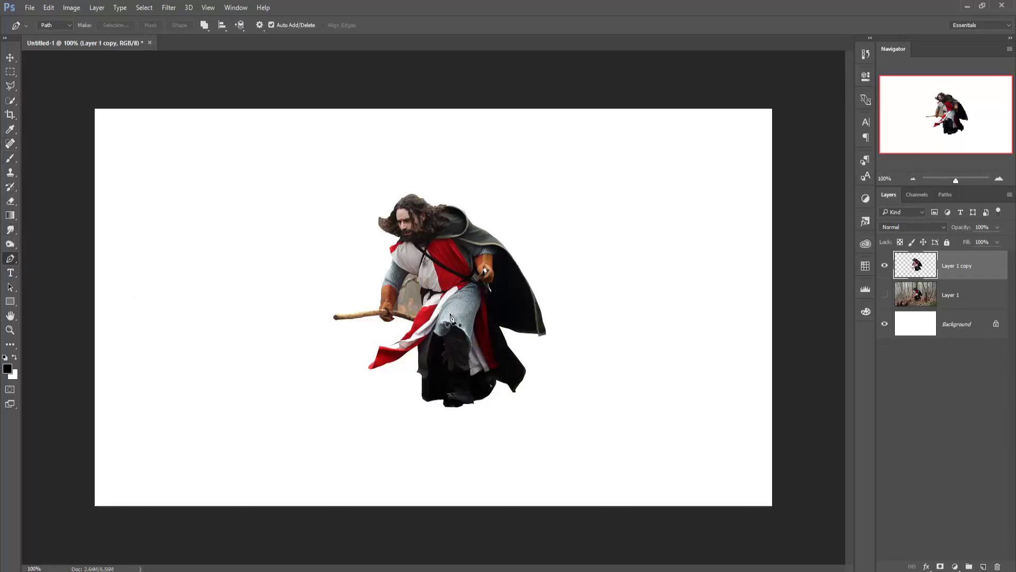
pyautogui.hotkey('ctrl', '+')
pyautogui.hotkey('ctrl', '+')
pyautogui.hotkey('ctrl', '+')
pyautogui.hotkey('ctrl', '+')
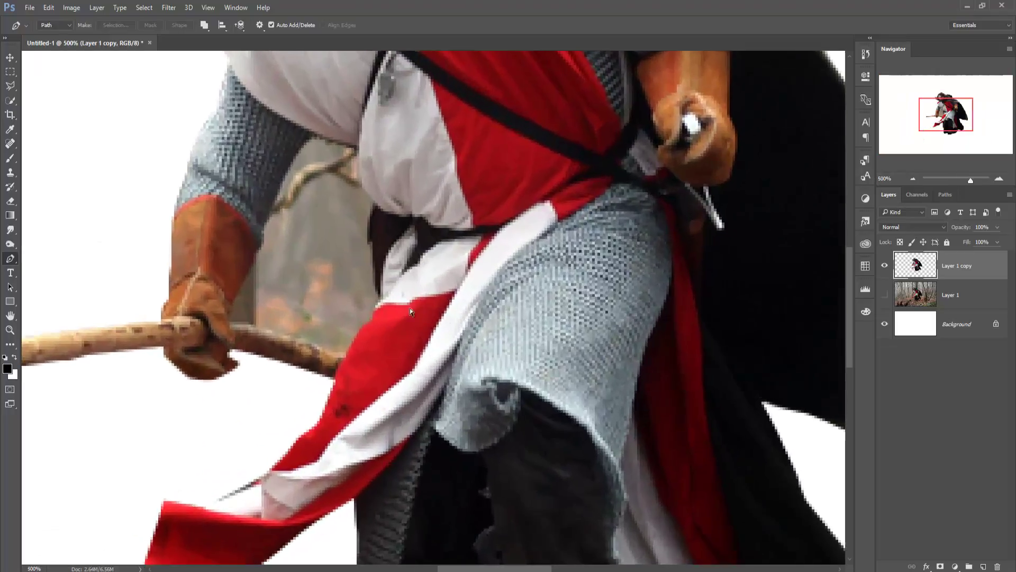
pyautogui.click(317, 135)
pyautogui.click(301, 145)
pyautogui.click(283, 178)
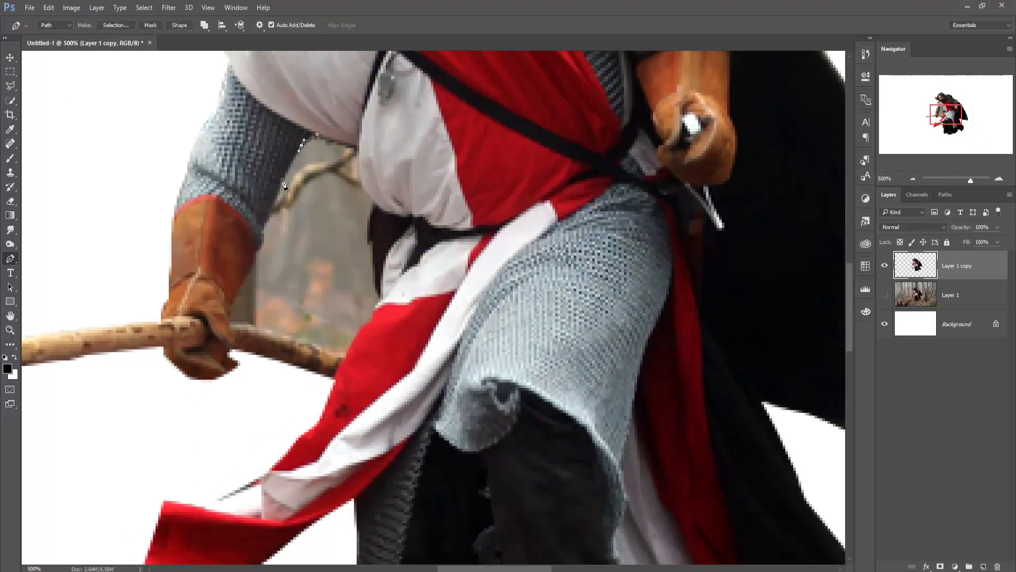
pyautogui.click(274, 203)
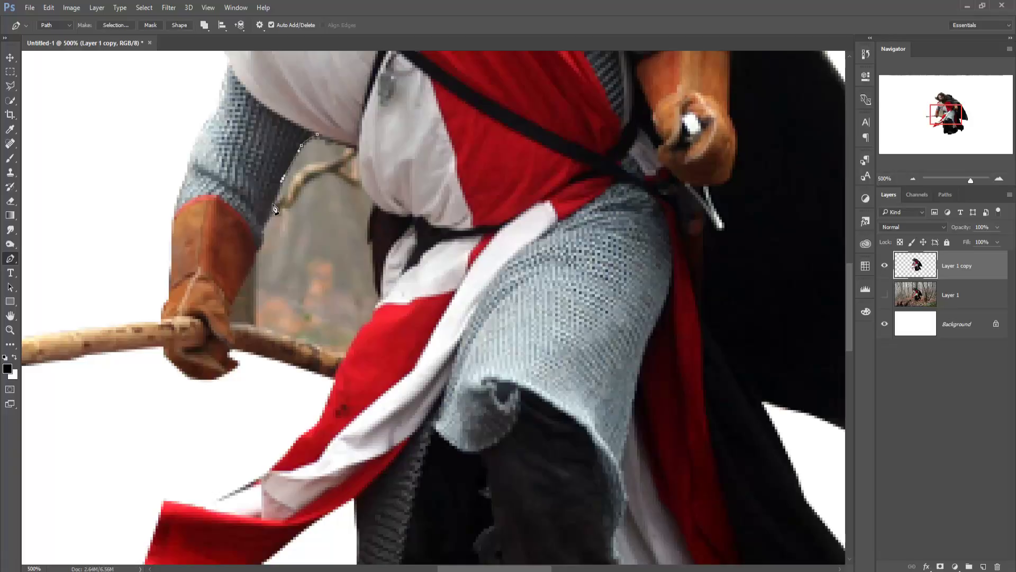
pyautogui.click(261, 243)
pyautogui.click(256, 252)
pyautogui.click(253, 263)
pyautogui.click(240, 286)
pyautogui.click(231, 305)
pyautogui.click(233, 324)
pyautogui.click(264, 332)
pyautogui.click(314, 346)
# Continue the path along the staff and up the torso edge, closing it around the forest patch
pyautogui.moveTo(337, 355); pyautogui.dragTo(373, 324)
pyautogui.click(380, 302)
pyautogui.click(372, 268)
pyautogui.click(375, 244)
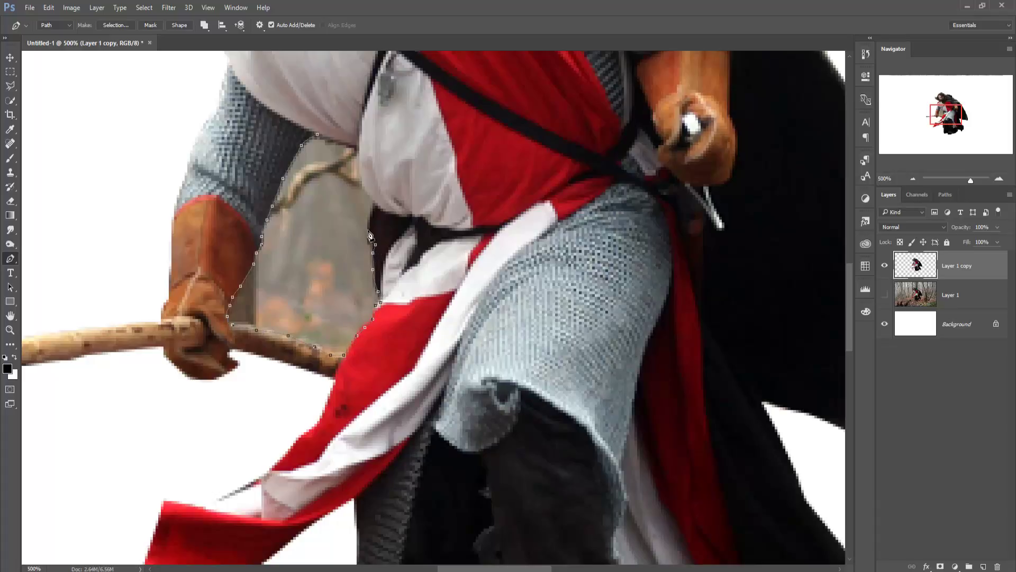
pyautogui.click(363, 184)
pyautogui.click(357, 150)
pyautogui.click(346, 144)
pyautogui.click(318, 136)
# Convert the closed path to a selection and cut the forest patch away
pyautogui.rightClick(328, 199)
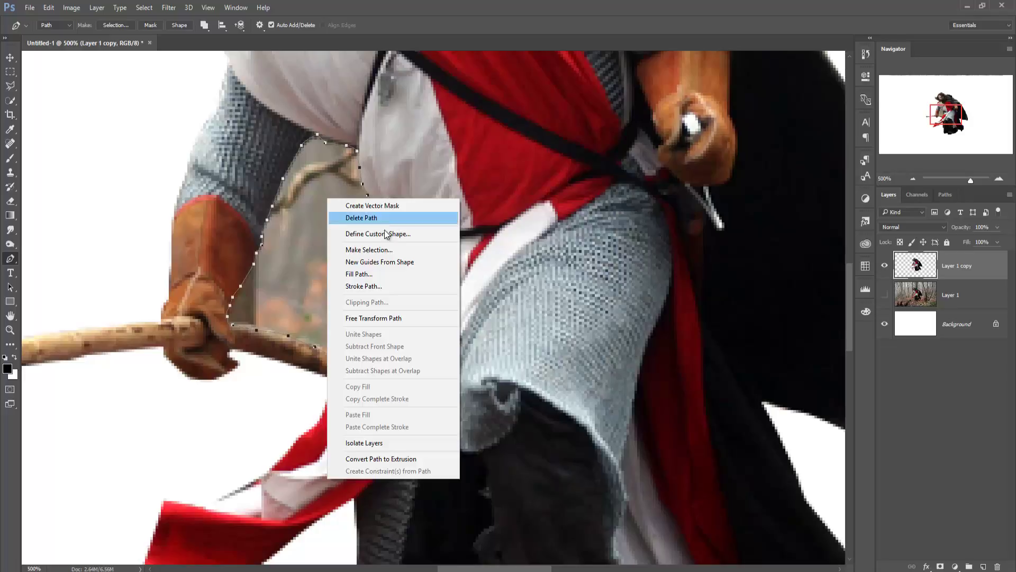
pyautogui.click(369, 249)
pyautogui.click(566, 173)
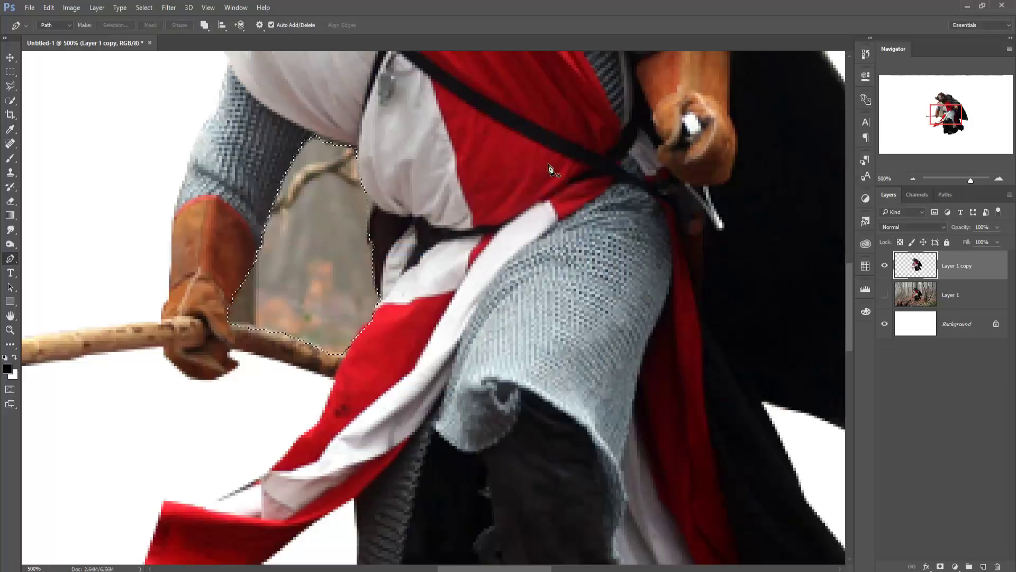
pyautogui.click(48, 7)
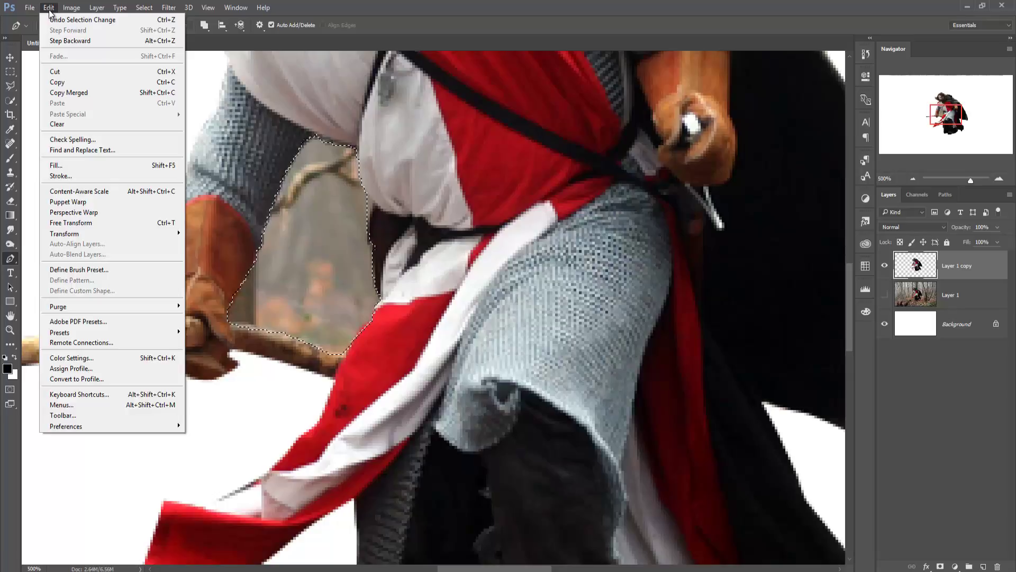
pyautogui.click(66, 72)
pyautogui.click(10, 57)
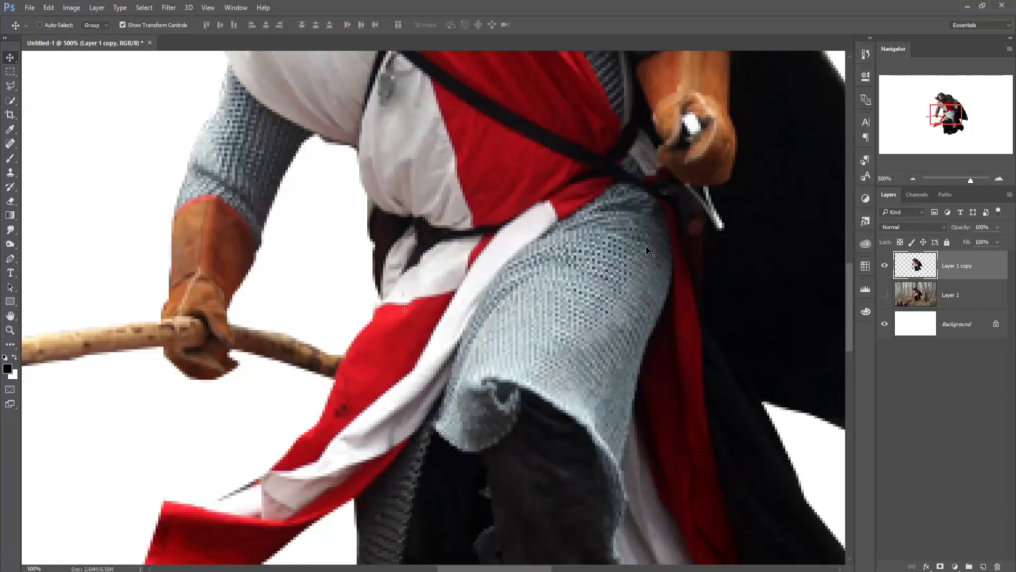
# Hide the original forest Layer 1 and make the knight cut-out, Layer 1 copy, active
pyautogui.click(964, 298)
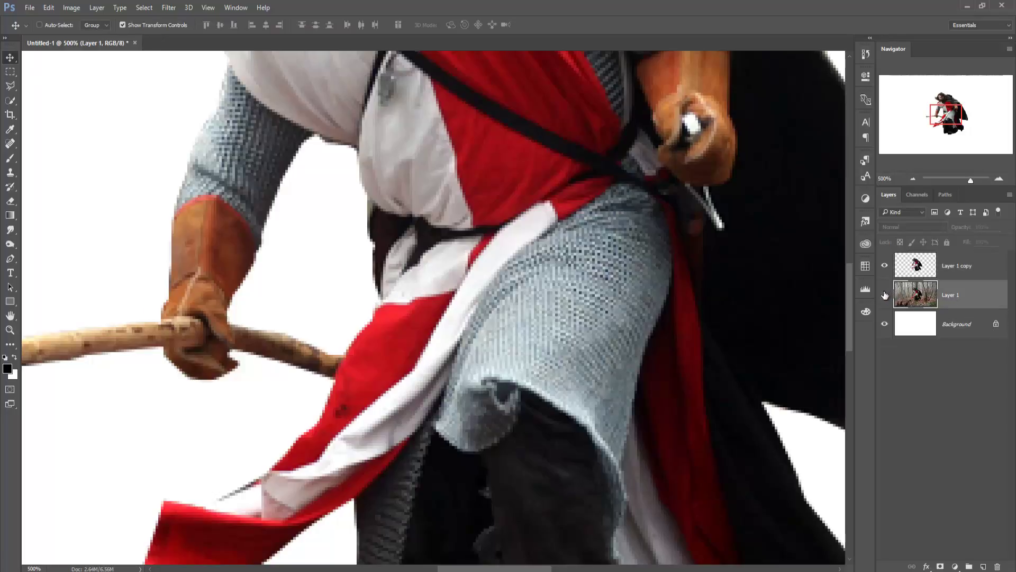
pyautogui.hotkey('ctrl', '-')
pyautogui.hotkey('ctrl', '-')
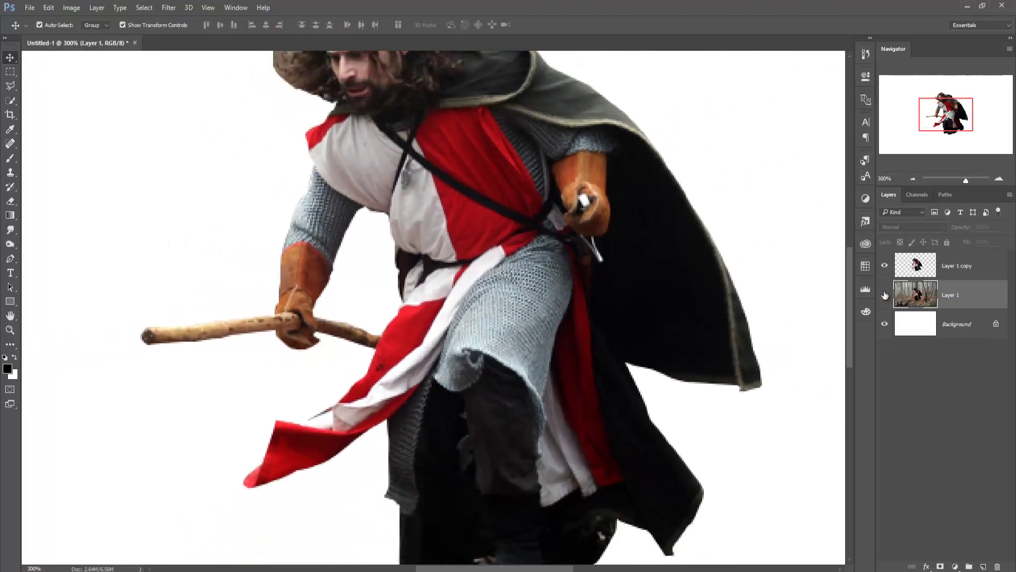
pyautogui.hotkey('ctrl', '-')
pyautogui.hotkey('ctrl', '-')
pyautogui.click(884, 294)
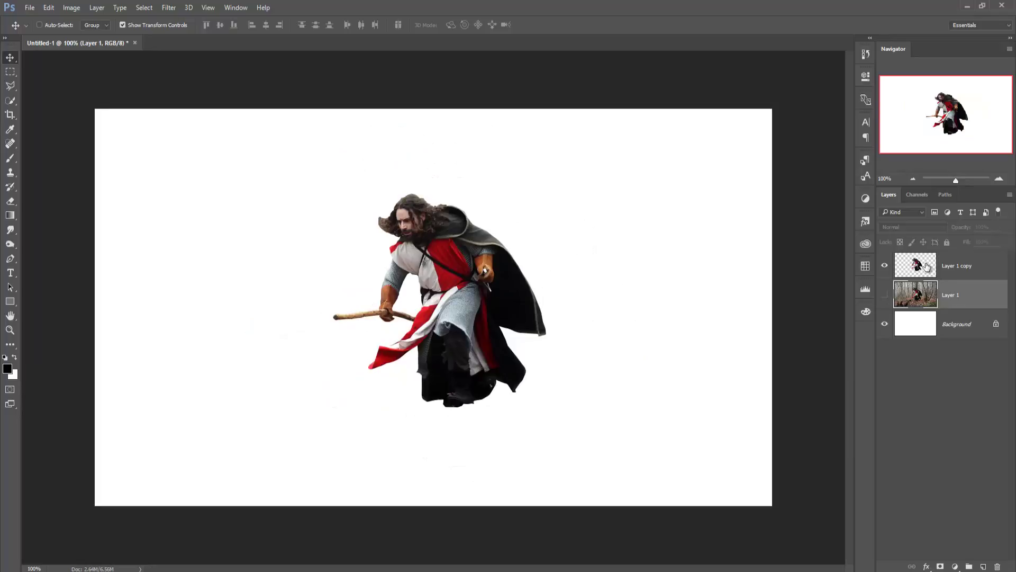
pyautogui.click(926, 265)
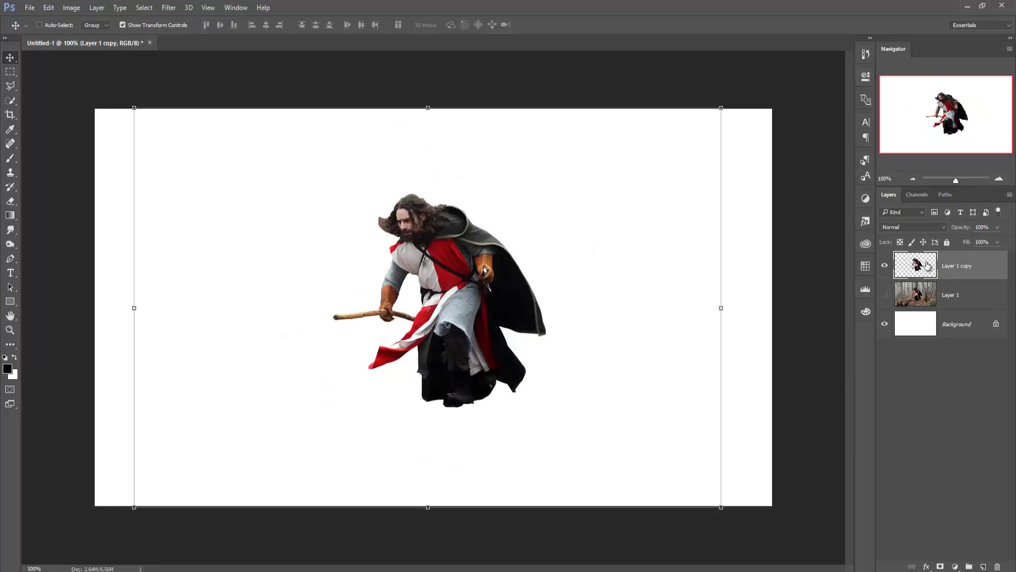
# Quick-select the knight with a 30 px brush, then make Layer 1 active and visible again
pyautogui.click(10, 100)
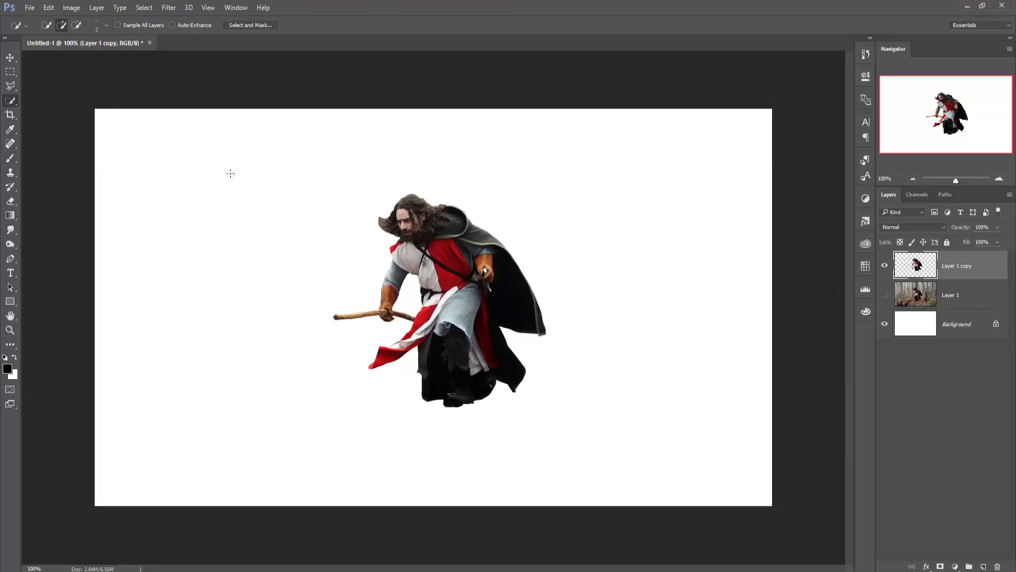
pyautogui.press(']')
pyautogui.press(']')
pyautogui.press(']')
pyautogui.moveTo(272, 191); pyautogui.dragTo(459, 356)
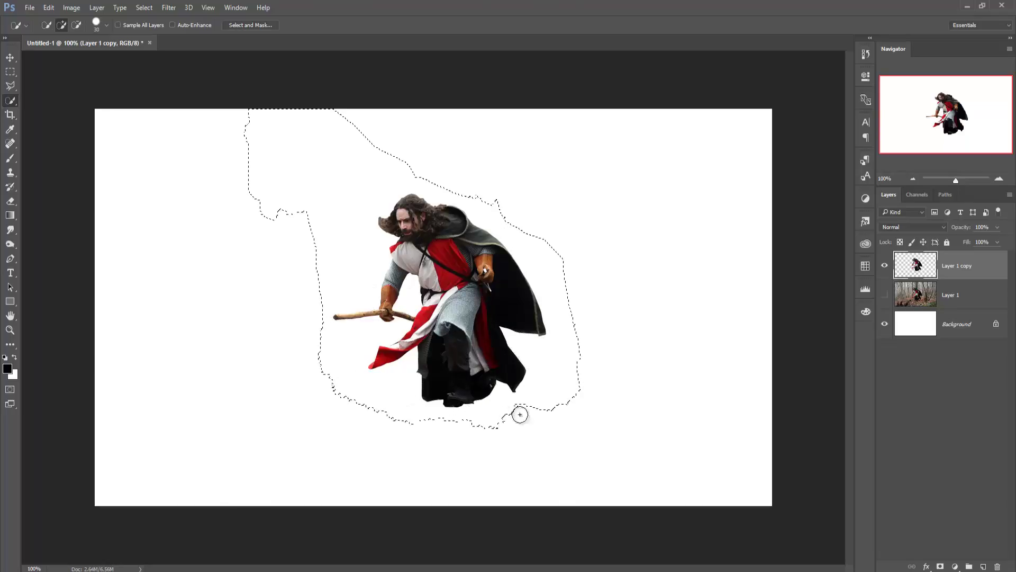
pyautogui.moveTo(517, 413); pyautogui.dragTo(532, 408)
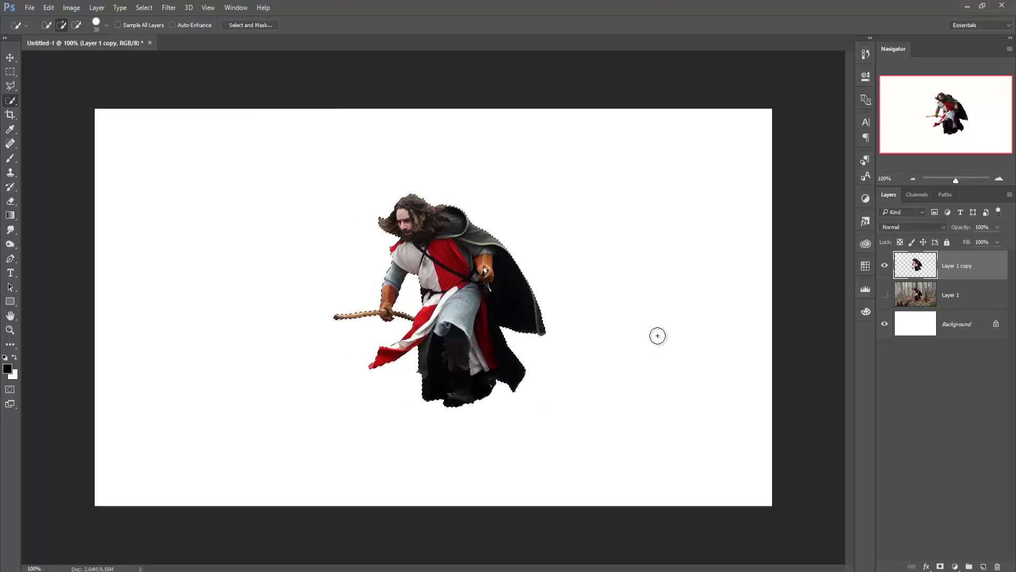
pyautogui.click(919, 297)
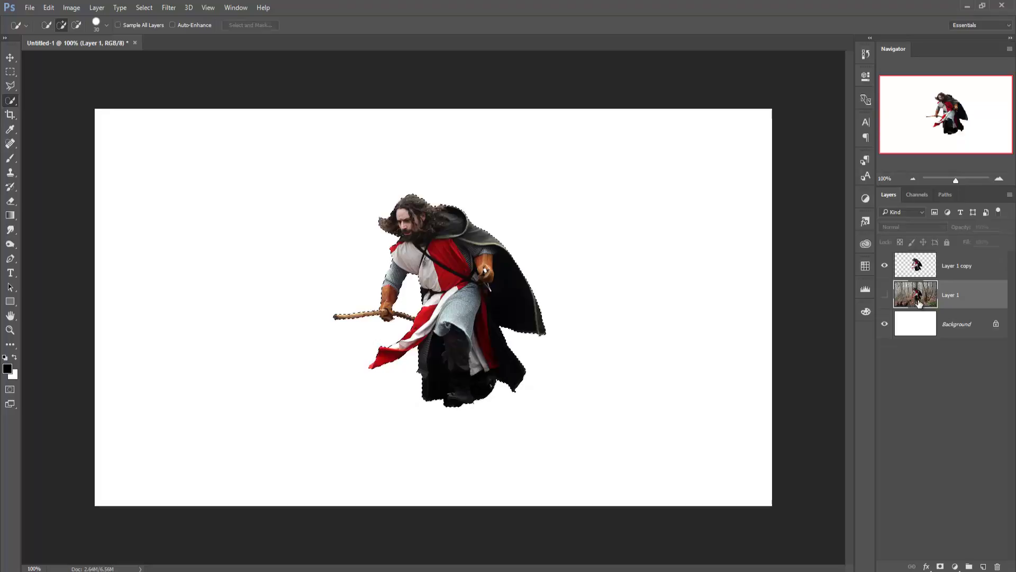
pyautogui.click(885, 294)
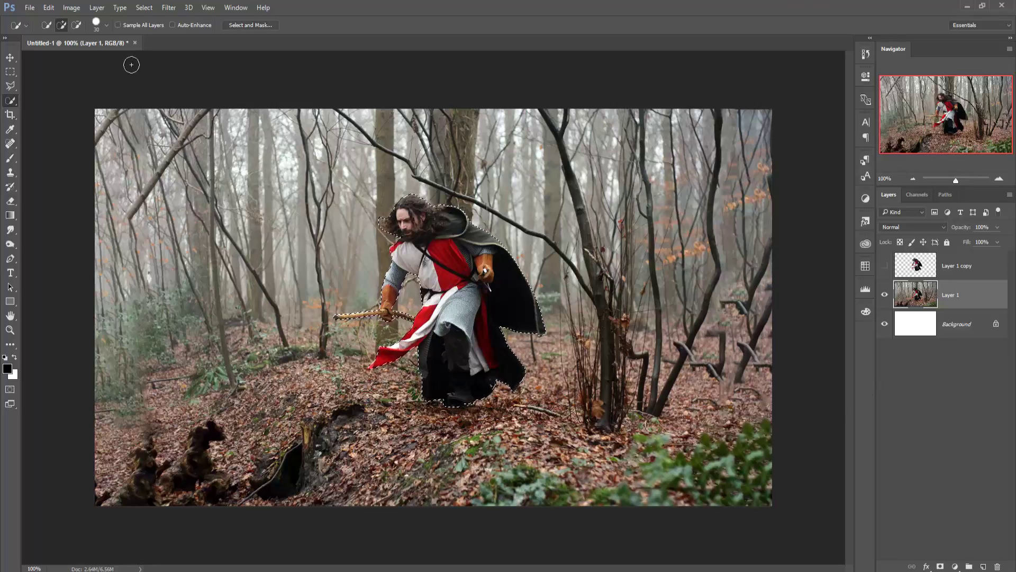
pyautogui.click(144, 7)
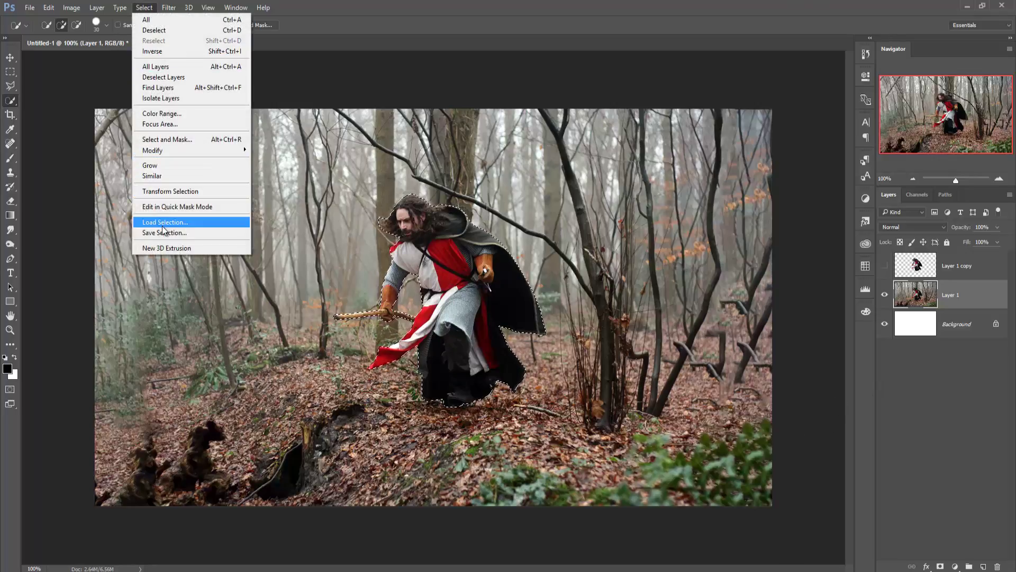
pyautogui.moveTo(159, 150)
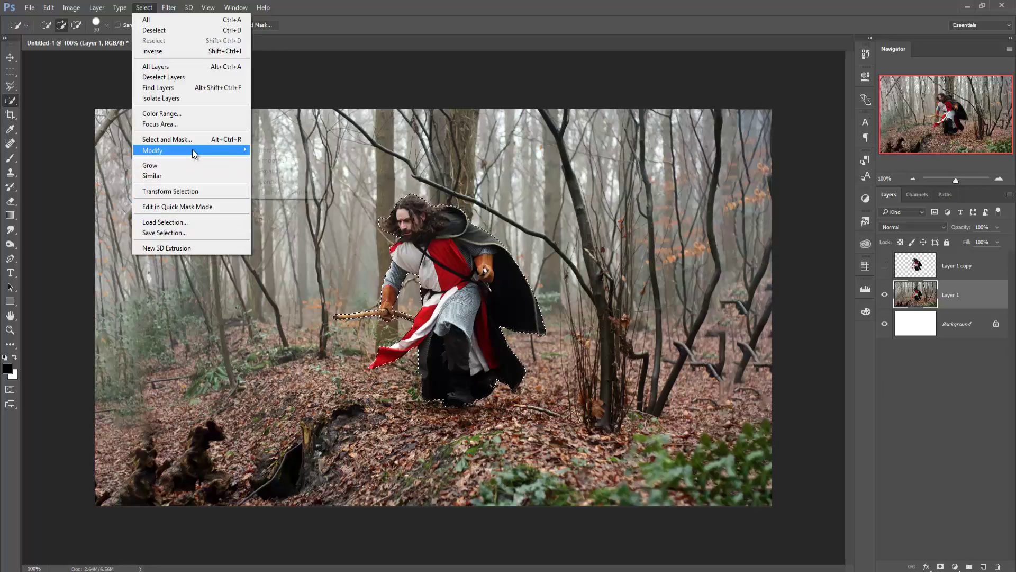
# Expand the knight selection by 5 px
pyautogui.click(280, 171)
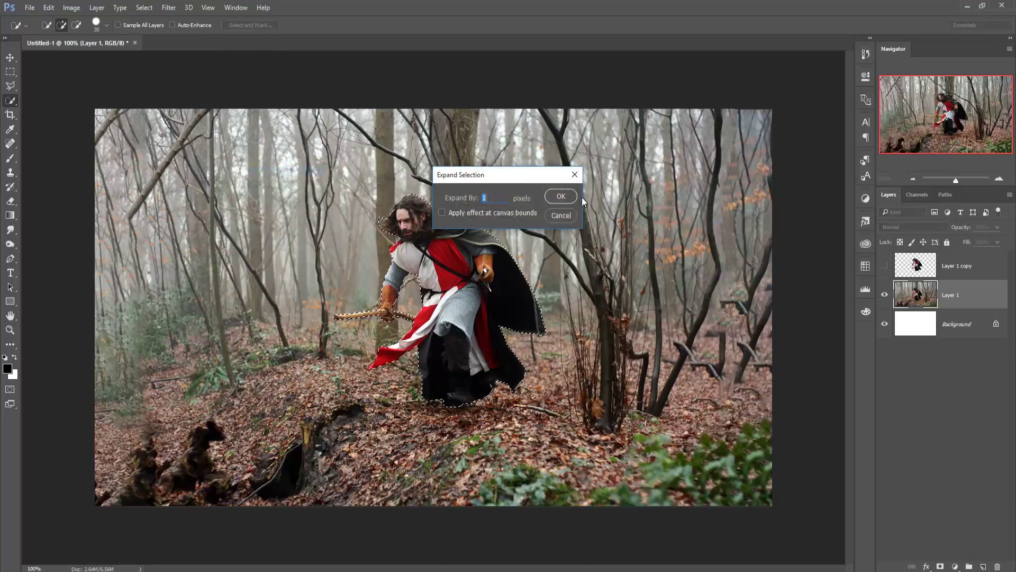
pyautogui.write('5')
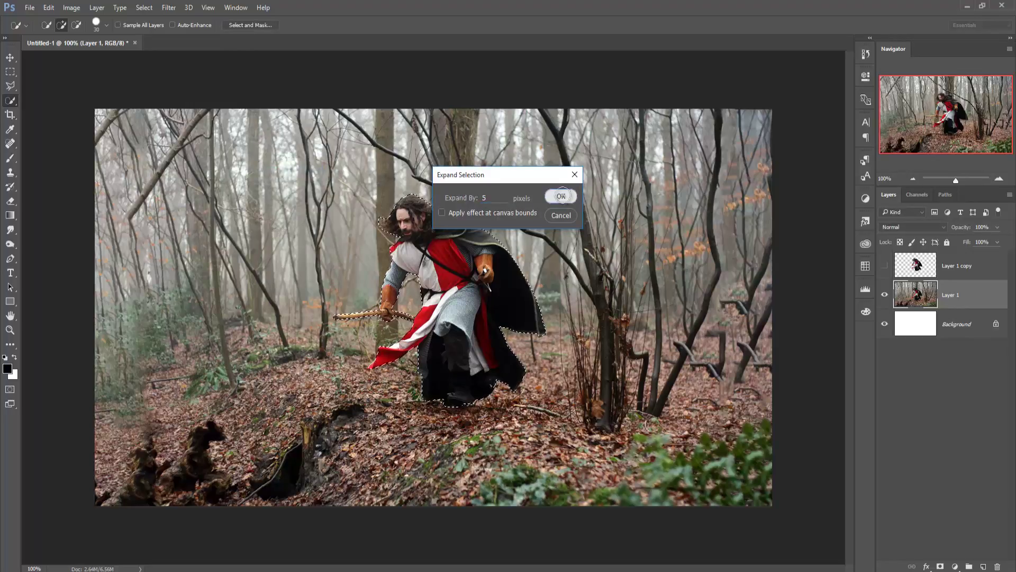
pyautogui.click(561, 196)
pyautogui.press('v')
# Content-Aware Fill the selection on the forest layer, then deselect
pyautogui.click(48, 7)
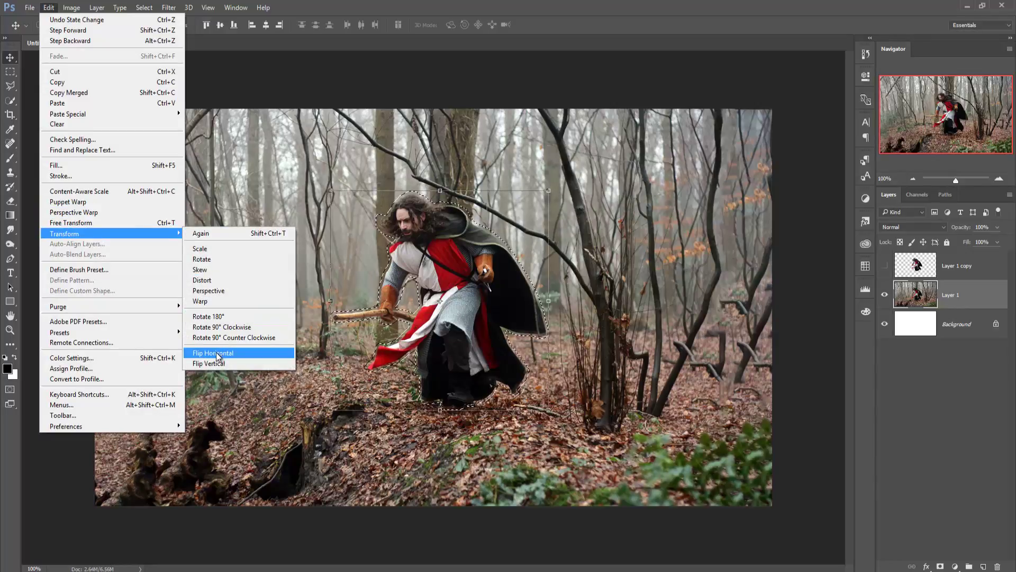
pyautogui.click(113, 165)
pyautogui.click(523, 169)
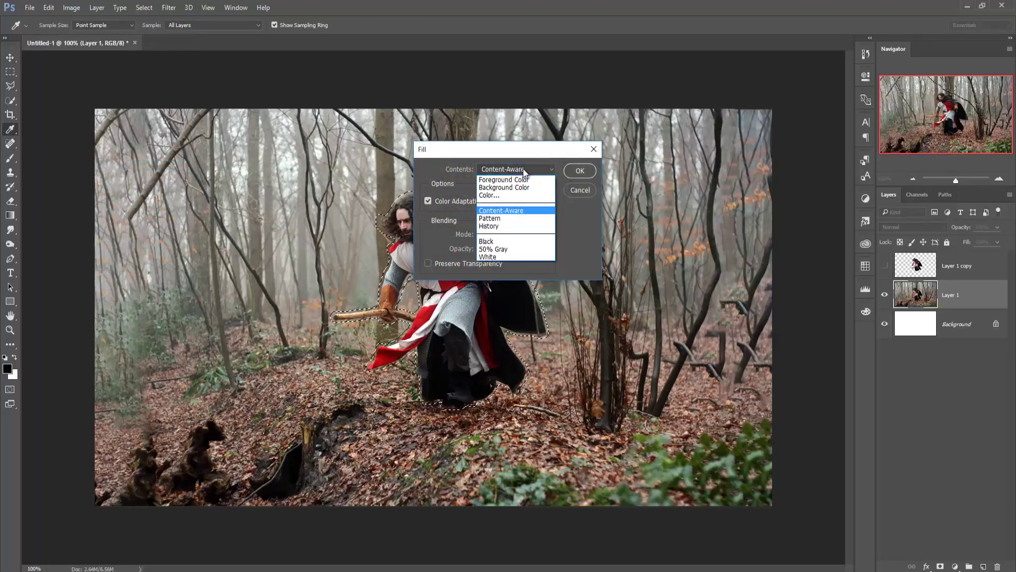
pyautogui.click(519, 211)
pyautogui.click(580, 170)
pyautogui.press('v')
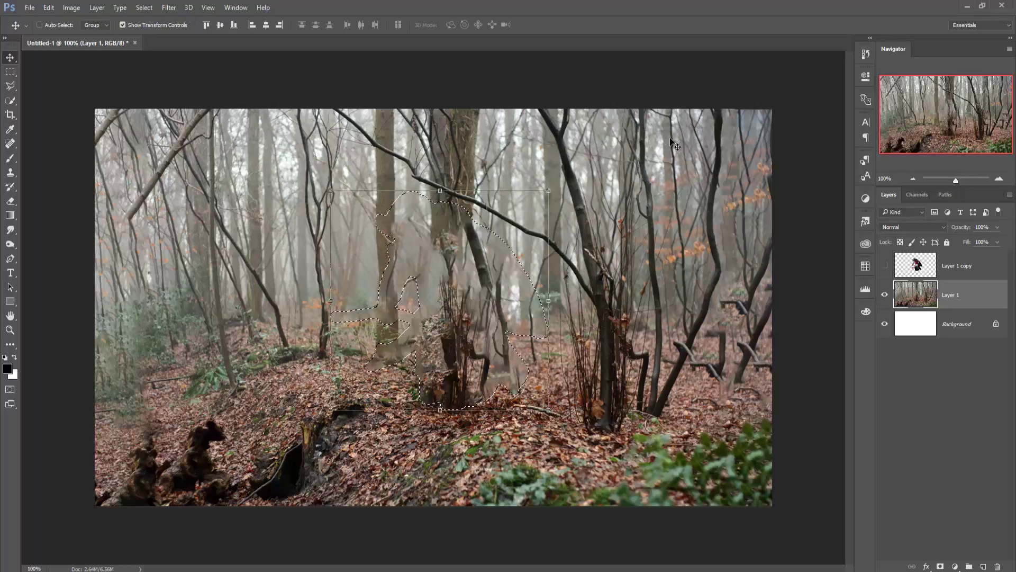
pyautogui.click(146, 9)
pyautogui.click(151, 27)
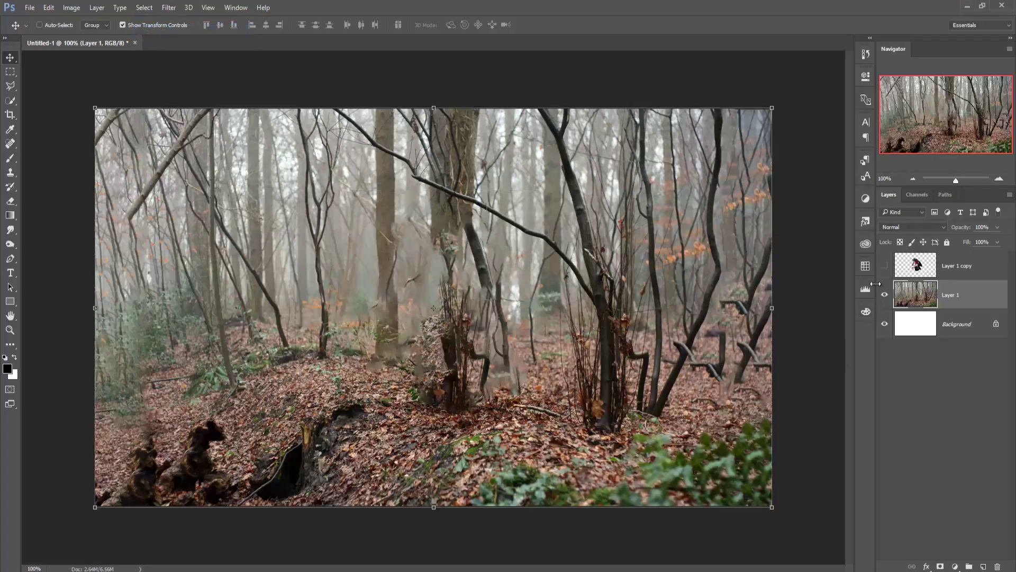
# Toggle Layer 1 copy's visibility to compare the cut-out against the filled background
pyautogui.click(884, 266)
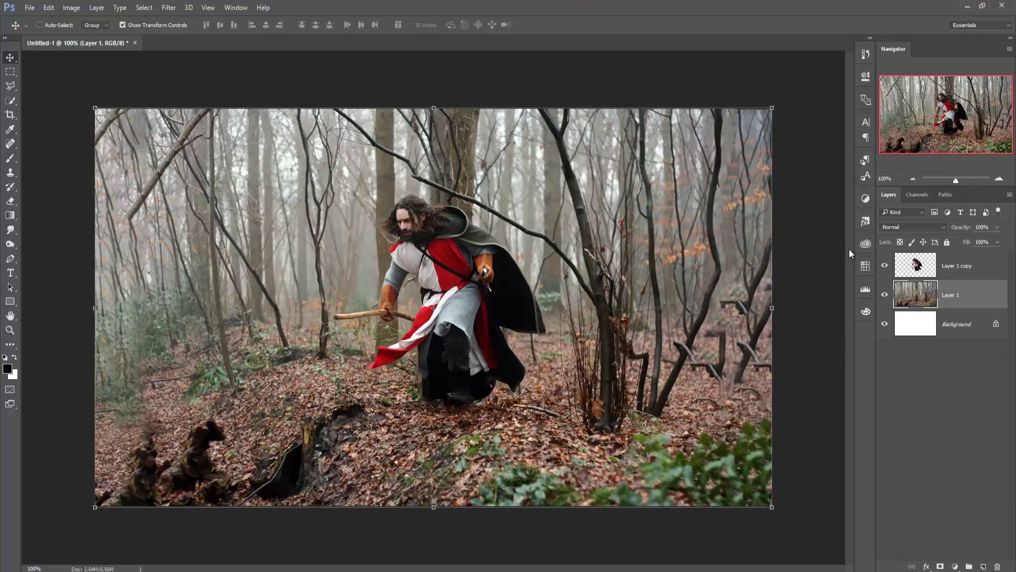
pyautogui.click(884, 267)
pyautogui.click(885, 267)
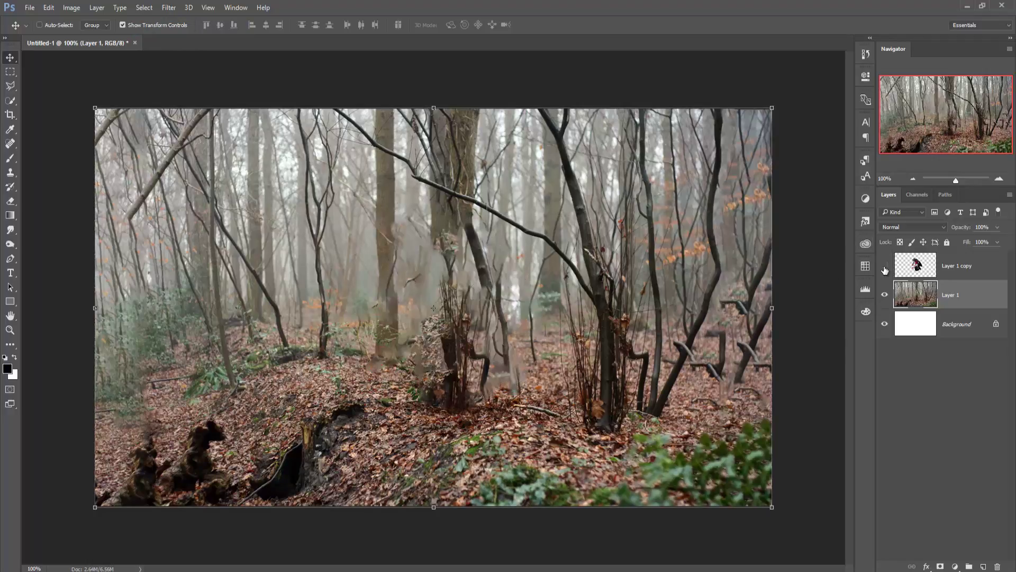
pyautogui.click(884, 268)
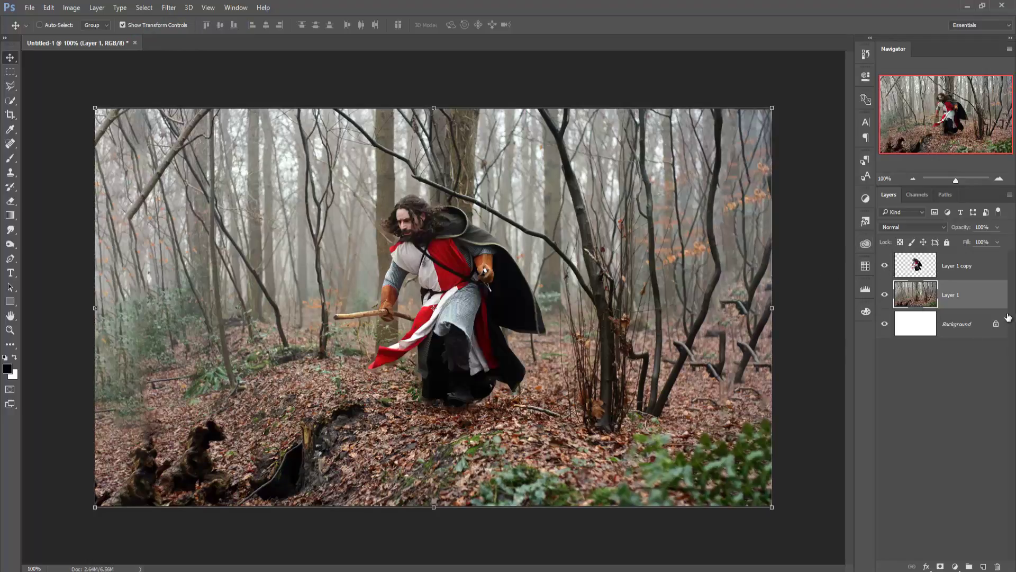
# Duplicate Layer 1 as Layer 1 copy 2 and hide the original Layer 1
pyautogui.click(963, 269)
pyautogui.click(962, 297)
pyautogui.rightClick(960, 304)
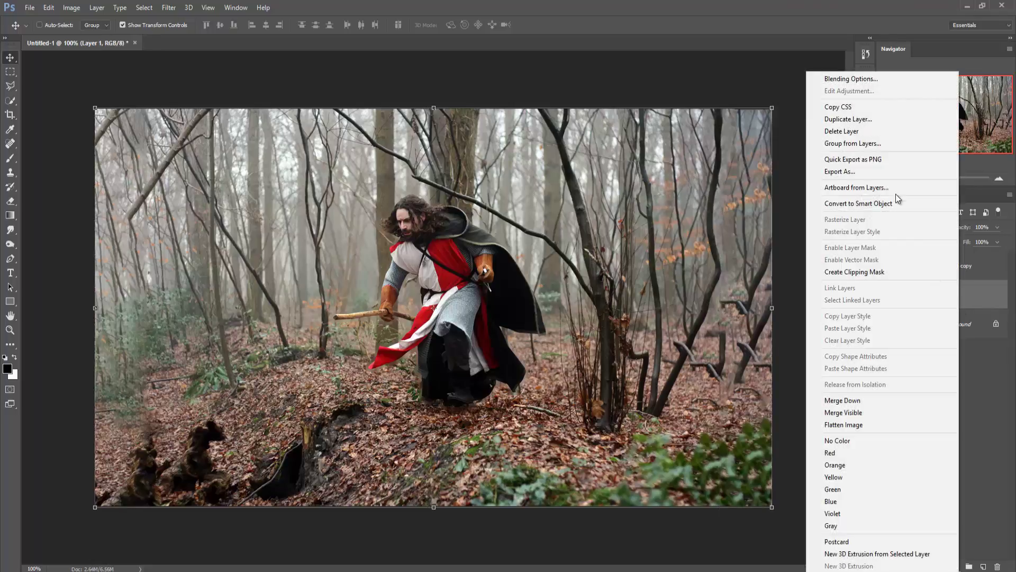
pyautogui.click(872, 118)
pyautogui.click(601, 178)
pyautogui.click(885, 323)
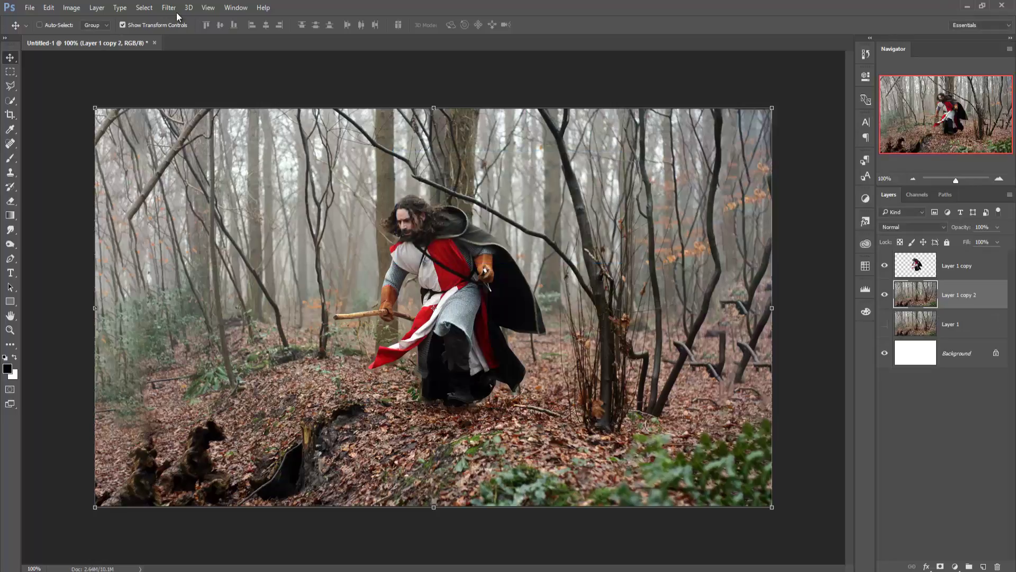
pyautogui.click(170, 8)
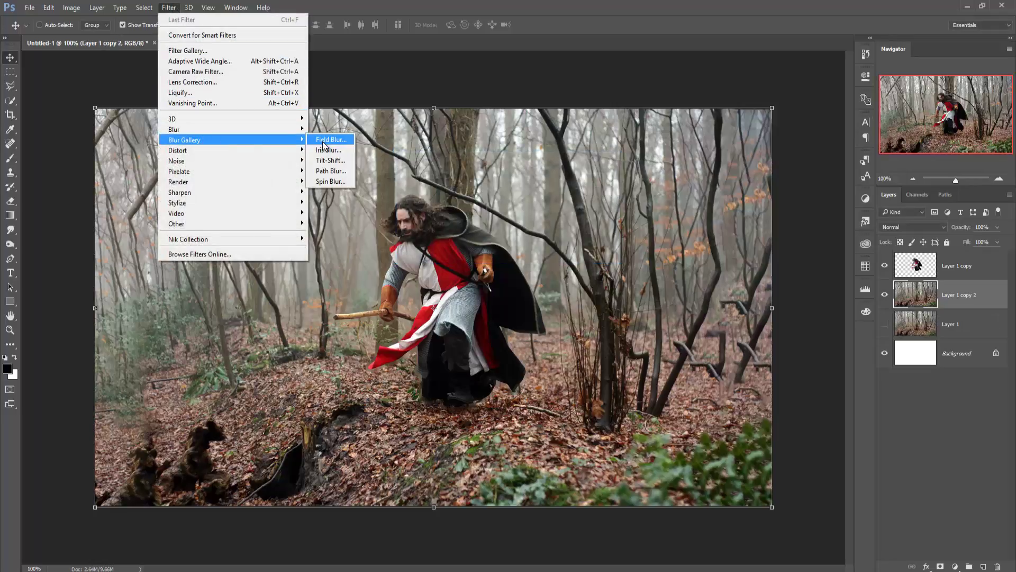
pyautogui.click(329, 161)
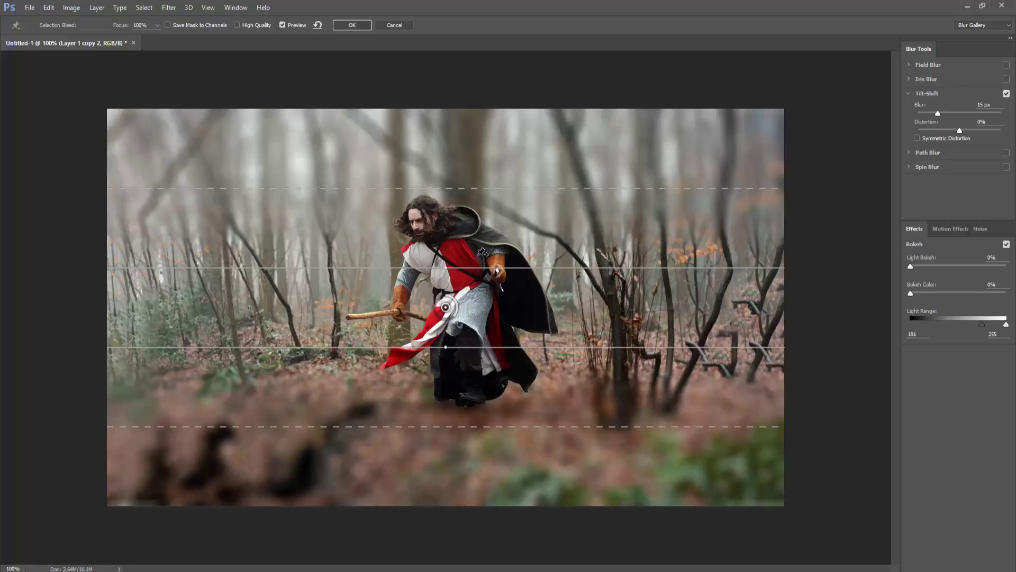
pyautogui.moveTo(477, 265); pyautogui.dragTo(487, 411)
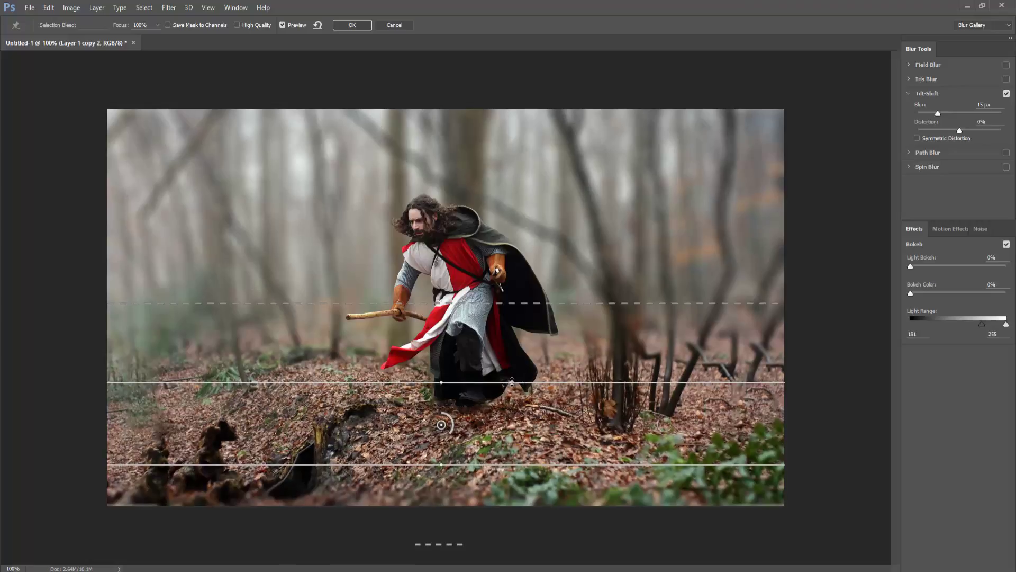
pyautogui.moveTo(512, 382); pyautogui.dragTo(511, 383)
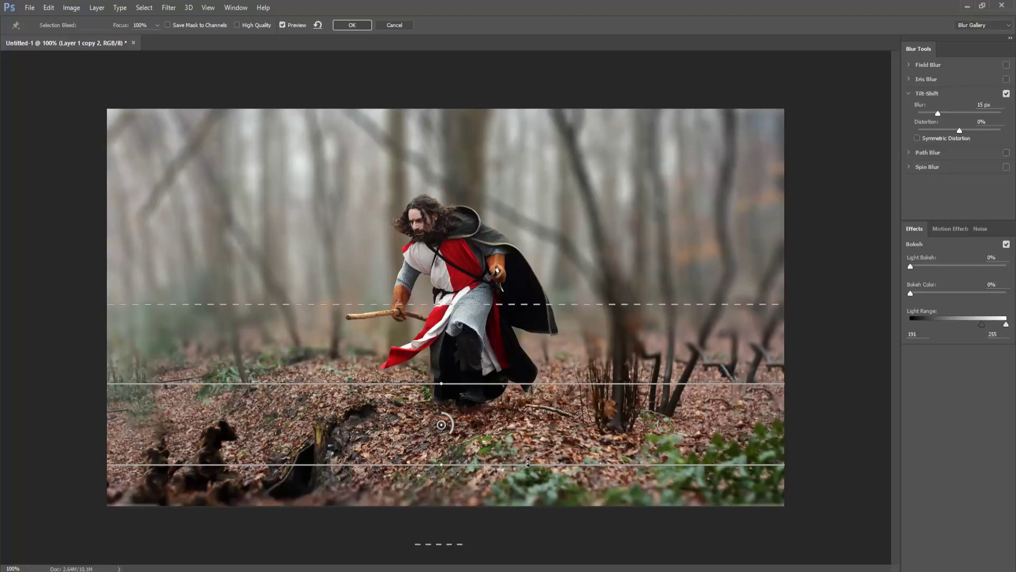
pyautogui.moveTo(528, 461); pyautogui.dragTo(528, 446)
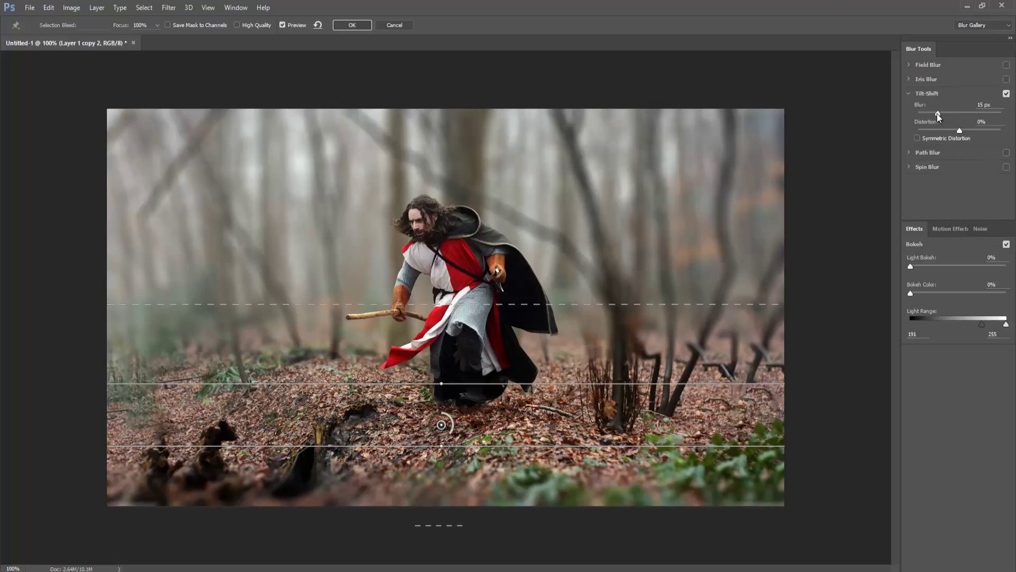
pyautogui.moveTo(939, 113); pyautogui.dragTo(942, 114)
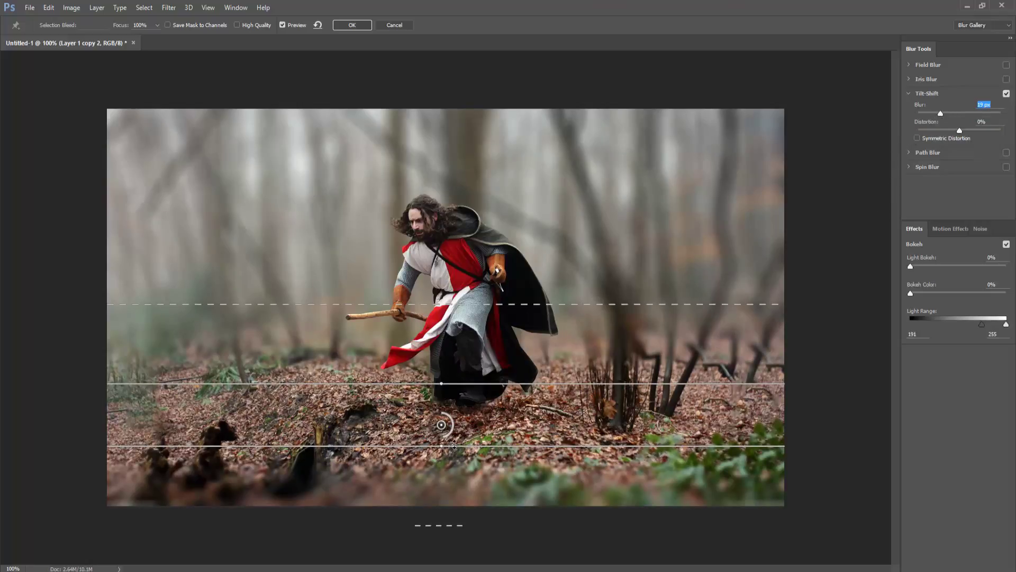
pyautogui.moveTo(454, 445); pyautogui.dragTo(456, 456)
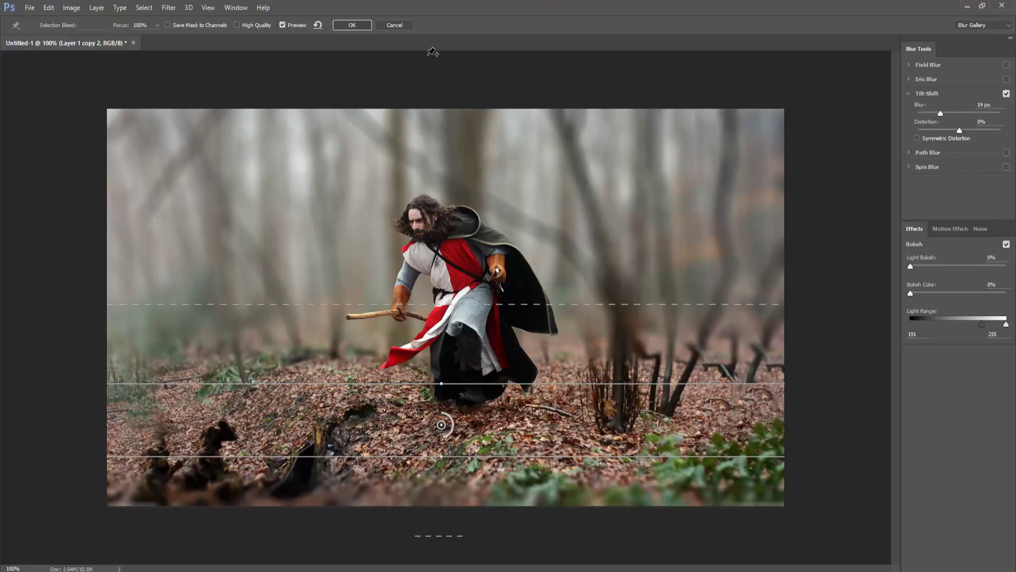
pyautogui.press('Return')
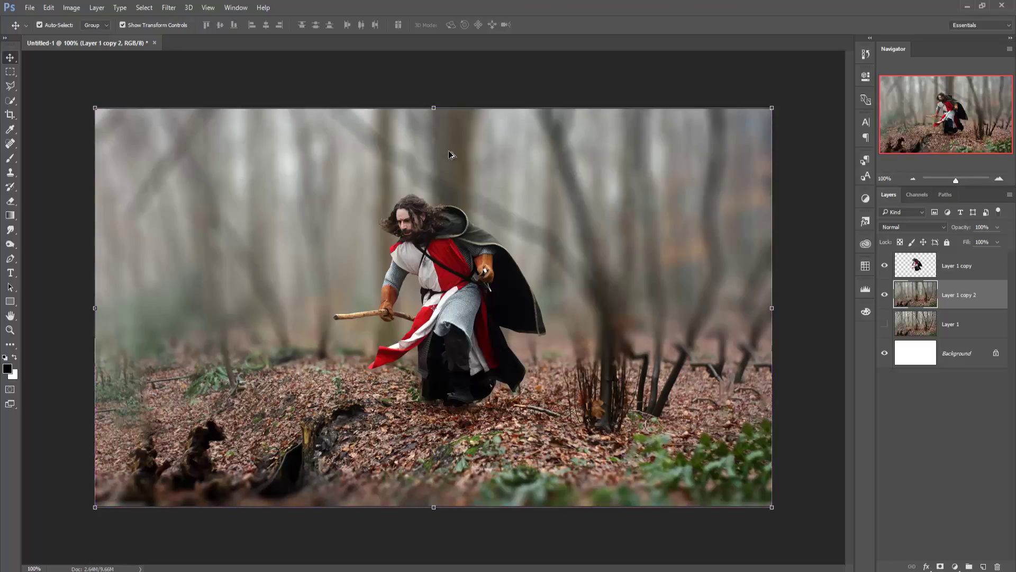
pyautogui.hotkey('ctrl', 'z')
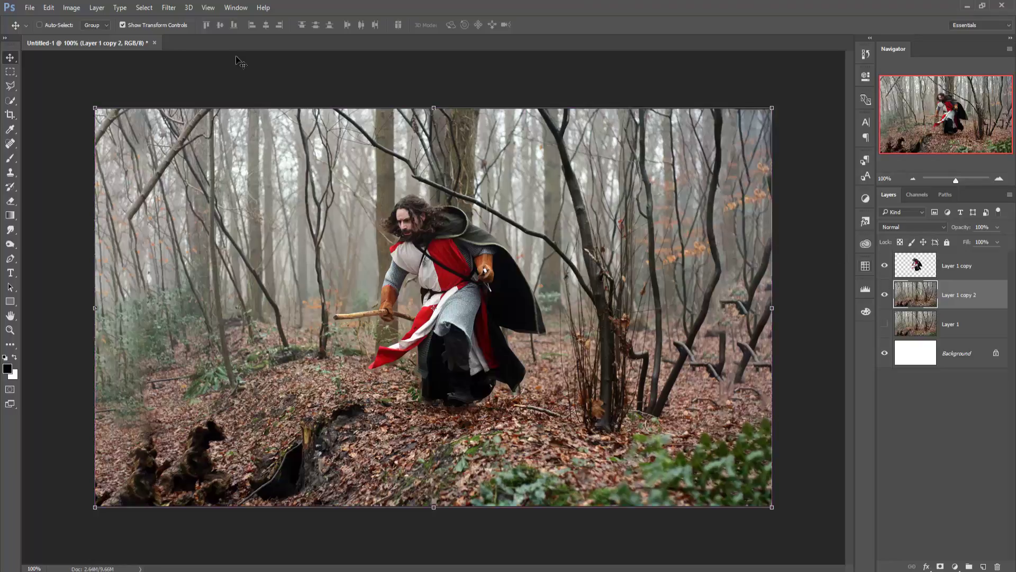
# Commit a 15 px Tilt-Shift blur with the sharp band lowered to the knight's feet and its upper line raised slightly
pyautogui.click(166, 9)
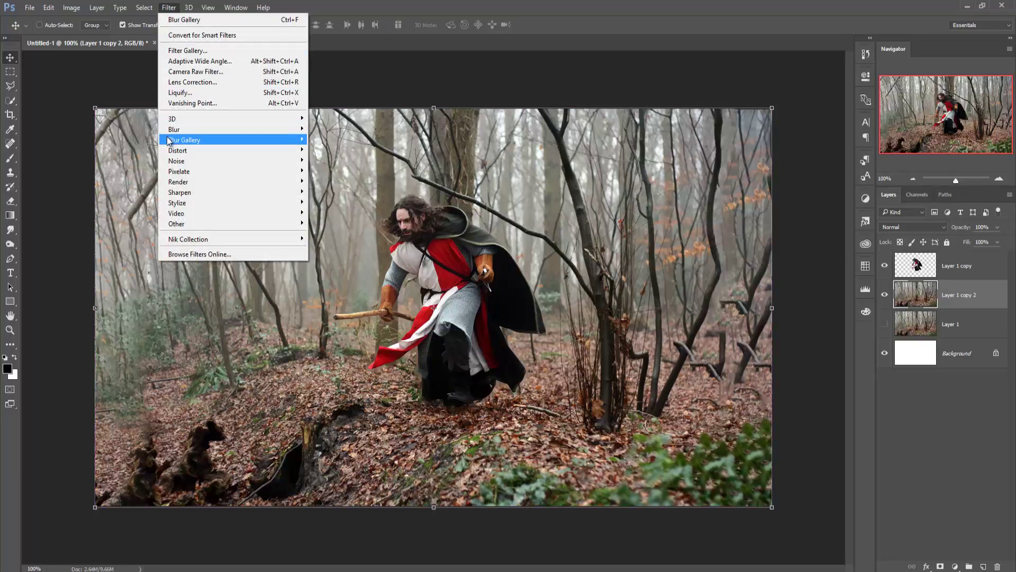
pyautogui.moveTo(185, 140)
pyautogui.click(331, 160)
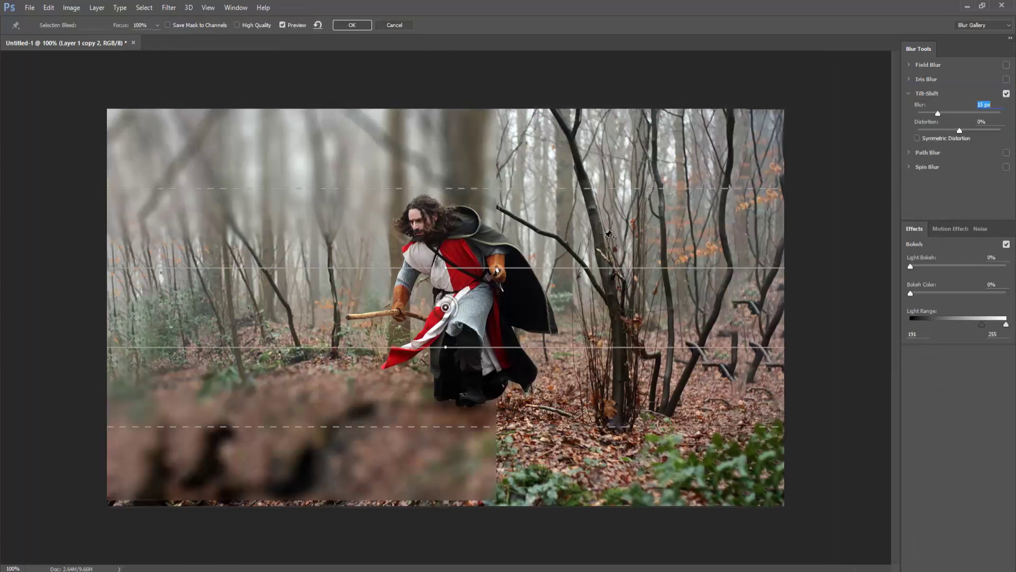
pyautogui.moveTo(489, 307); pyautogui.dragTo(494, 433)
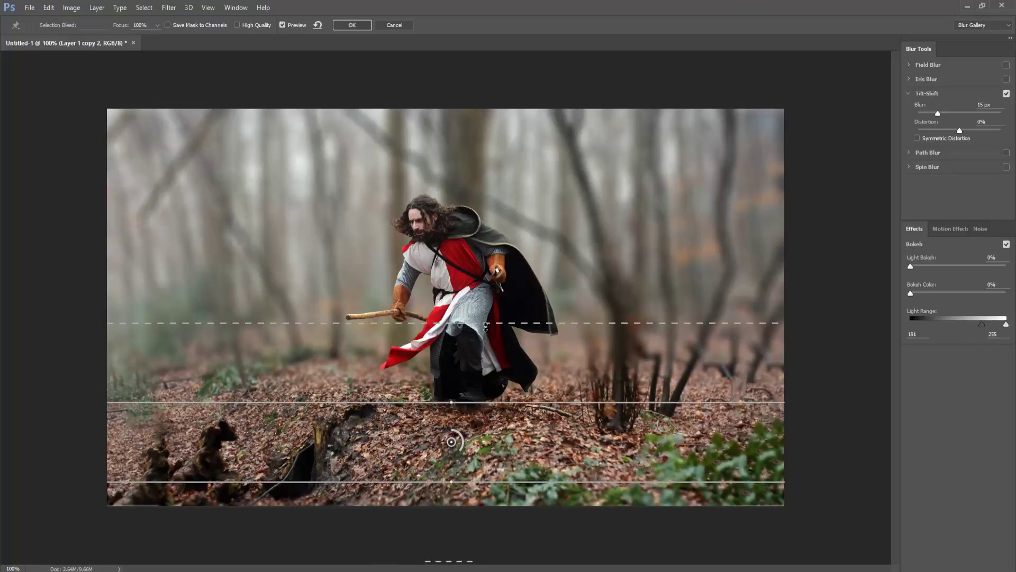
pyautogui.moveTo(492, 351); pyautogui.dragTo(496, 365)
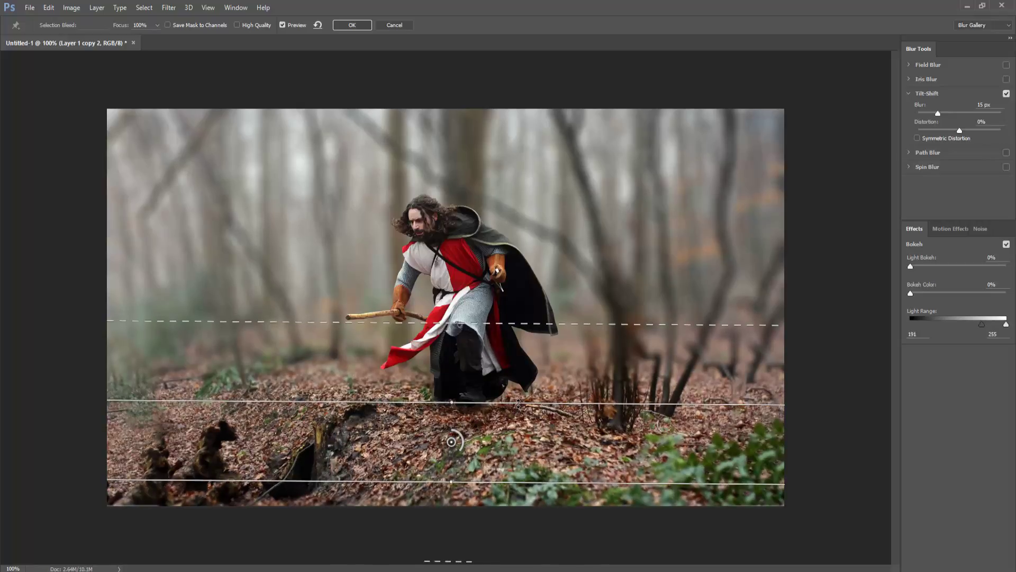
pyautogui.moveTo(518, 404); pyautogui.dragTo(518, 395)
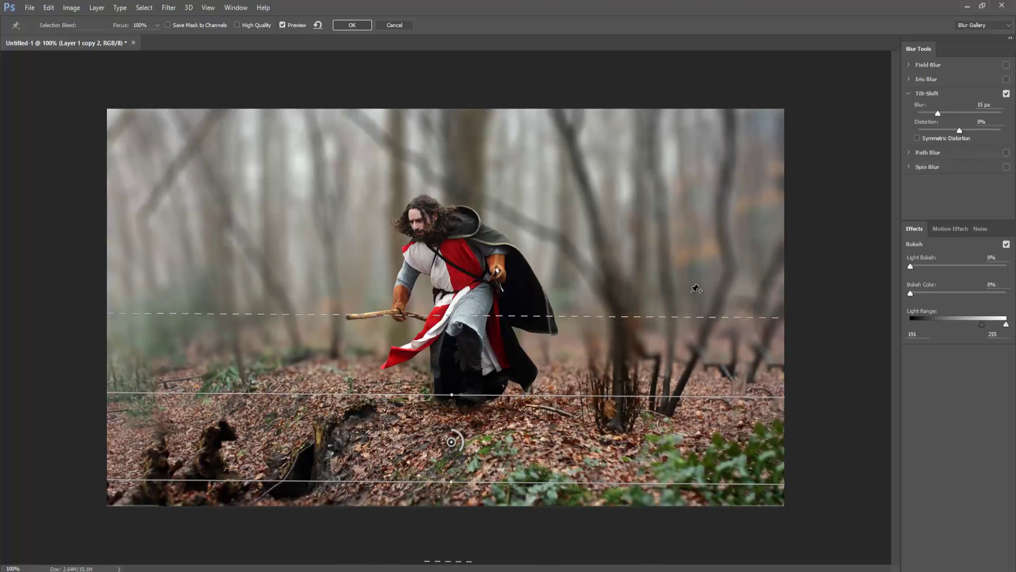
pyautogui.click(353, 25)
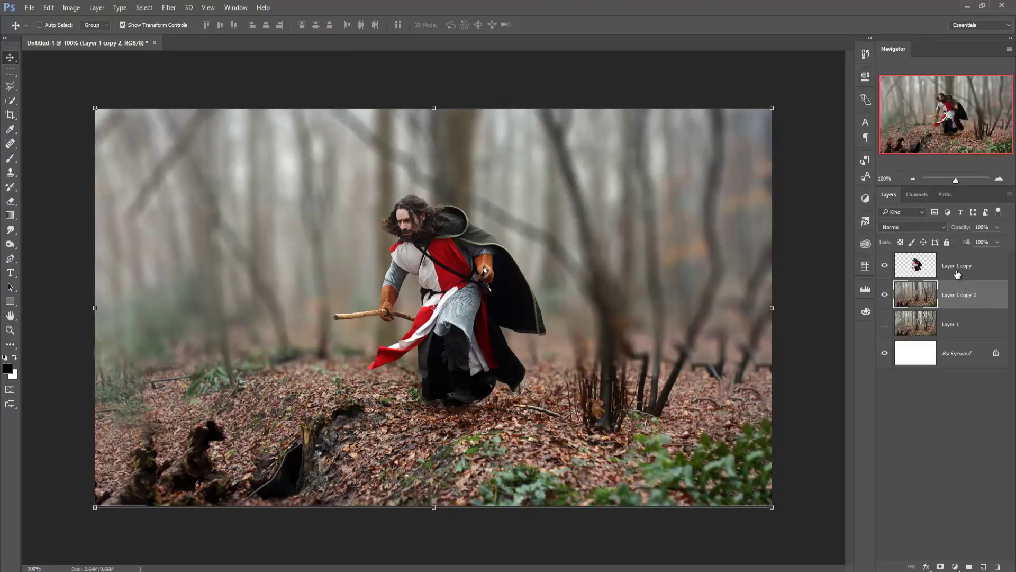
# Select Layer 1 copy 2, open the Camera Raw Filter, and cancel without changes
pyautogui.click(924, 269)
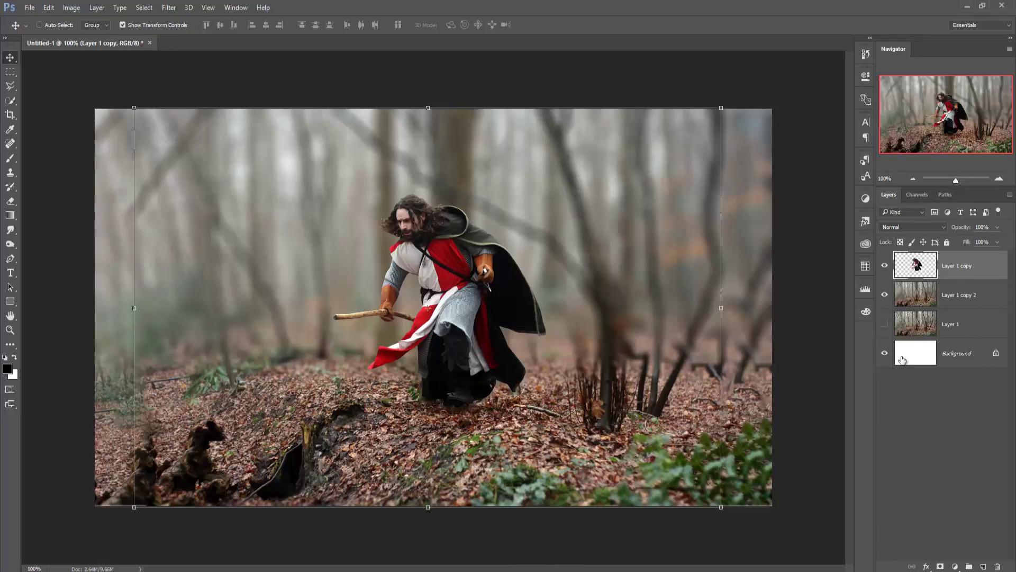
pyautogui.click(908, 293)
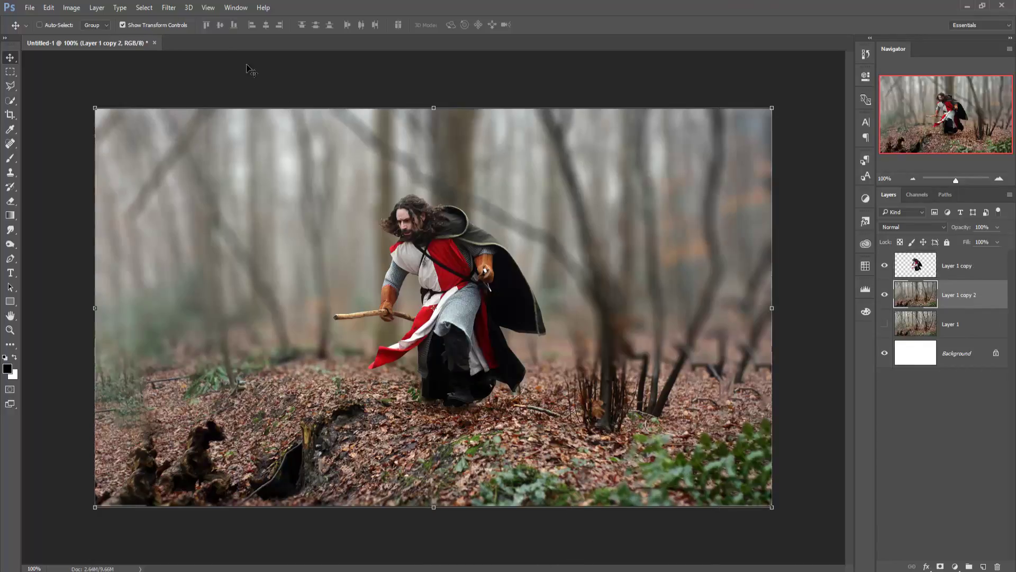
pyautogui.click(169, 7)
pyautogui.click(188, 73)
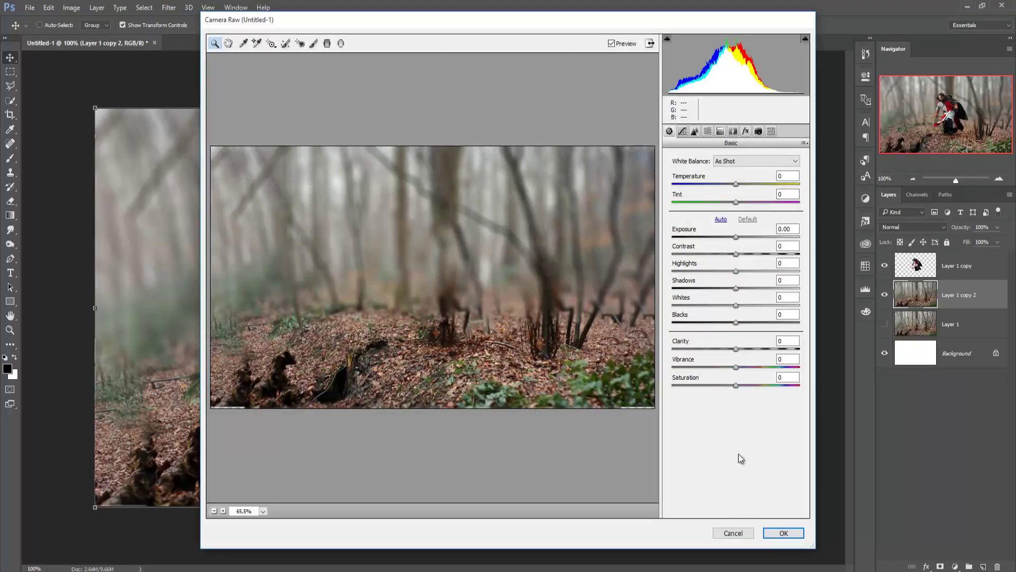
pyautogui.click(733, 533)
# Duplicate Layer 1 copy 2 as Layer 1 copy 3 and hide Layer 1 copy 2
pyautogui.rightClick(959, 298)
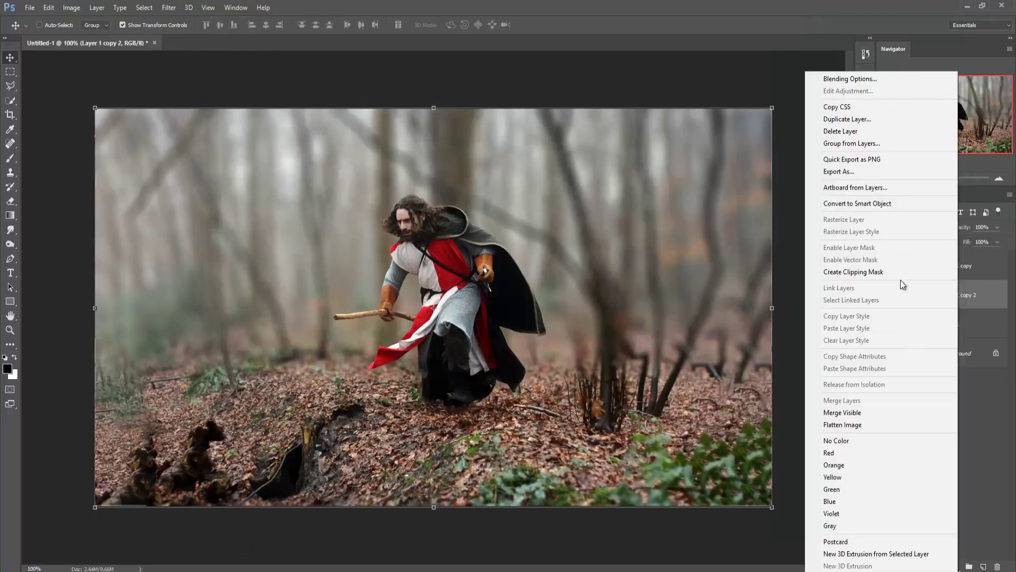
pyautogui.click(850, 120)
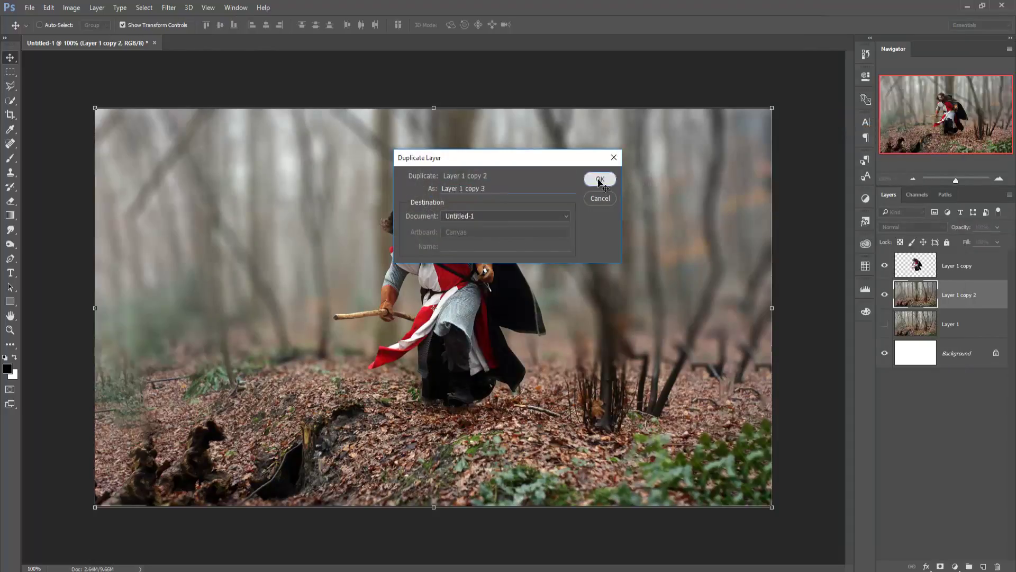
pyautogui.click(601, 181)
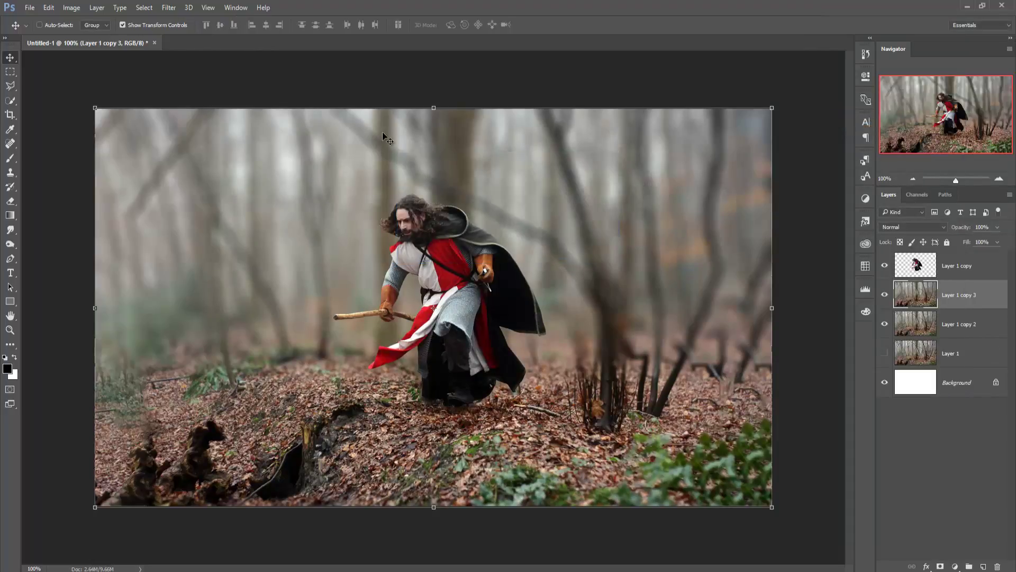
pyautogui.click(885, 324)
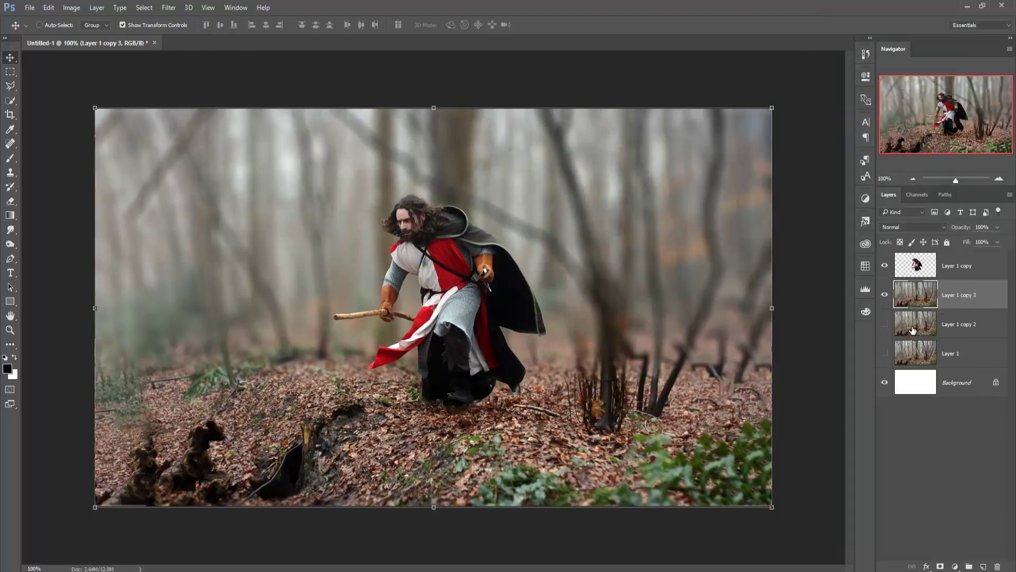
# In Camera Raw, cool the temperature, darken exposure and slightly raise vibrance
pyautogui.click(168, 11)
pyautogui.click(175, 73)
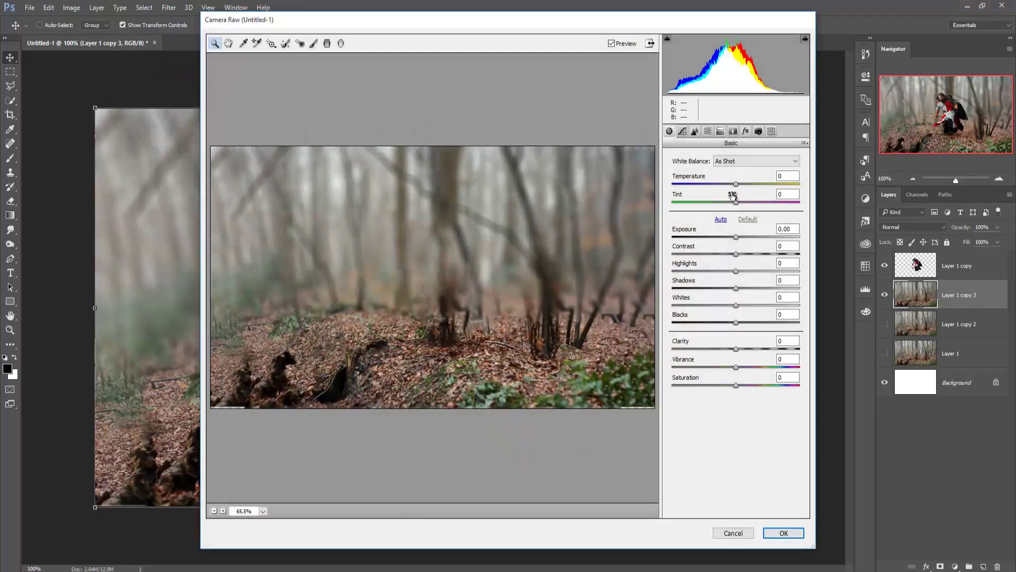
pyautogui.moveTo(736, 184); pyautogui.dragTo(727, 183)
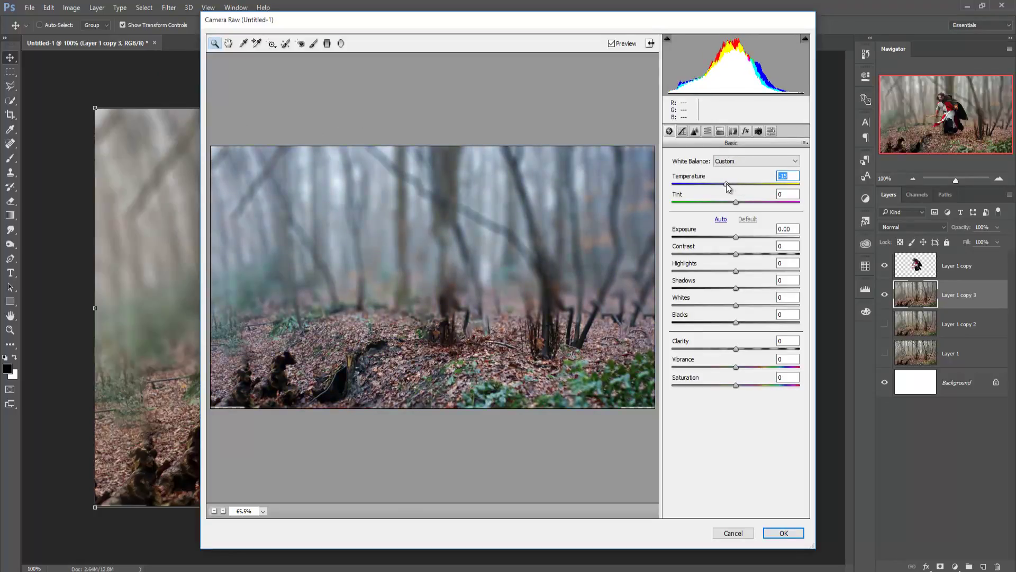
pyautogui.click(736, 237)
pyautogui.moveTo(736, 237); pyautogui.dragTo(735, 242)
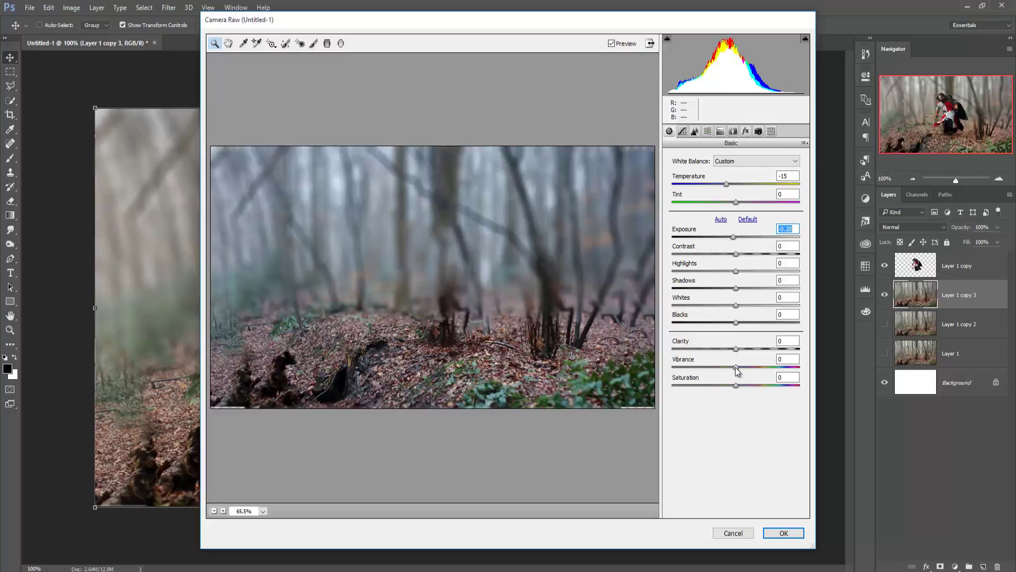
pyautogui.moveTo(735, 367); pyautogui.dragTo(742, 367)
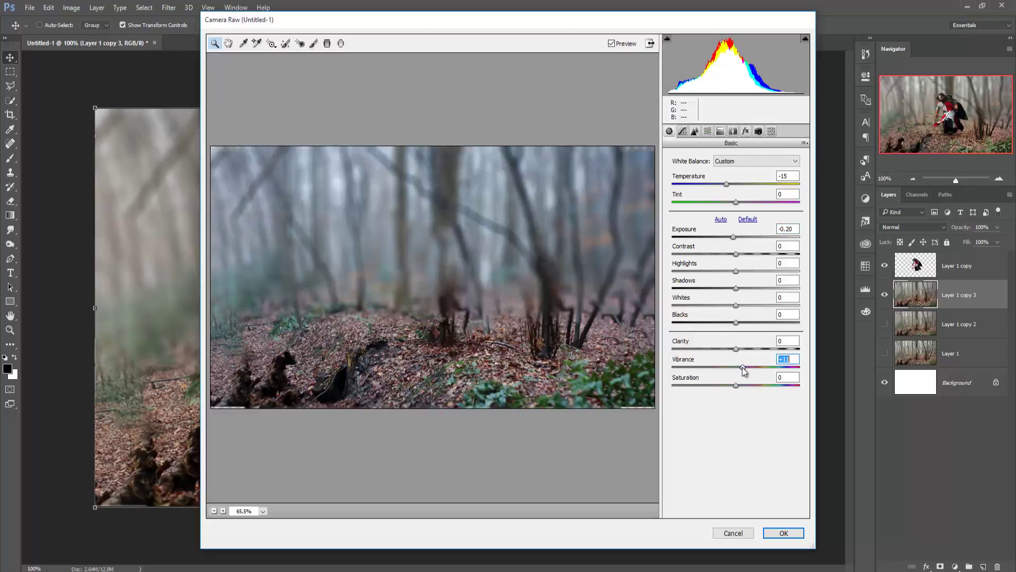
# Split-tone the highlights toward blue and the shadows toward warm yellow
pyautogui.click(733, 133)
pyautogui.click(746, 132)
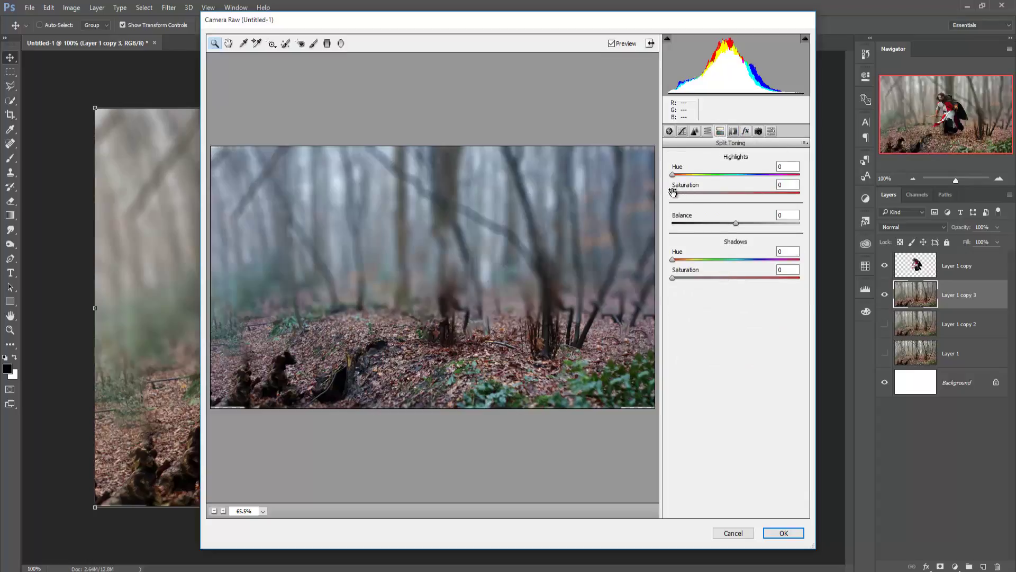
pyautogui.moveTo(673, 176); pyautogui.dragTo(749, 187)
pyautogui.moveTo(673, 193); pyautogui.dragTo(709, 199)
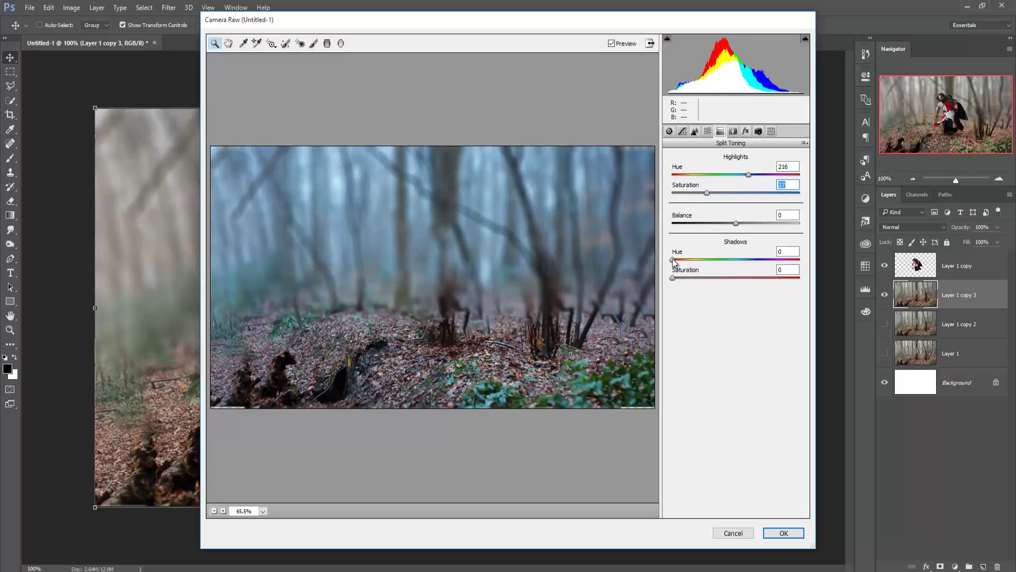
pyautogui.moveTo(673, 260)
pyautogui.mouseDown()
pyautogui.moveTo(692, 259)
pyautogui.moveTo(687, 277)
pyautogui.mouseUp()
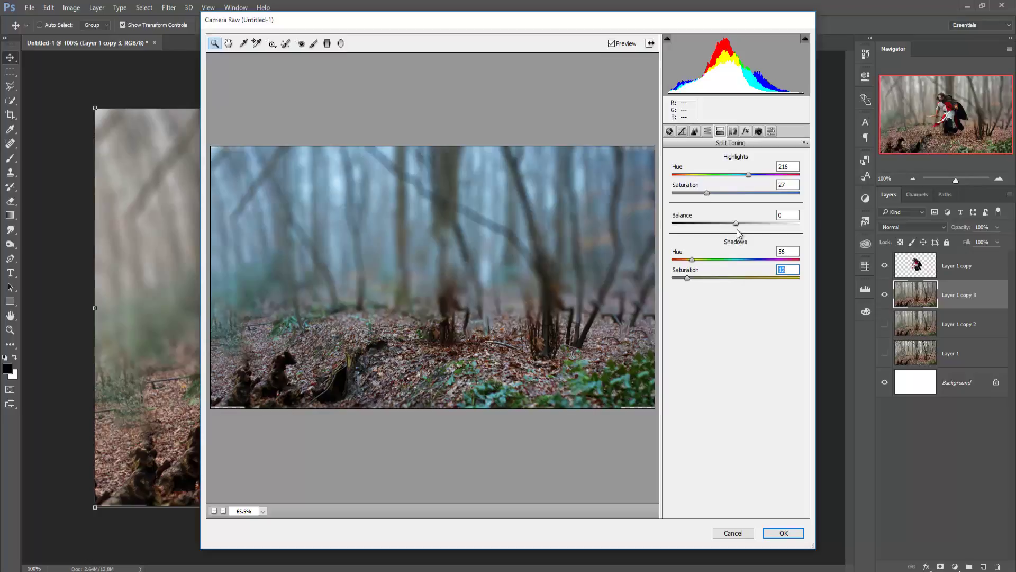
# Add a negative Post Crop Vignetting to darken the edges and apply the grade
pyautogui.click(708, 132)
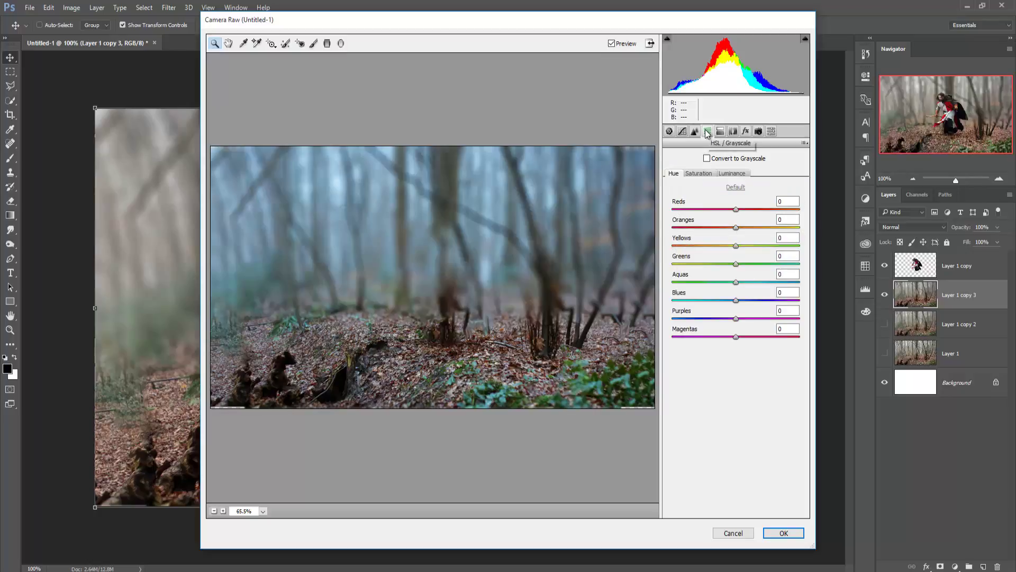
pyautogui.click(746, 132)
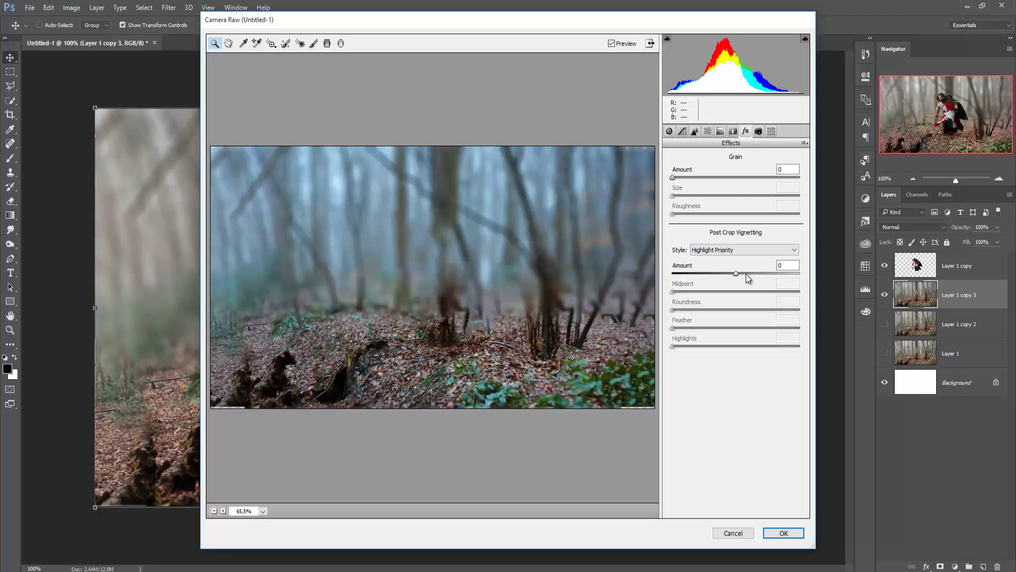
pyautogui.moveTo(746, 275); pyautogui.dragTo(727, 274)
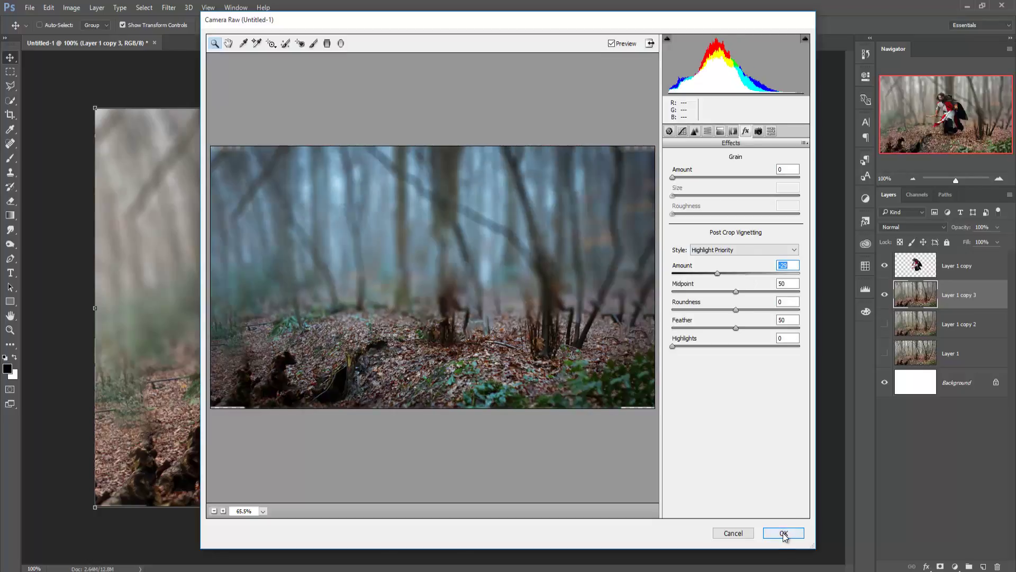
pyautogui.click(784, 534)
# Quick-select the knight, removing the foggy background from the selection
pyautogui.press('w')
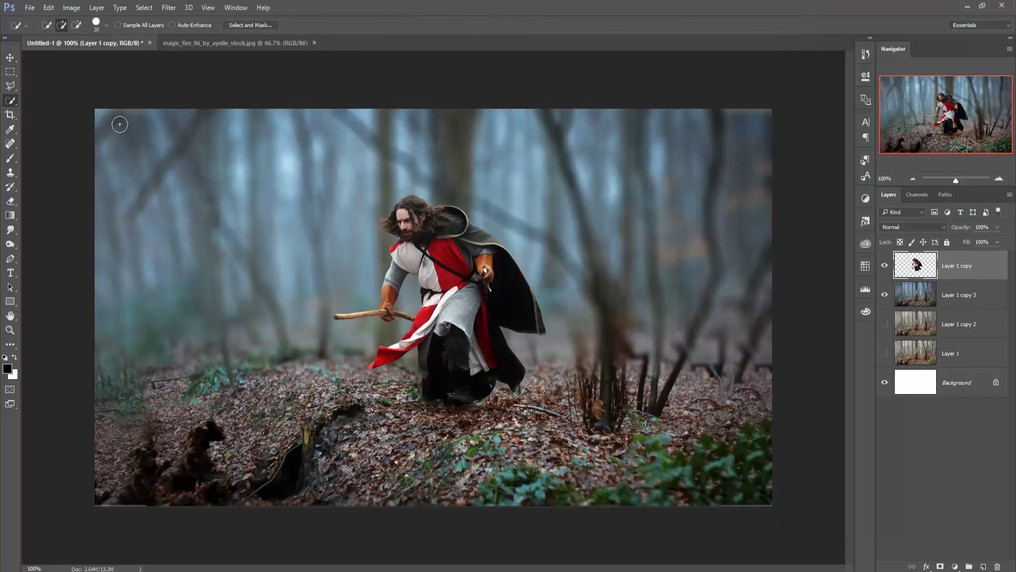
pyautogui.moveTo(423, 196)
pyautogui.mouseDown()
pyautogui.moveTo(341, 292)
pyautogui.moveTo(308, 392)
pyautogui.mouseUp()
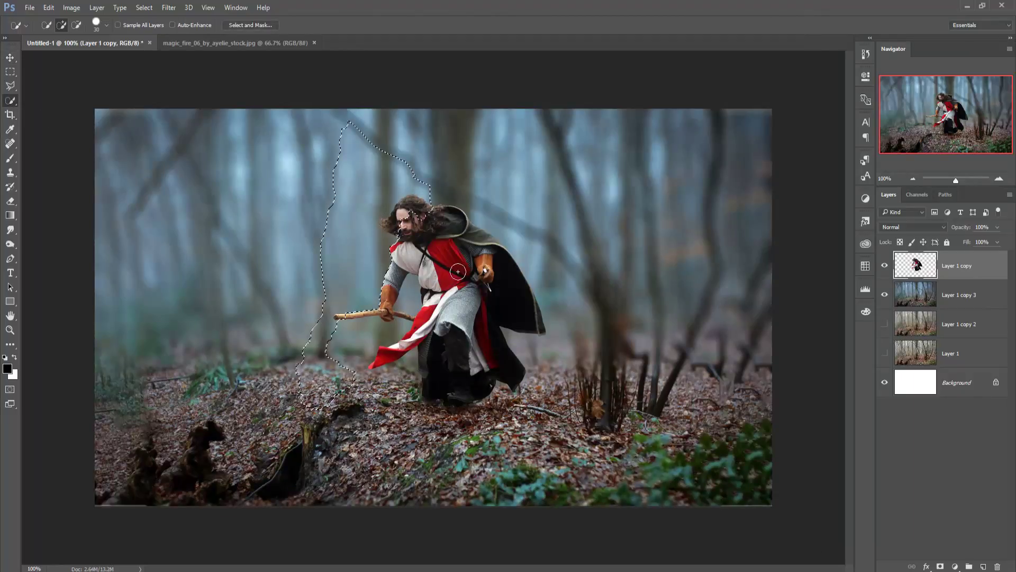
pyautogui.moveTo(458, 272); pyautogui.dragTo(356, 368)
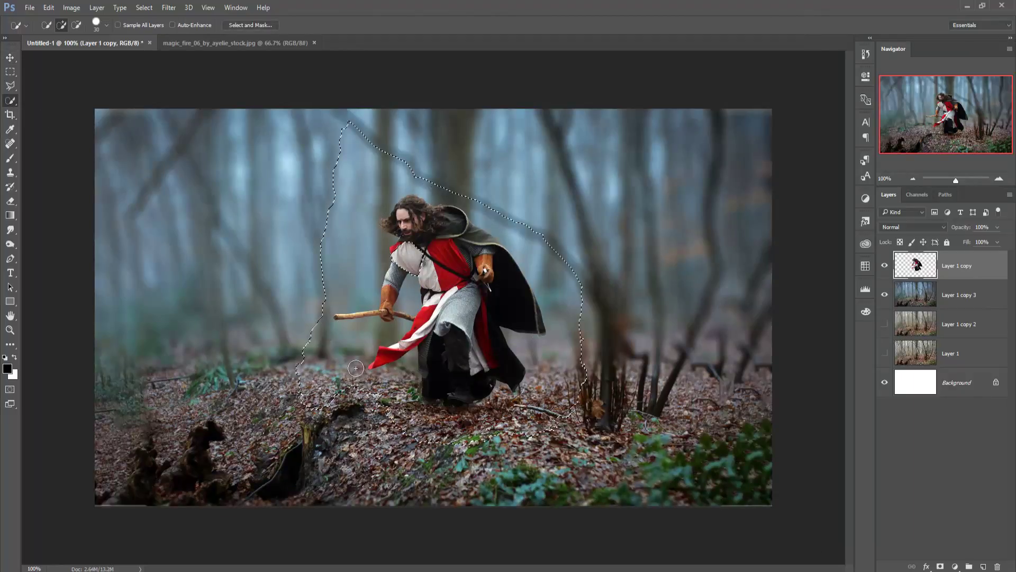
pyautogui.moveTo(408, 323); pyautogui.dragTo(419, 391)
pyautogui.moveTo(394, 289); pyautogui.dragTo(362, 355)
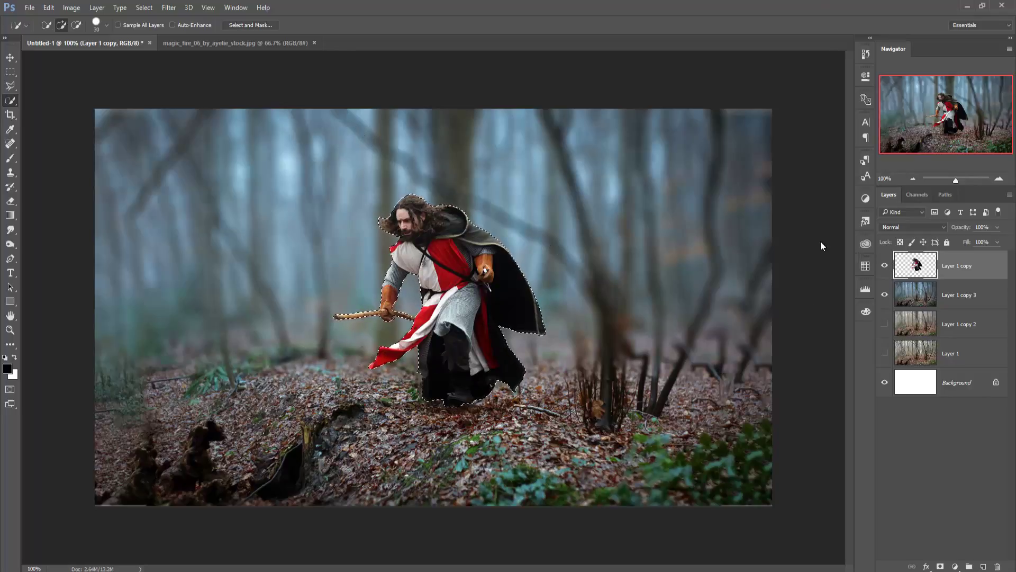
# Refine in Select and Mask with Decontaminate Colors, outputting to a new layer with layer mask
pyautogui.click(251, 25)
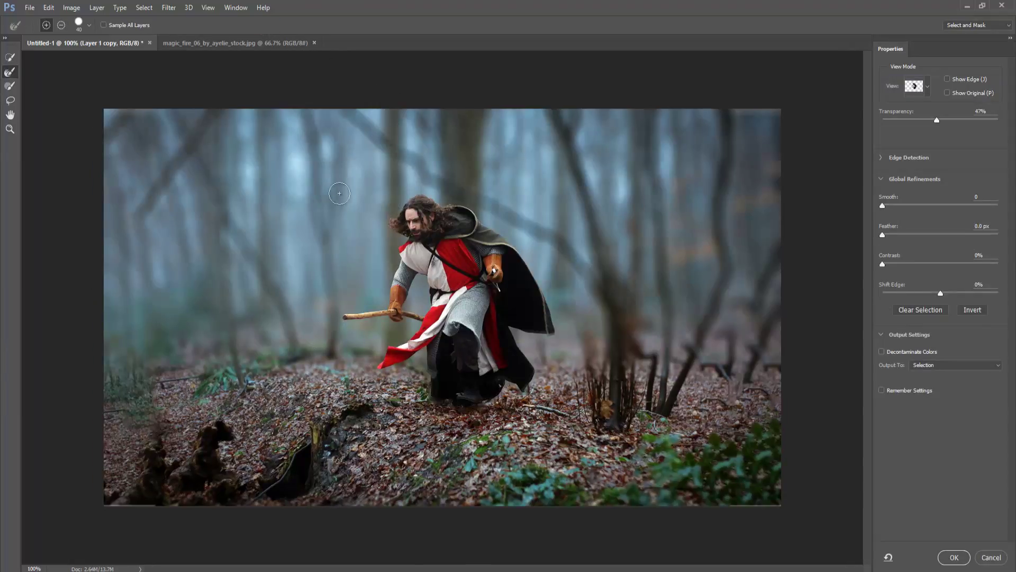
pyautogui.press('[')
pyautogui.press('[')
pyautogui.press('[')
pyautogui.click(882, 351)
pyautogui.click(930, 365)
pyautogui.click(933, 390)
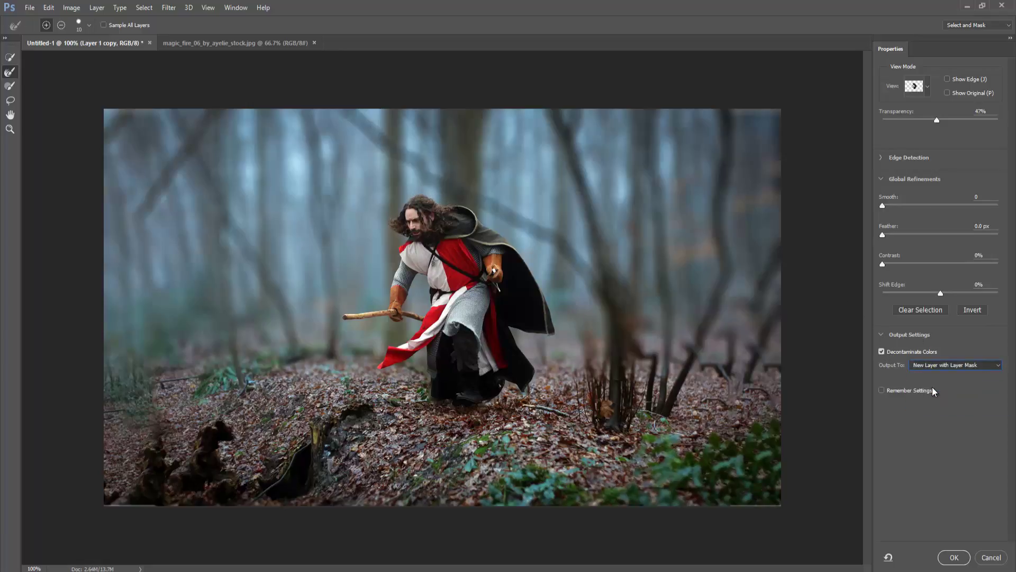
pyautogui.click(954, 557)
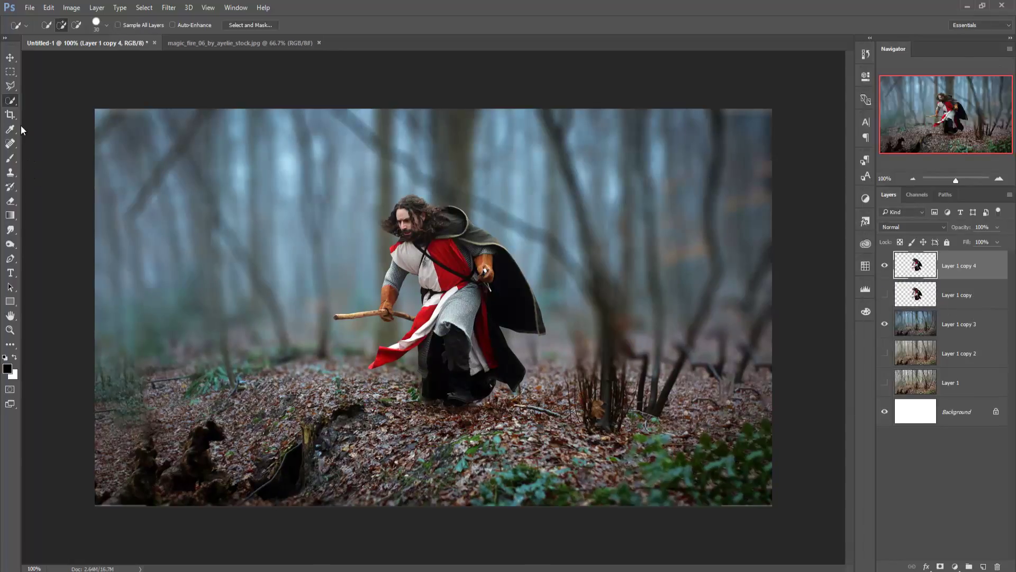
pyautogui.click(8, 57)
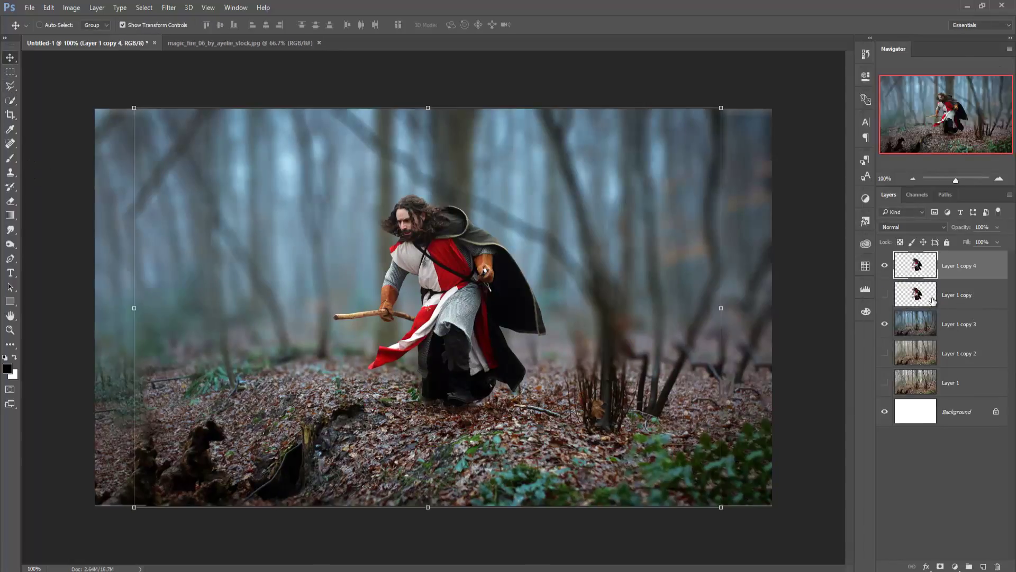
# With the new knight layer active, drag the magic_fire image into the composite
pyautogui.click(950, 294)
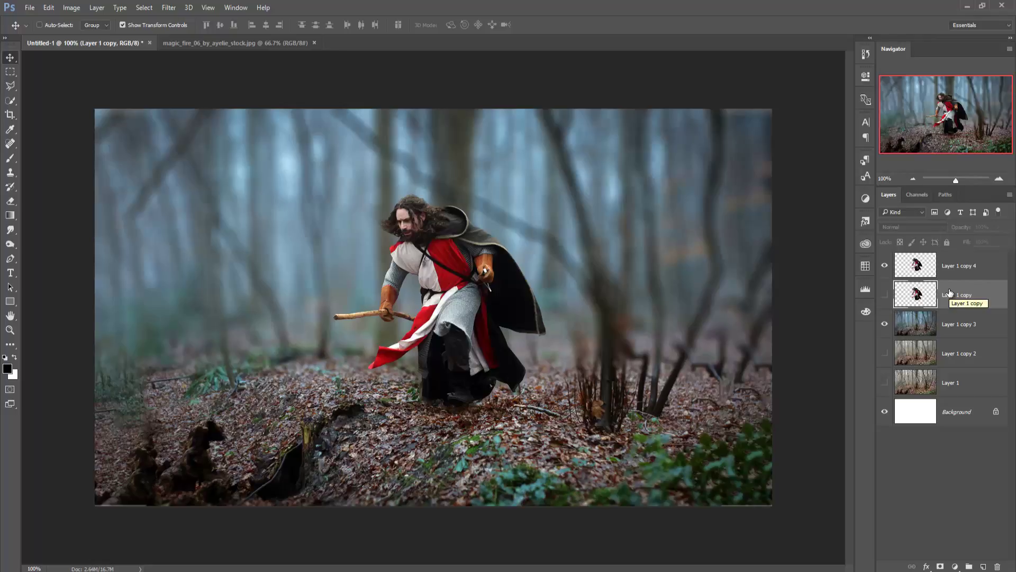
pyautogui.click(909, 265)
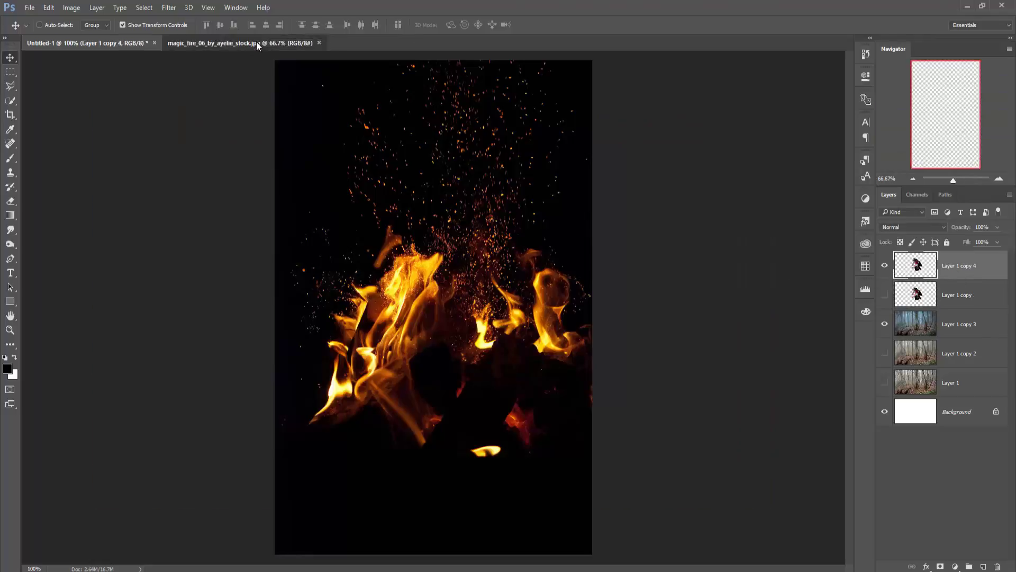
pyautogui.moveTo(259, 41)
pyautogui.mouseDown()
pyautogui.moveTo(257, 84)
pyautogui.moveTo(636, 120)
pyautogui.mouseUp()
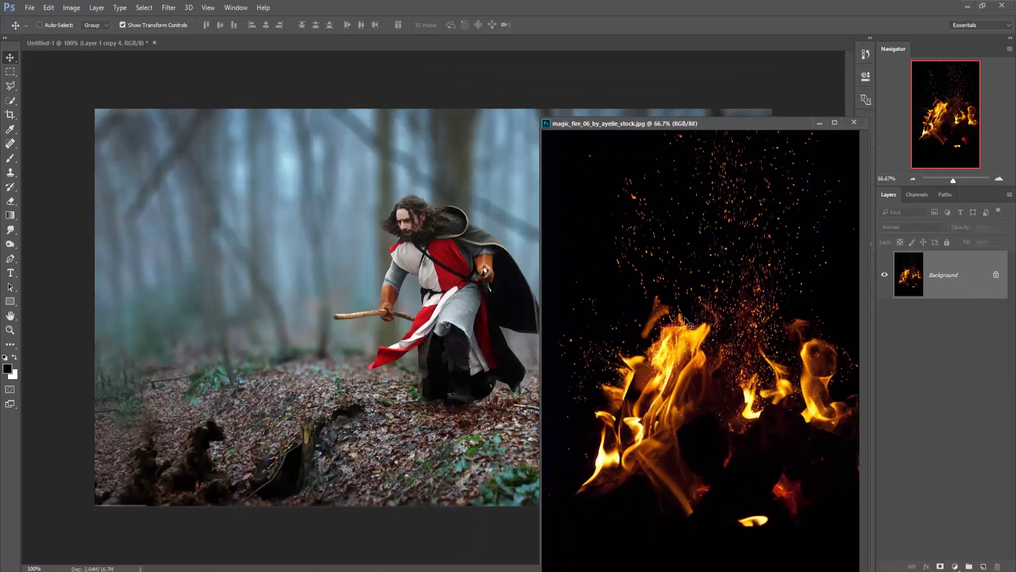
pyautogui.moveTo(598, 283); pyautogui.dragTo(372, 277)
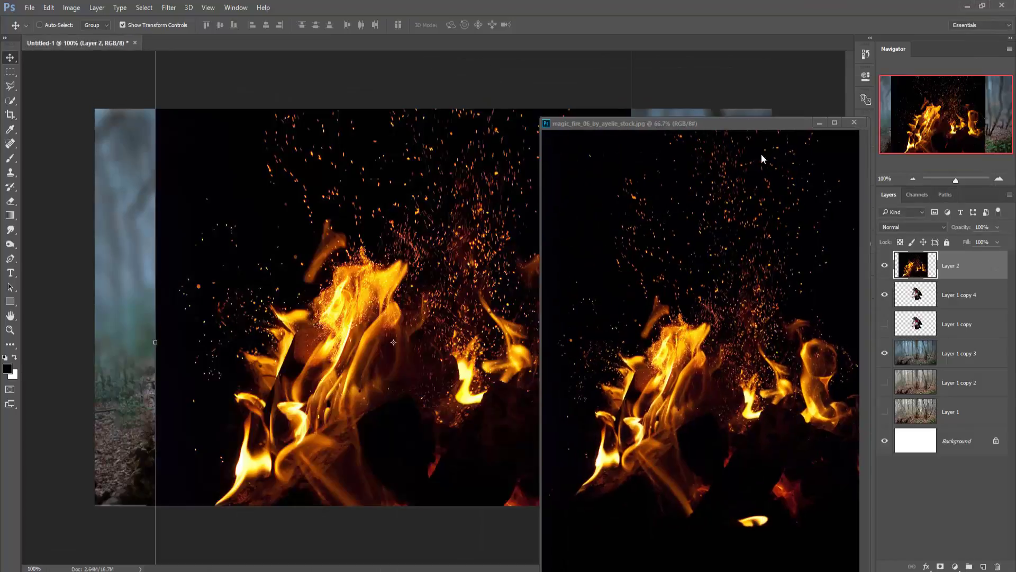
pyautogui.click(819, 124)
# Scale the fire down onto the staff tip and set its blend mode to Screen
pyautogui.moveTo(625, 132)
pyautogui.mouseDown()
pyautogui.moveTo(456, 408)
pyautogui.moveTo(404, 465)
pyautogui.mouseUp()
pyautogui.moveTo(372, 501)
pyautogui.mouseDown()
pyautogui.moveTo(359, 245)
pyautogui.moveTo(365, 263)
pyautogui.mouseUp()
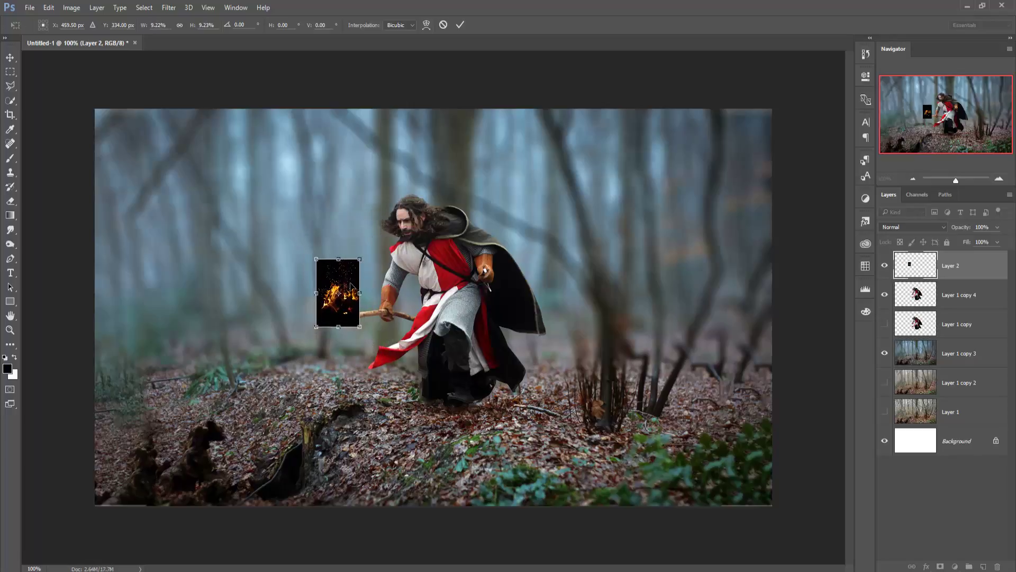
pyautogui.moveTo(344, 289); pyautogui.dragTo(353, 294)
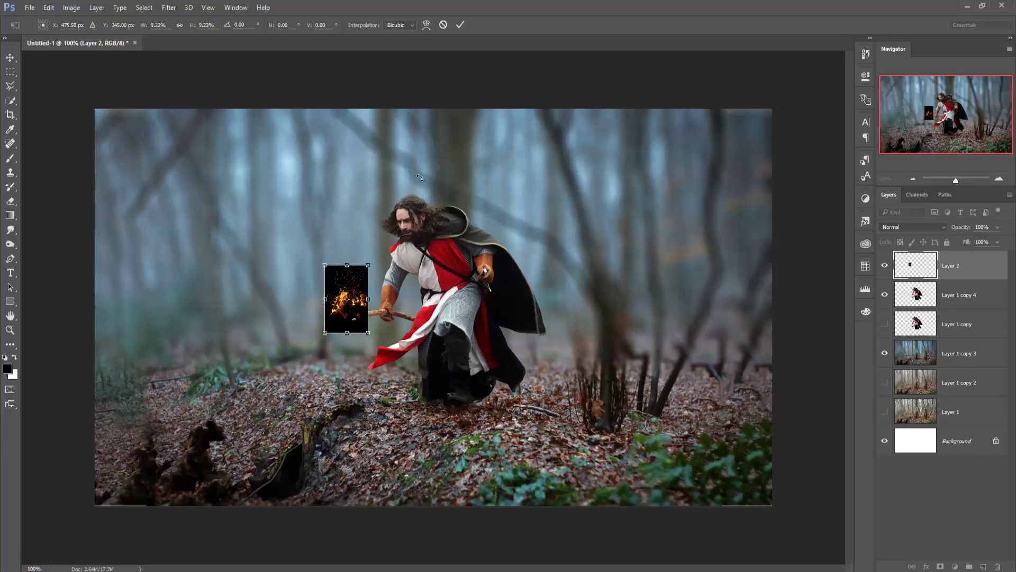
pyautogui.click(460, 25)
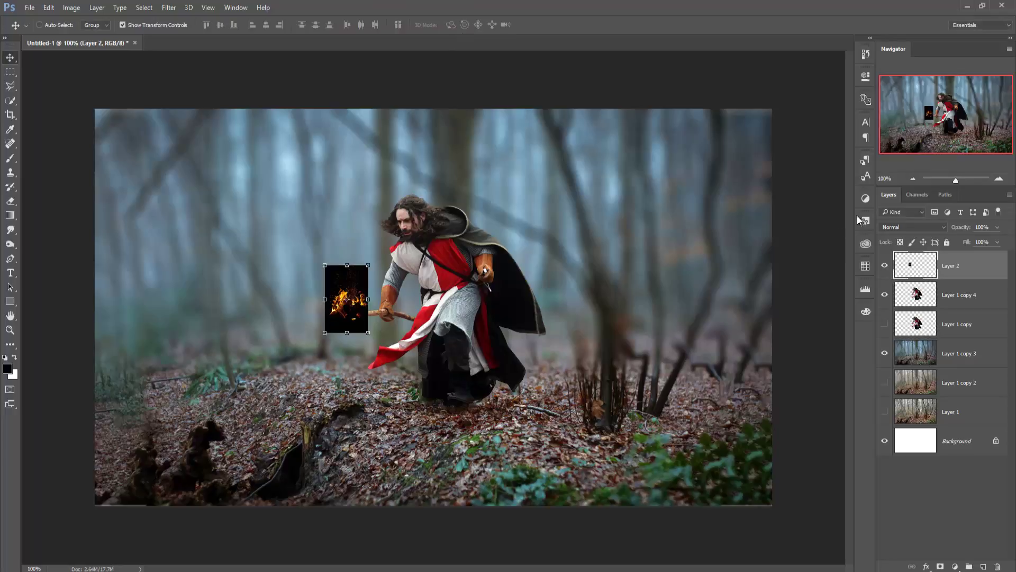
pyautogui.click(913, 226)
pyautogui.click(889, 302)
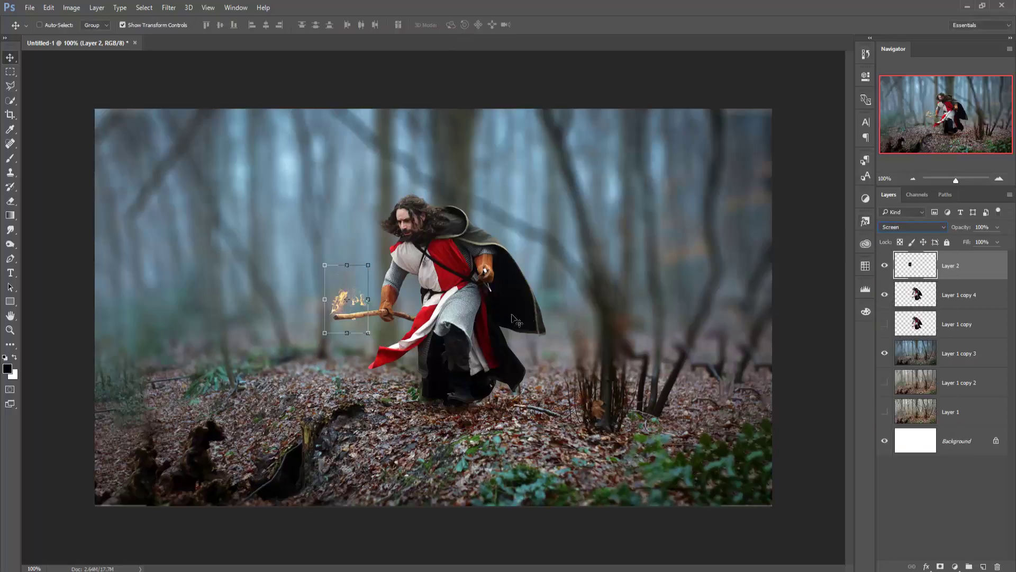
# Narrow the flame and seat it on the staff end, then open the fire_stock photo
pyautogui.hotkey('ctrl', 't')
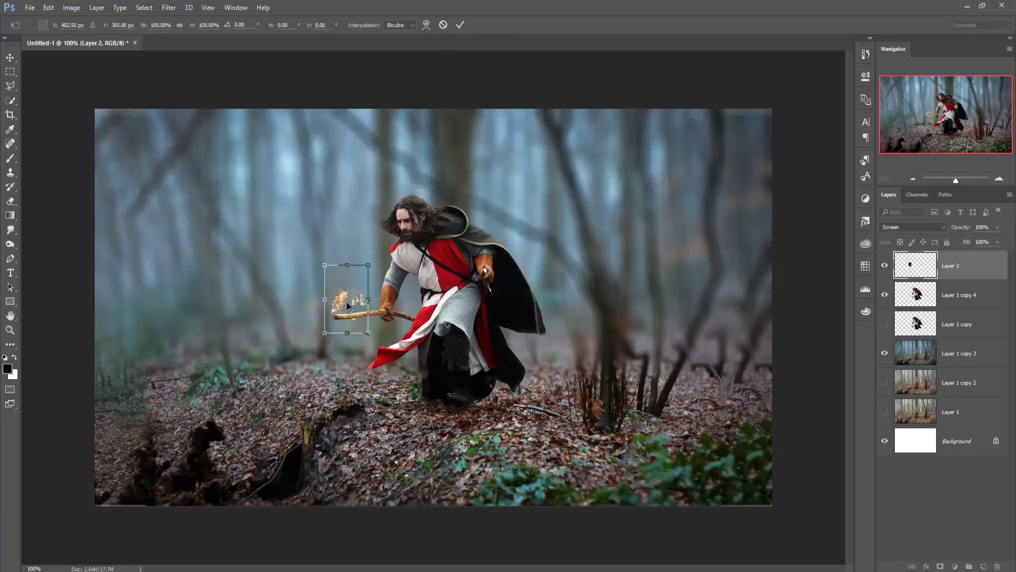
pyautogui.moveTo(344, 301); pyautogui.dragTo(346, 305)
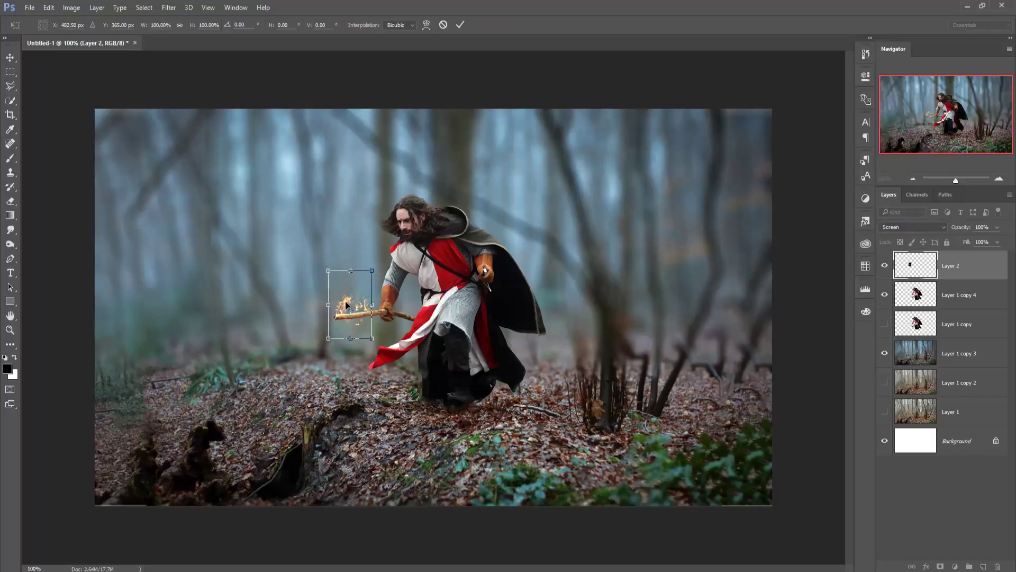
pyautogui.moveTo(371, 339); pyautogui.dragTo(361, 338)
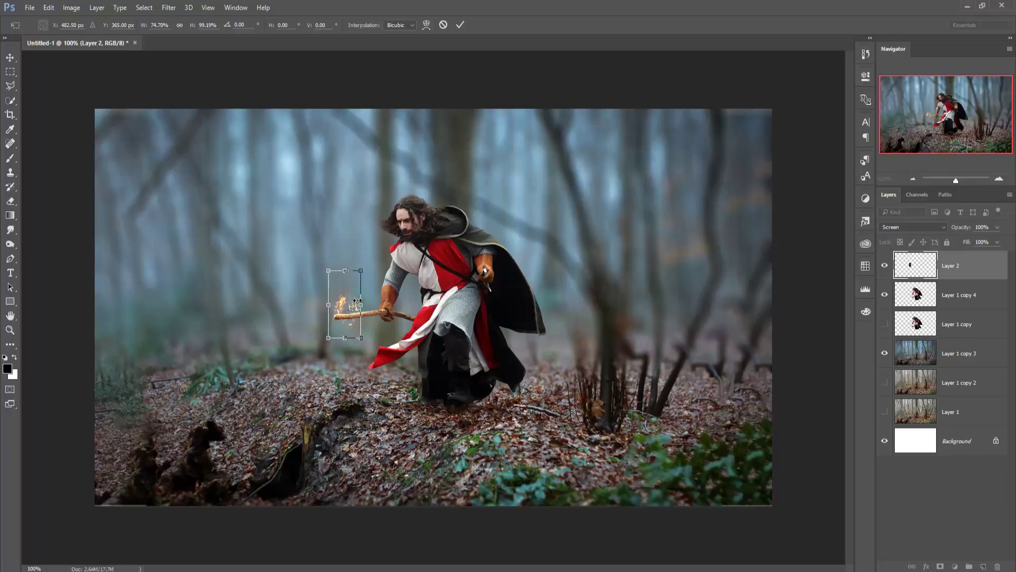
pyautogui.press('Return')
pyautogui.click(235, 45)
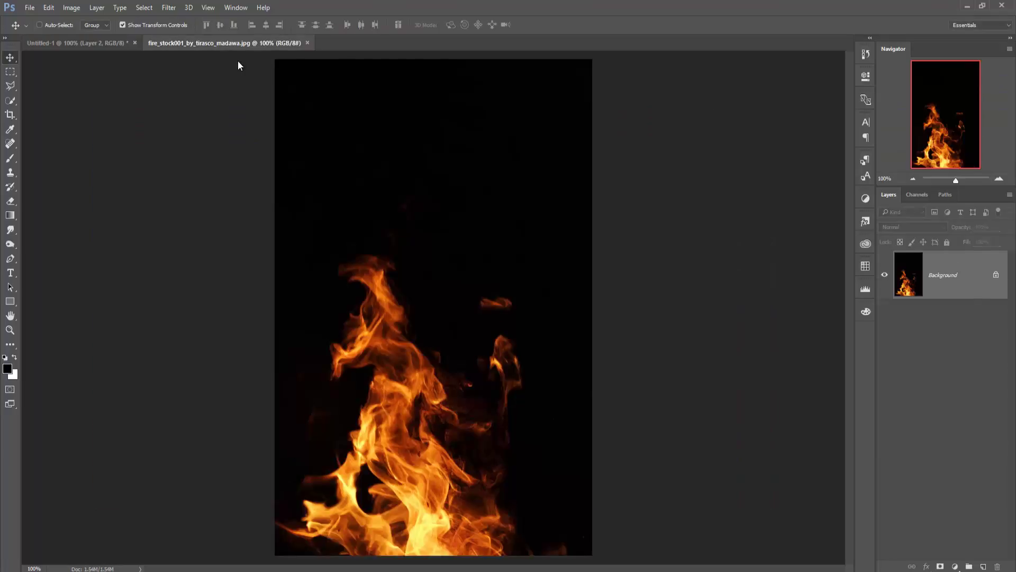
# Drag the fire_stock photo into the composite and scale it beside the knight's staff
pyautogui.moveTo(237, 45)
pyautogui.mouseDown()
pyautogui.moveTo(236, 66)
pyautogui.moveTo(862, 75)
pyautogui.mouseUp()
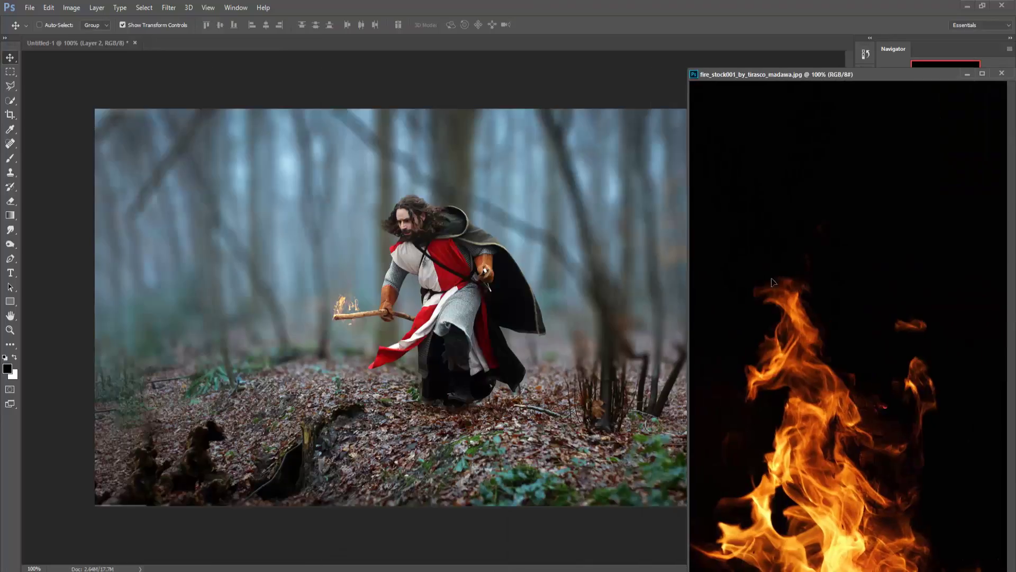
pyautogui.moveTo(480, 230); pyautogui.dragTo(480, 229)
pyautogui.click(967, 74)
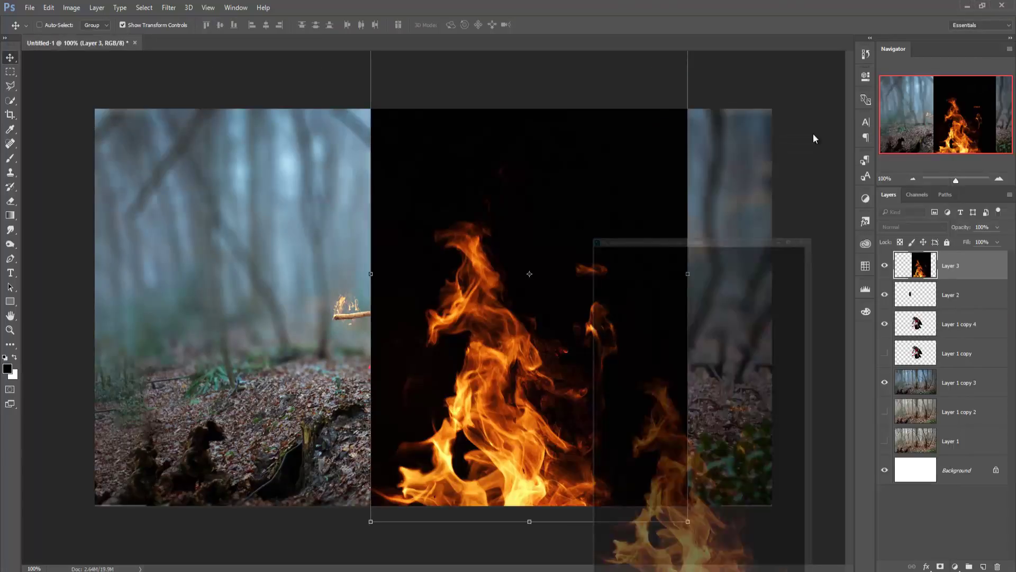
pyautogui.moveTo(638, 175); pyautogui.dragTo(504, 285)
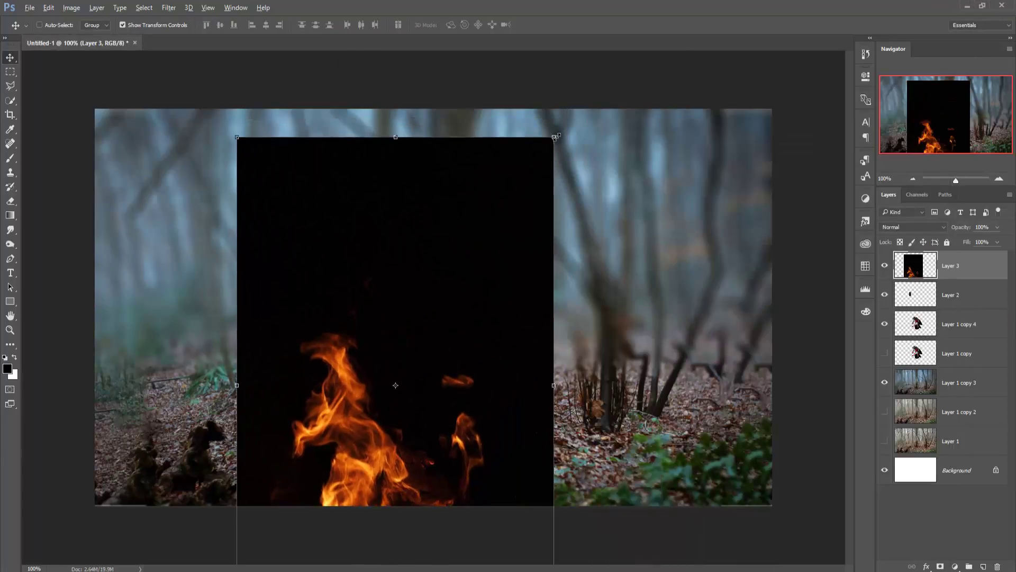
pyautogui.moveTo(555, 137); pyautogui.dragTo(443, 347)
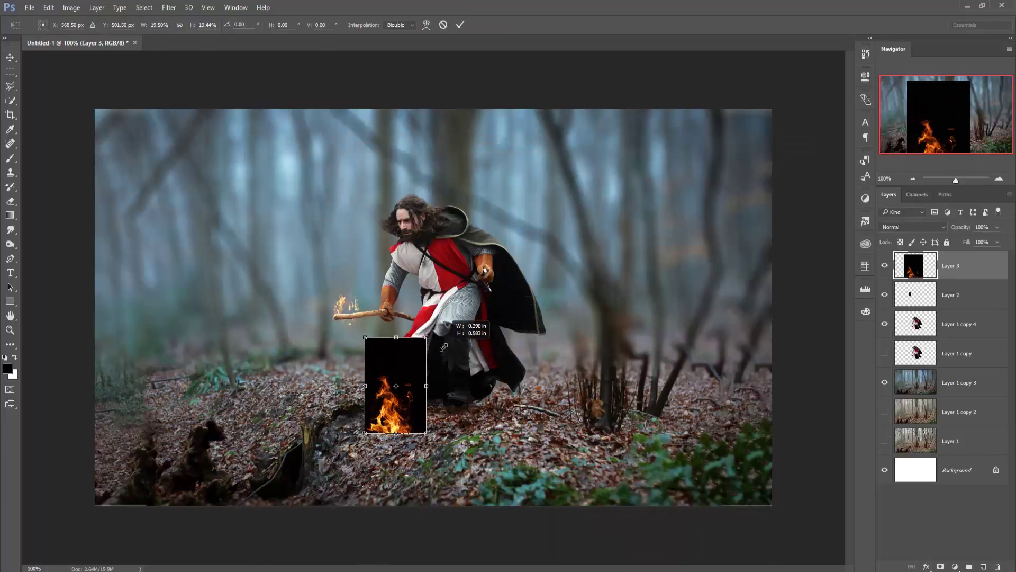
pyautogui.moveTo(390, 405); pyautogui.dragTo(355, 301)
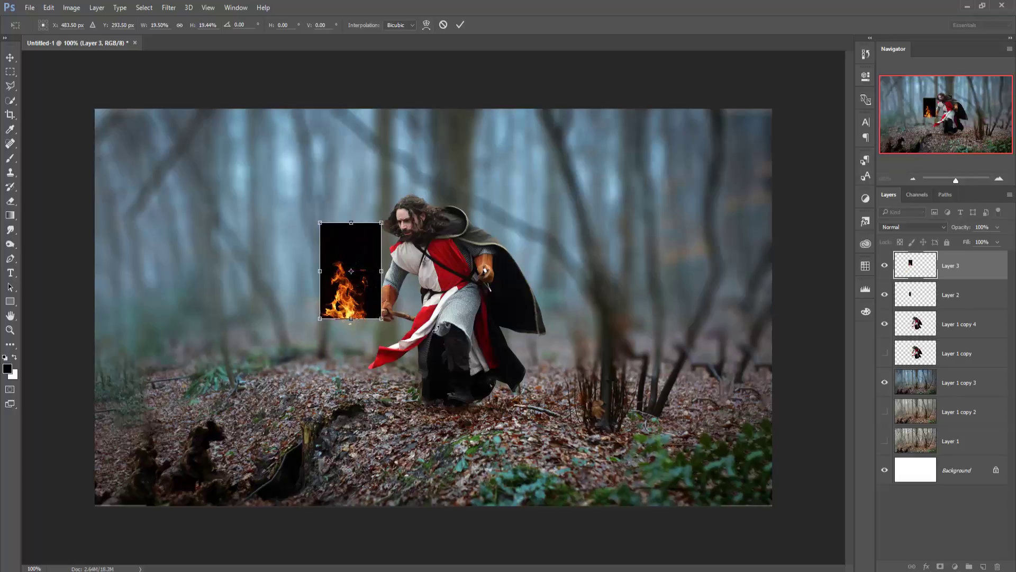
pyautogui.click(458, 27)
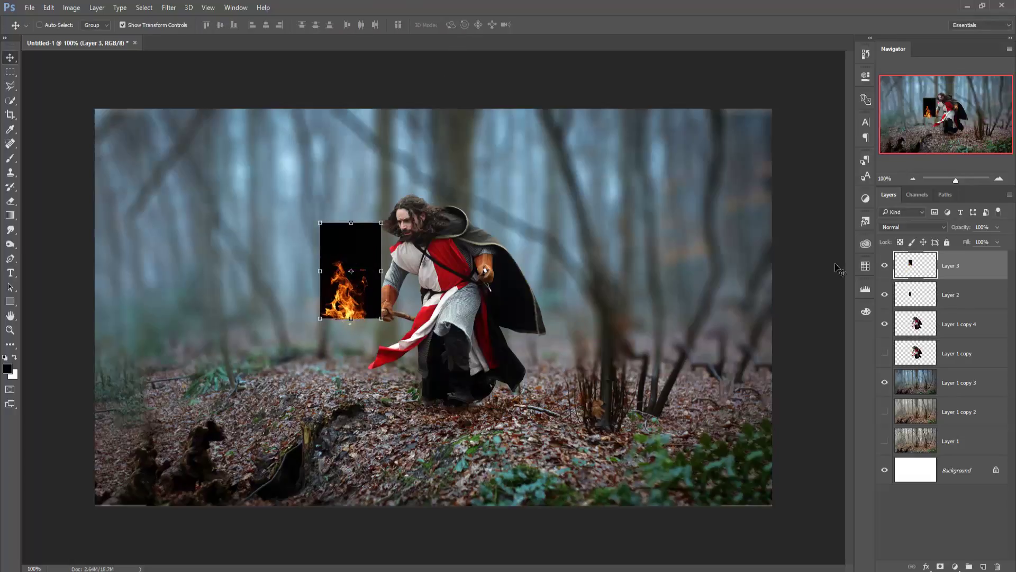
# Set the new flame to Screen, position it on the staff tip, and move Layer 2 above Layer 3
pyautogui.click(899, 227)
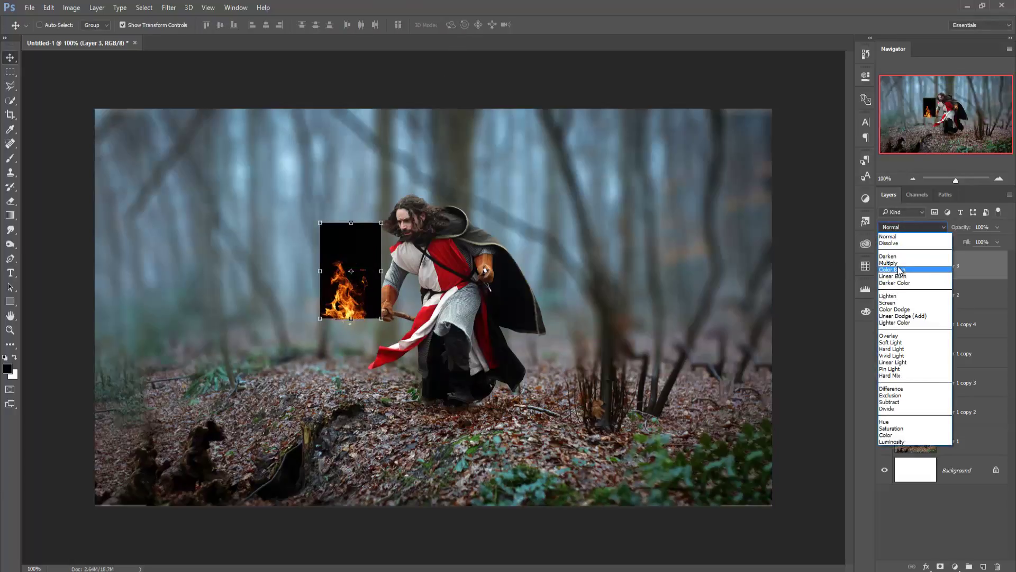
pyautogui.click(887, 302)
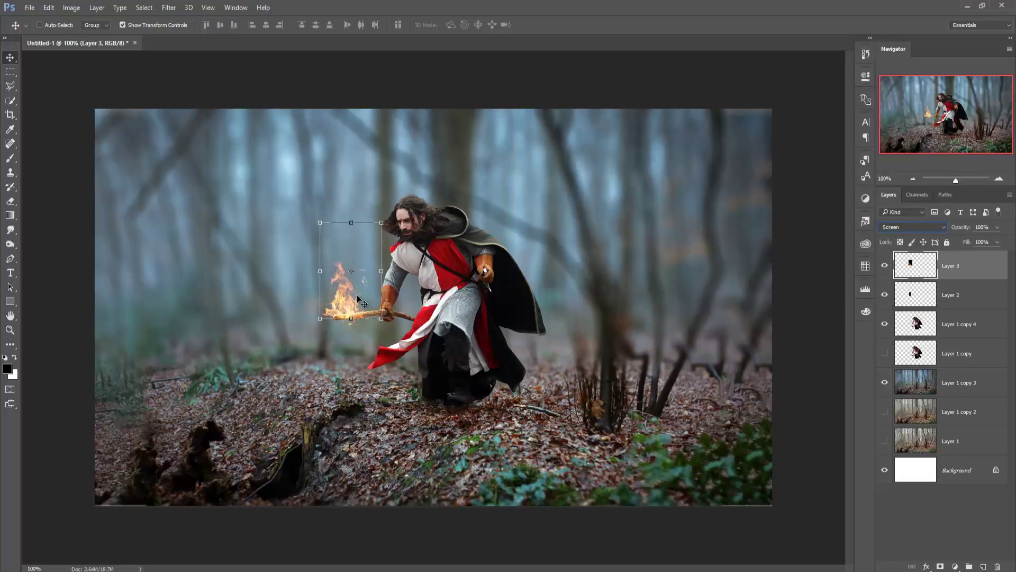
pyautogui.moveTo(358, 297); pyautogui.dragTo(349, 299)
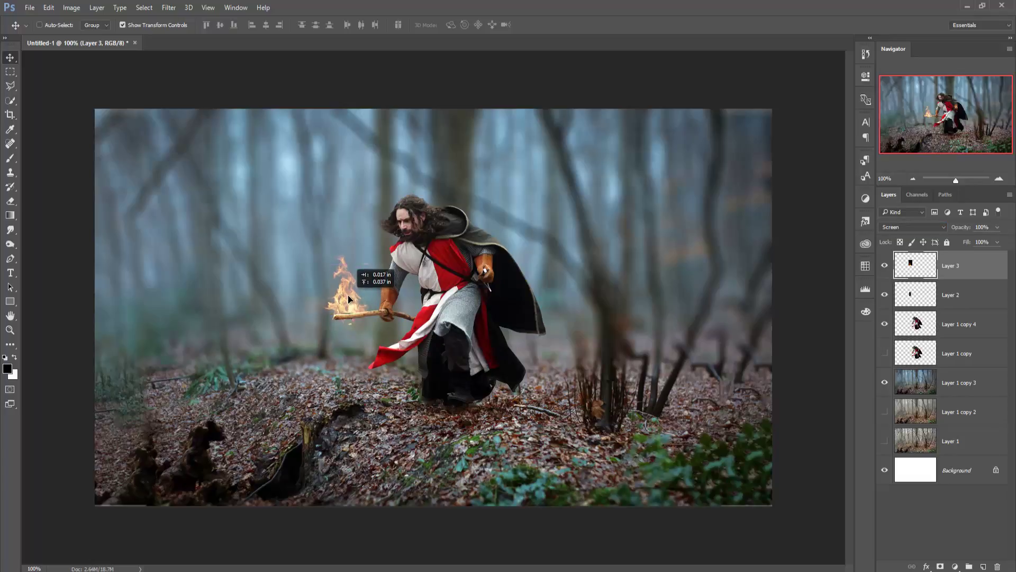
pyautogui.moveTo(348, 299); pyautogui.dragTo(348, 299)
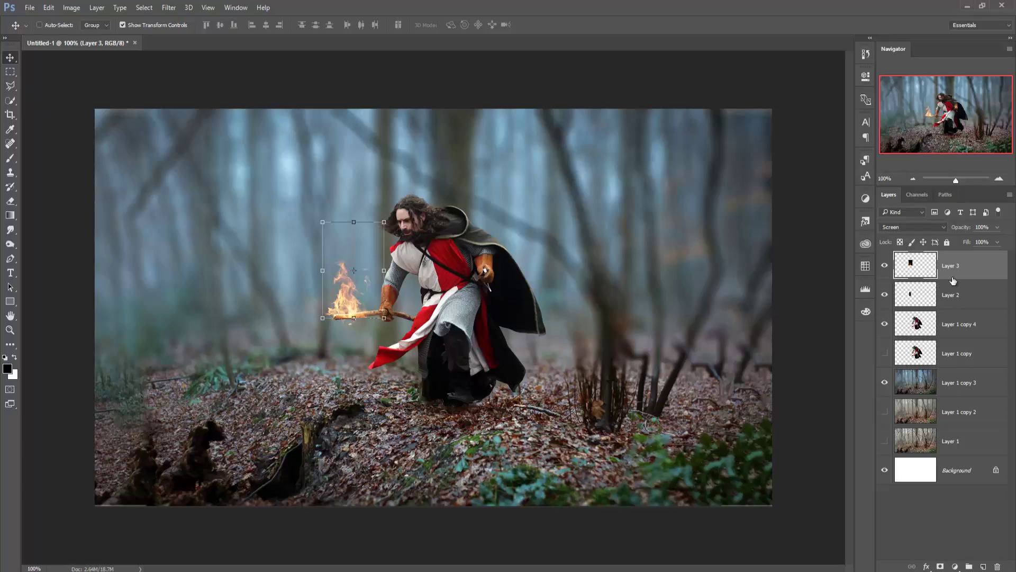
pyautogui.moveTo(940, 291)
pyautogui.mouseDown()
pyautogui.moveTo(955, 293)
pyautogui.moveTo(955, 280)
pyautogui.mouseUp()
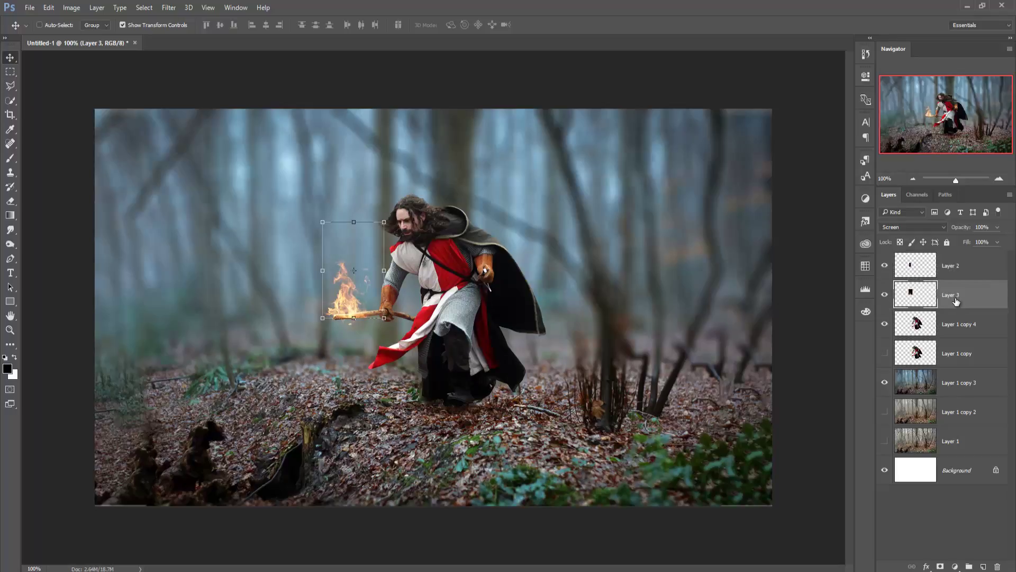
pyautogui.press('Up')
pyautogui.press('Up')
pyautogui.press('Up')
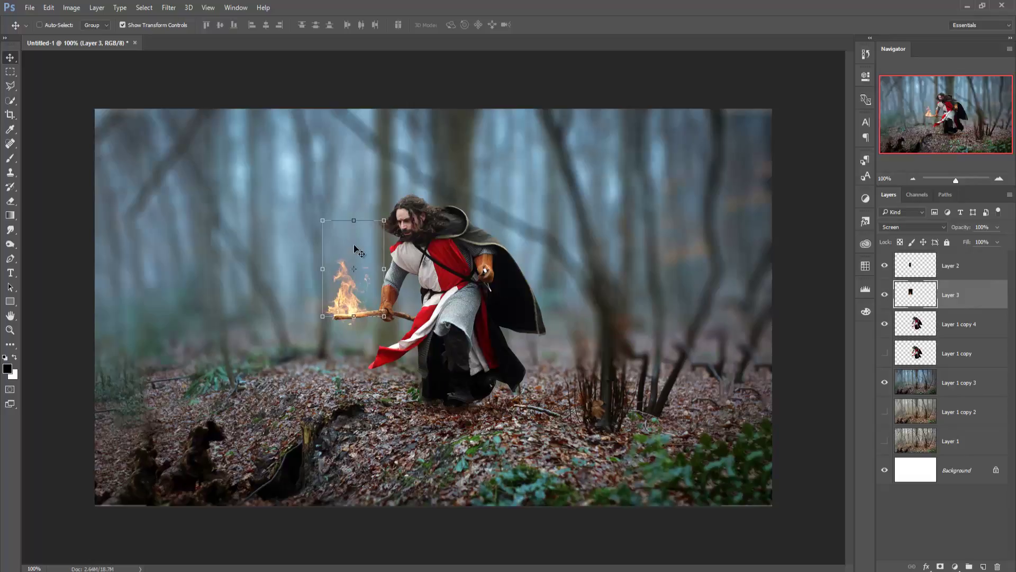
pyautogui.click(124, 25)
pyautogui.click(123, 25)
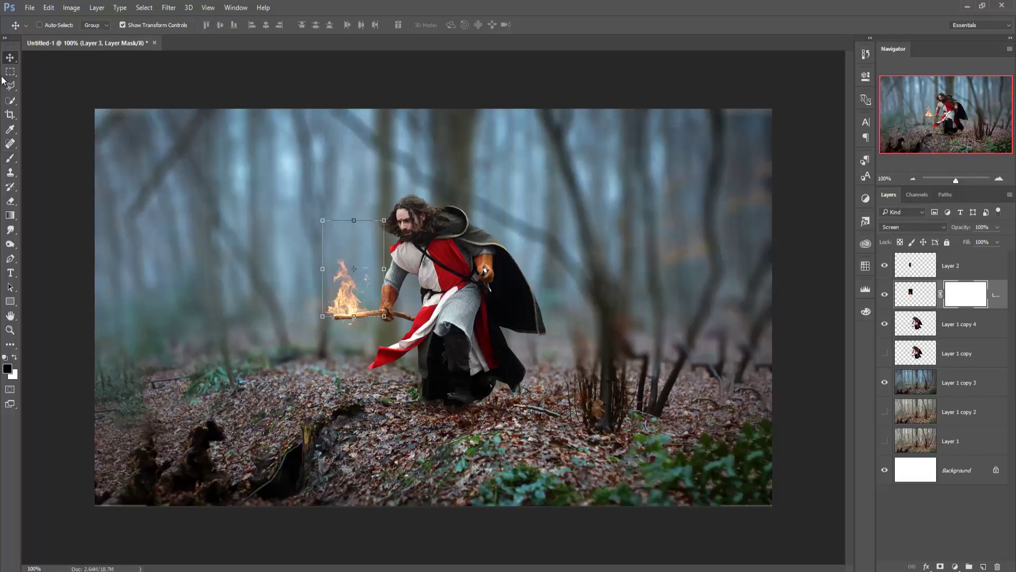
# Switch to the Brush at 37% and shrink it to paint on Layer 3's flame mask
pyautogui.click(10, 158)
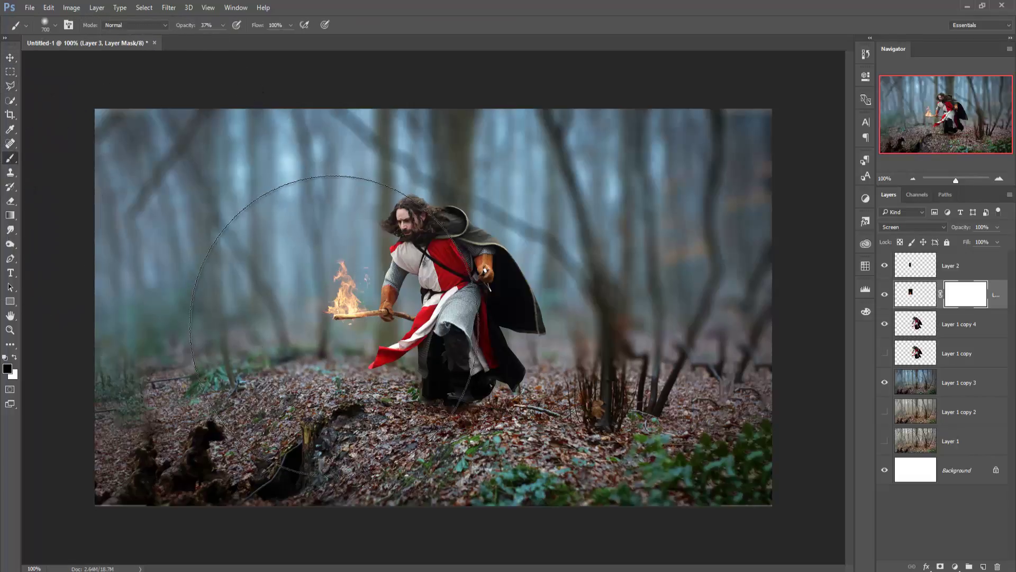
pyautogui.press('[')
pyautogui.press('[')
pyautogui.press('[')
pyautogui.press('[')
pyautogui.press('[')
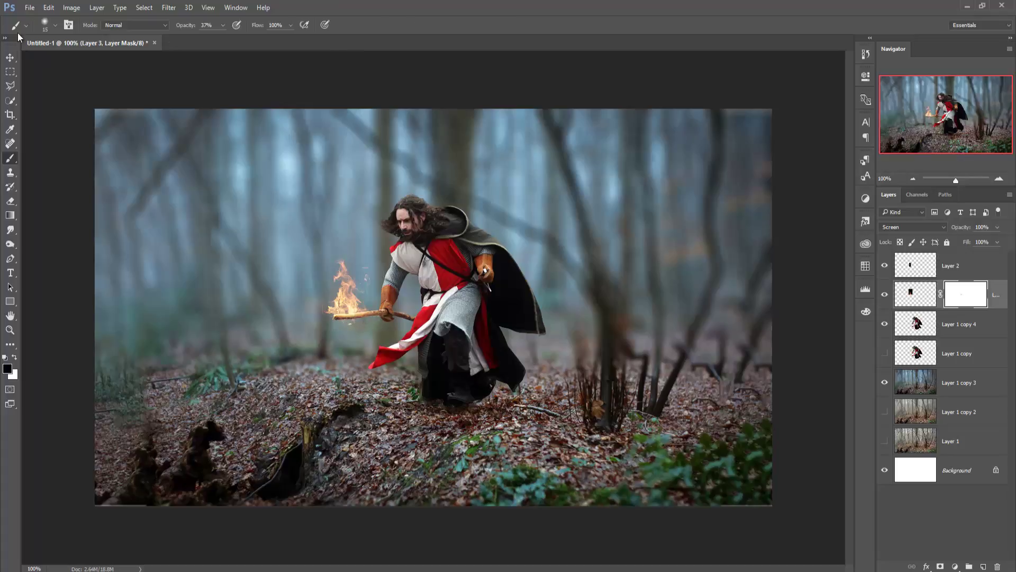
# Bring the glowing-coals photo into the composite as Layer 4, shrunk to a patch near the staff
pyautogui.press('v')
pyautogui.click(248, 43)
pyautogui.moveTo(249, 43)
pyautogui.mouseDown()
pyautogui.moveTo(252, 67)
pyautogui.moveTo(646, 149)
pyautogui.mouseUp()
pyautogui.moveTo(688, 297); pyautogui.dragTo(400, 296)
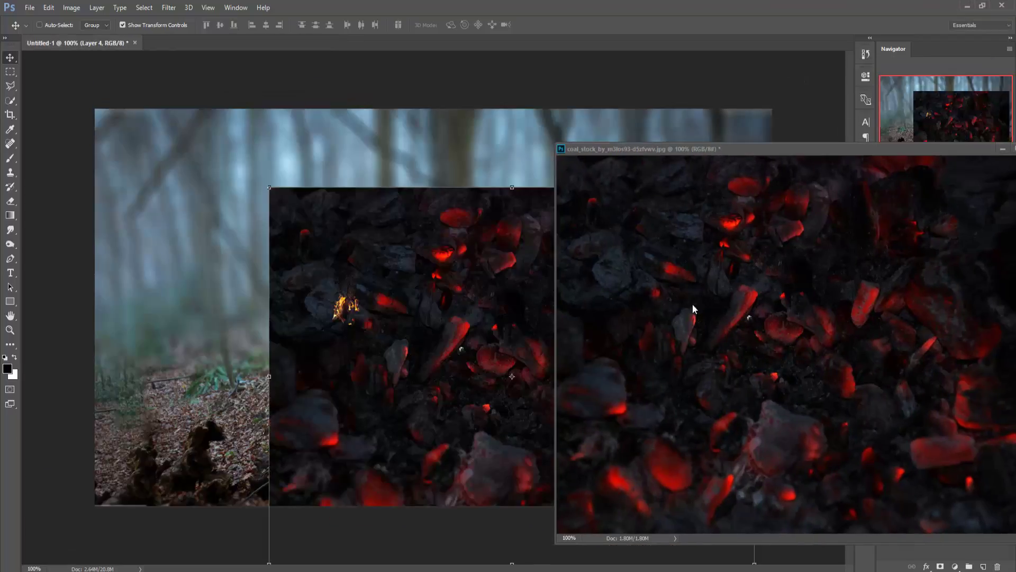
pyautogui.click(1002, 154)
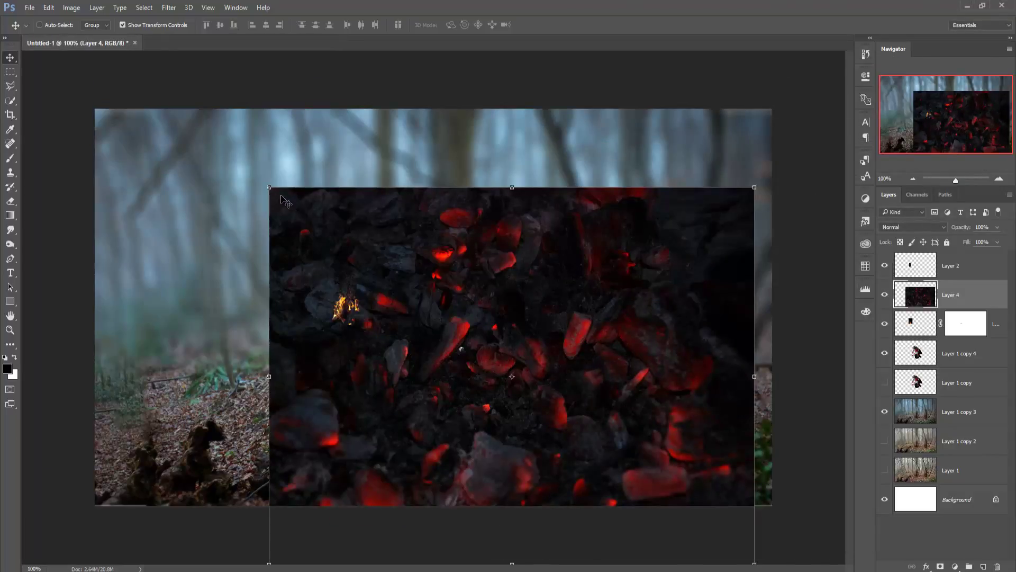
pyautogui.moveTo(270, 187)
pyautogui.mouseDown()
pyautogui.moveTo(488, 357)
pyautogui.moveTo(533, 365)
pyautogui.moveTo(372, 316)
pyautogui.mouseUp()
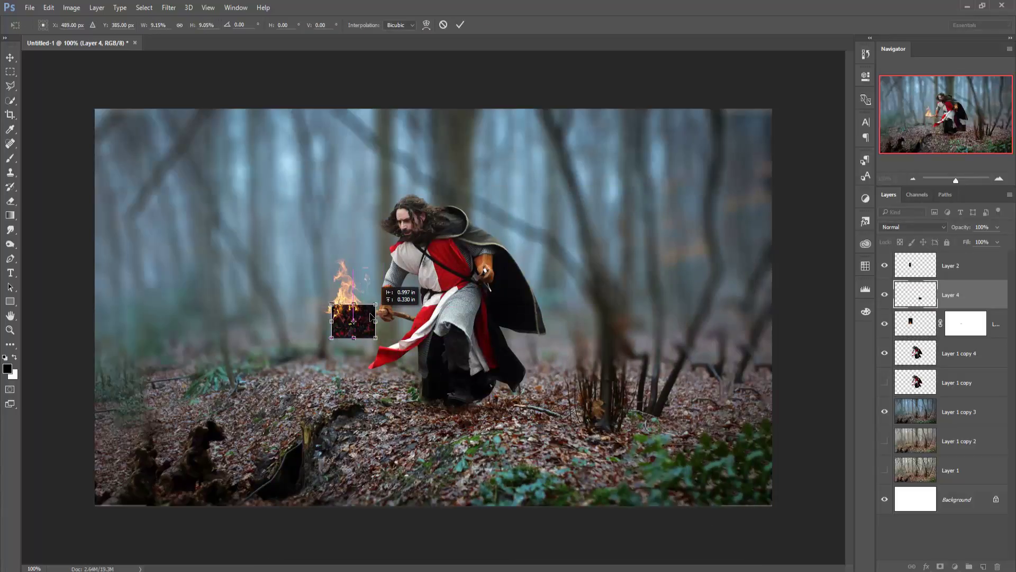
pyautogui.click(460, 25)
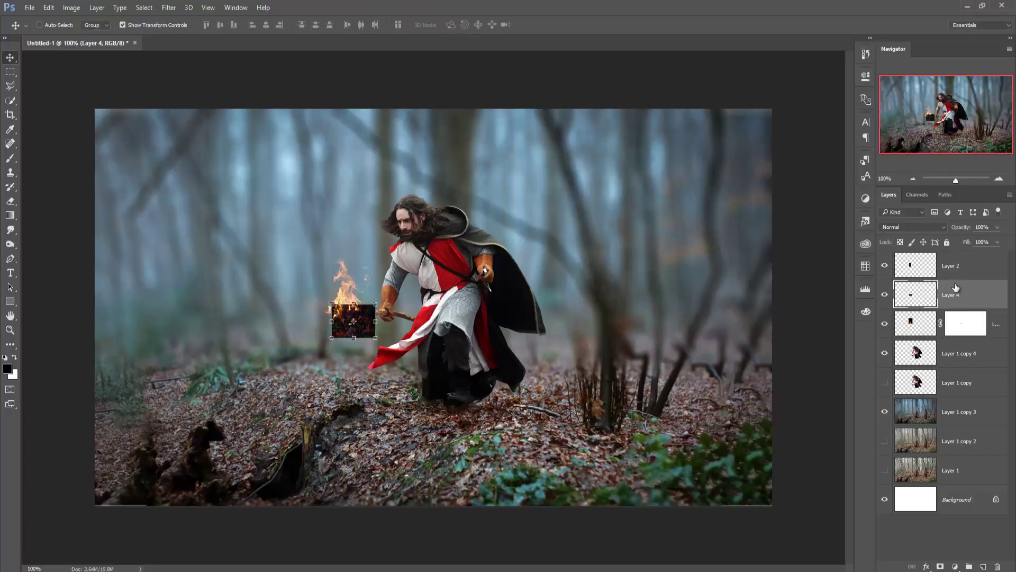
# Move Layer 4 down and clip it to the knight layer below
pyautogui.rightClick(961, 290)
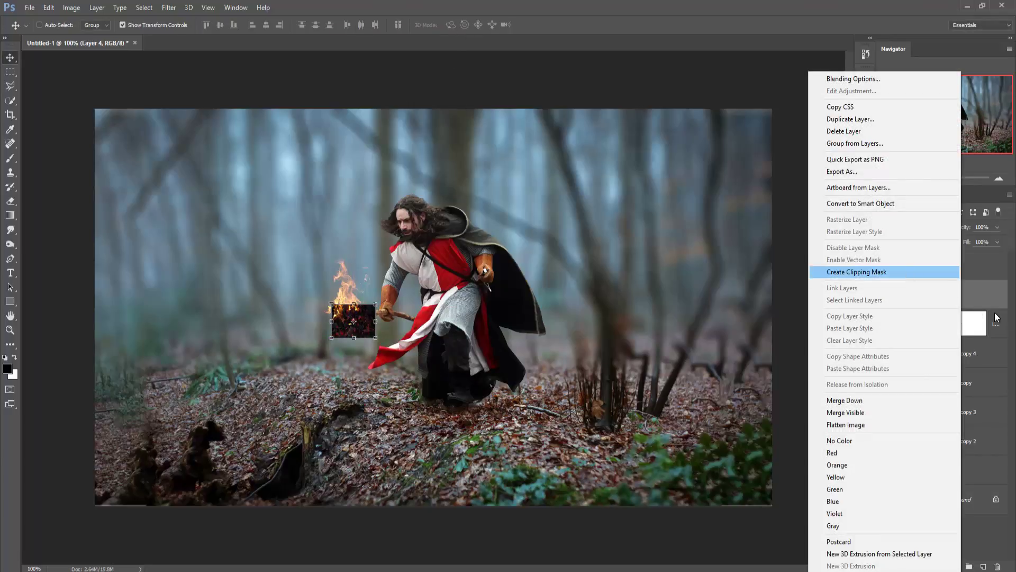
pyautogui.click(989, 298)
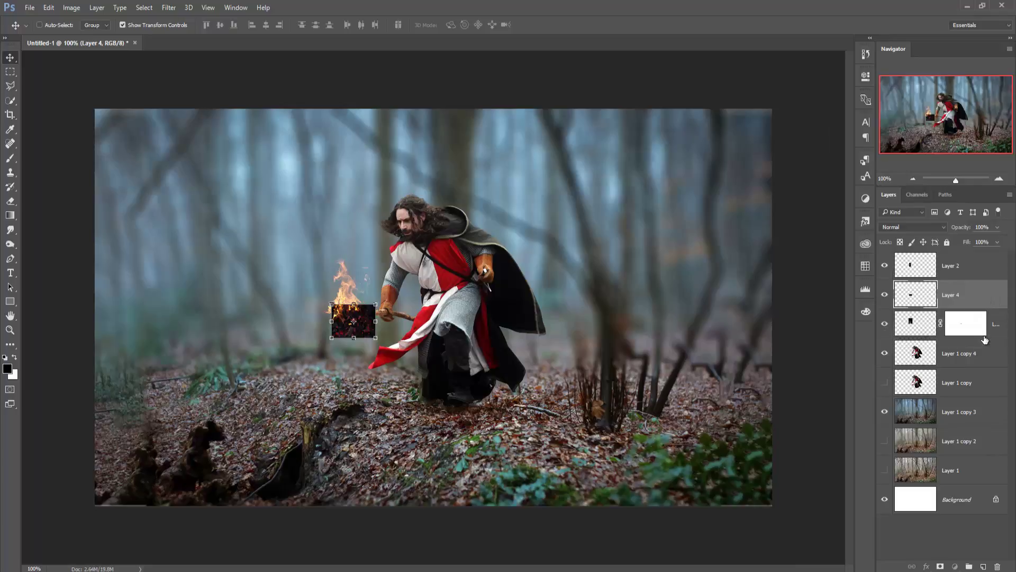
pyautogui.moveTo(979, 305); pyautogui.dragTo(968, 328)
pyautogui.rightClick(967, 327)
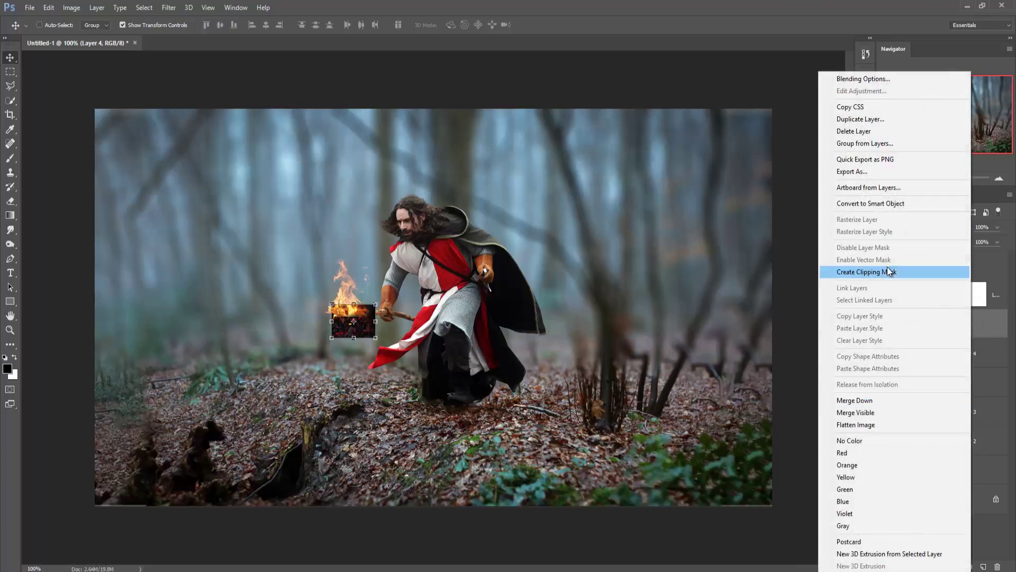
pyautogui.click(847, 272)
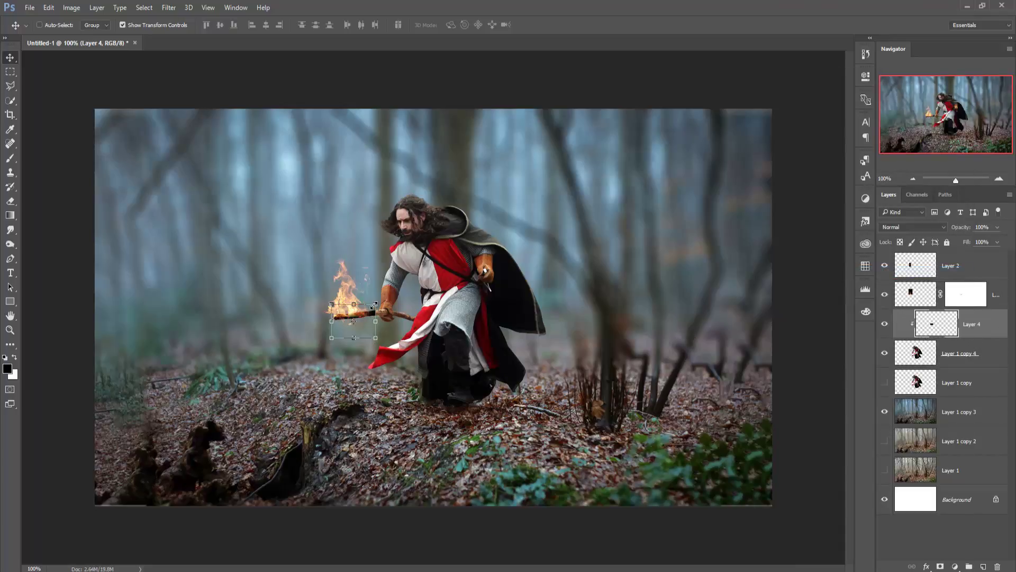
# Resize the coal texture to fit the staff head and add a layer mask
pyautogui.moveTo(376, 305); pyautogui.dragTo(361, 306)
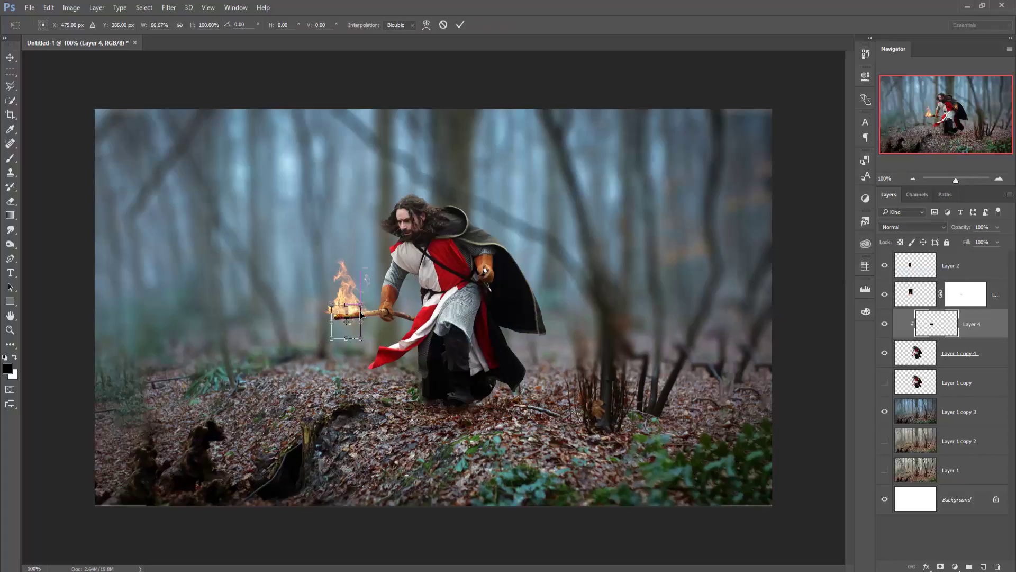
pyautogui.moveTo(358, 337)
pyautogui.mouseDown()
pyautogui.moveTo(361, 321)
pyautogui.moveTo(334, 312)
pyautogui.mouseUp()
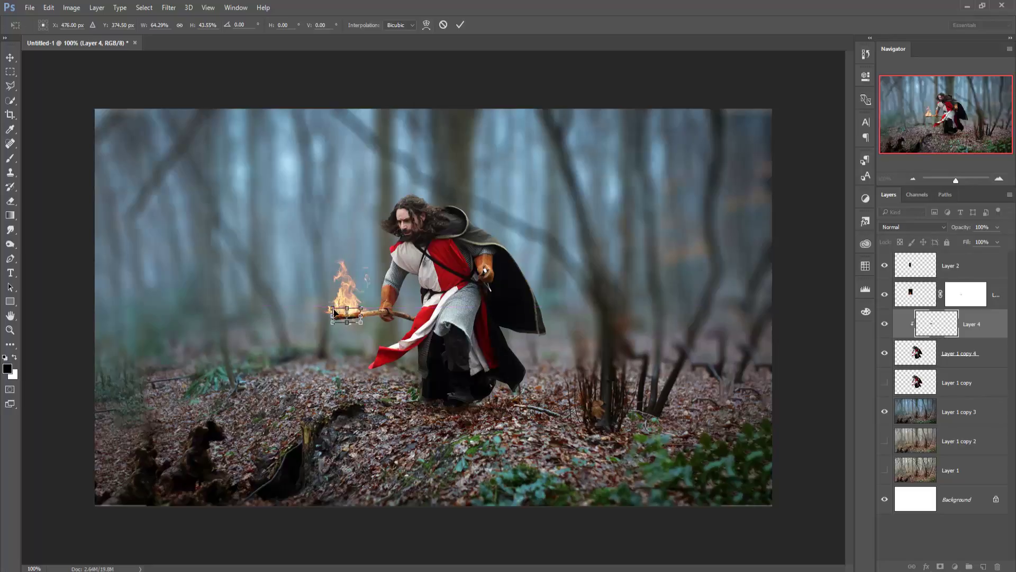
pyautogui.click(460, 25)
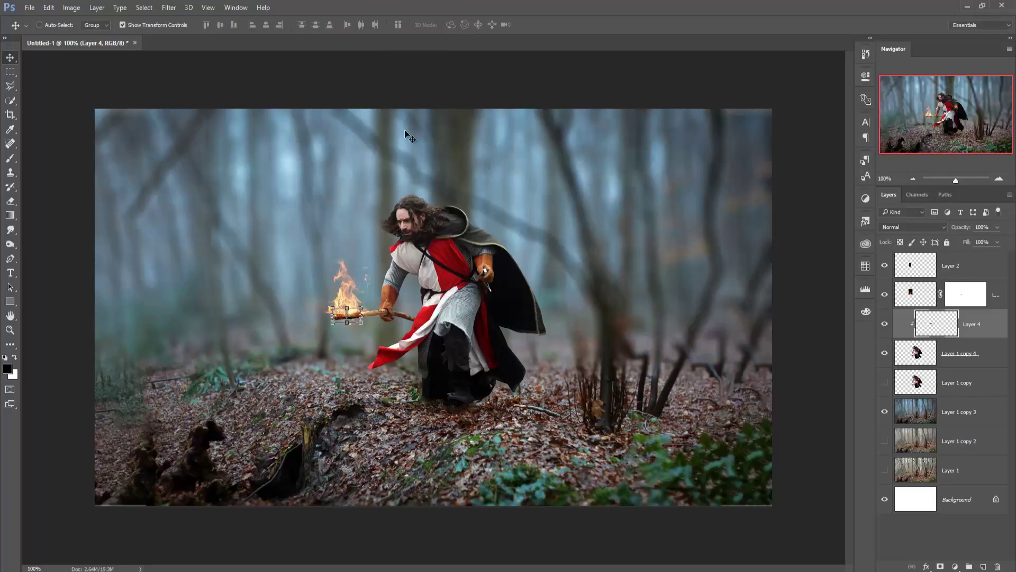
pyautogui.click(940, 566)
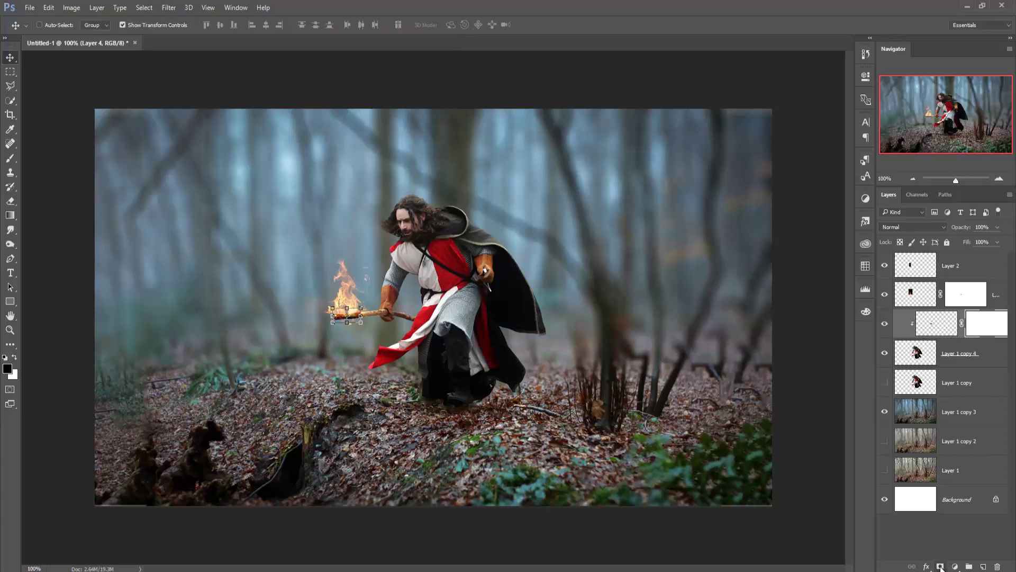
# Paint black on Layer 4's mask to soften its edges, then select Layer 1 copy 3
pyautogui.click(10, 158)
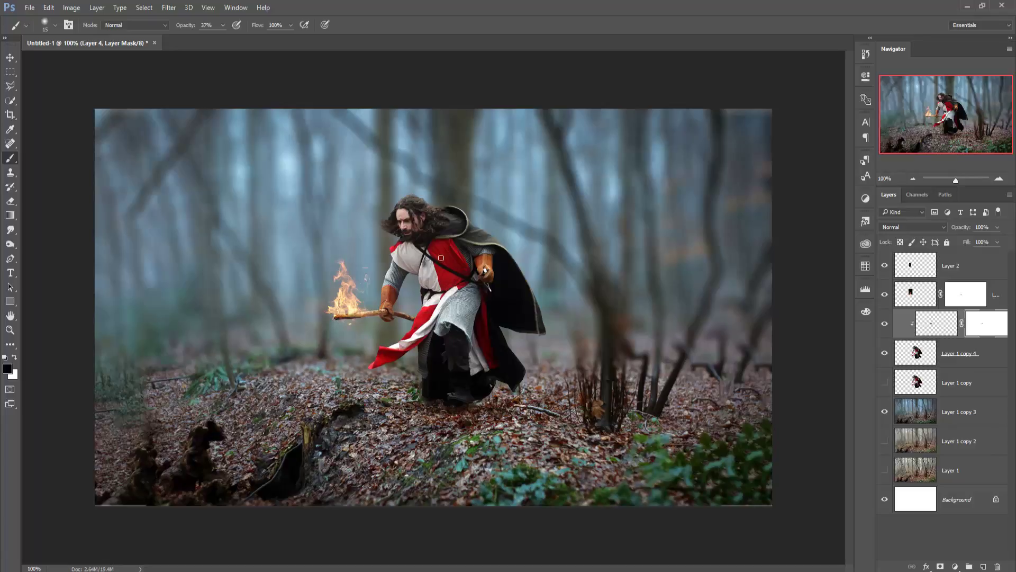
pyautogui.click(11, 58)
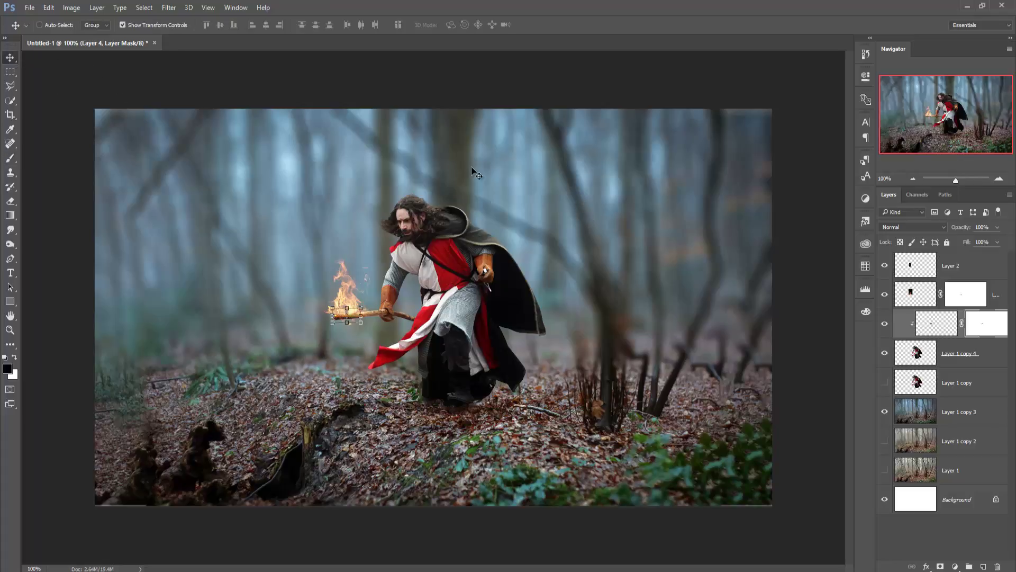
pyautogui.click(950, 271)
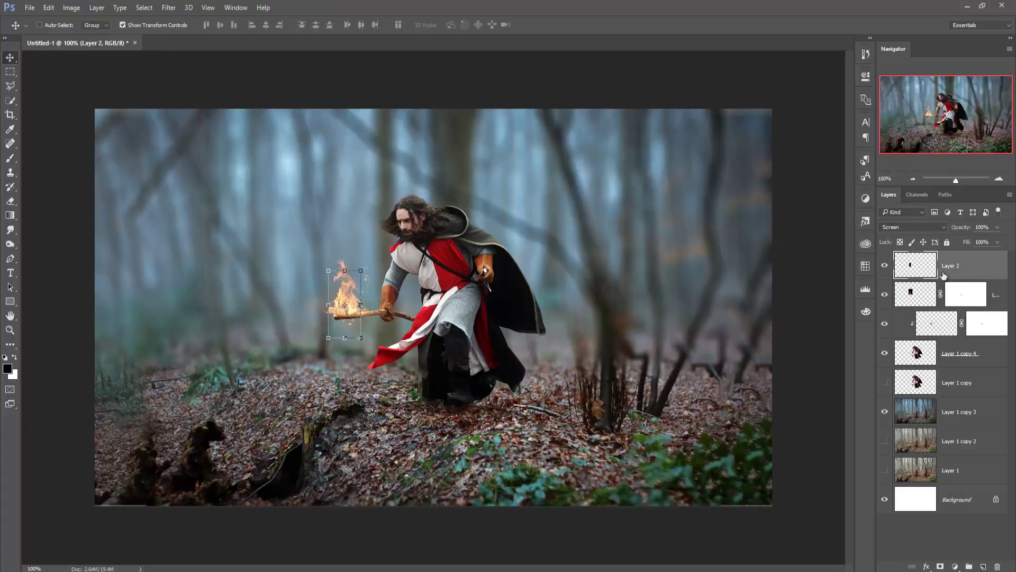
pyautogui.click(958, 412)
pyautogui.click(168, 8)
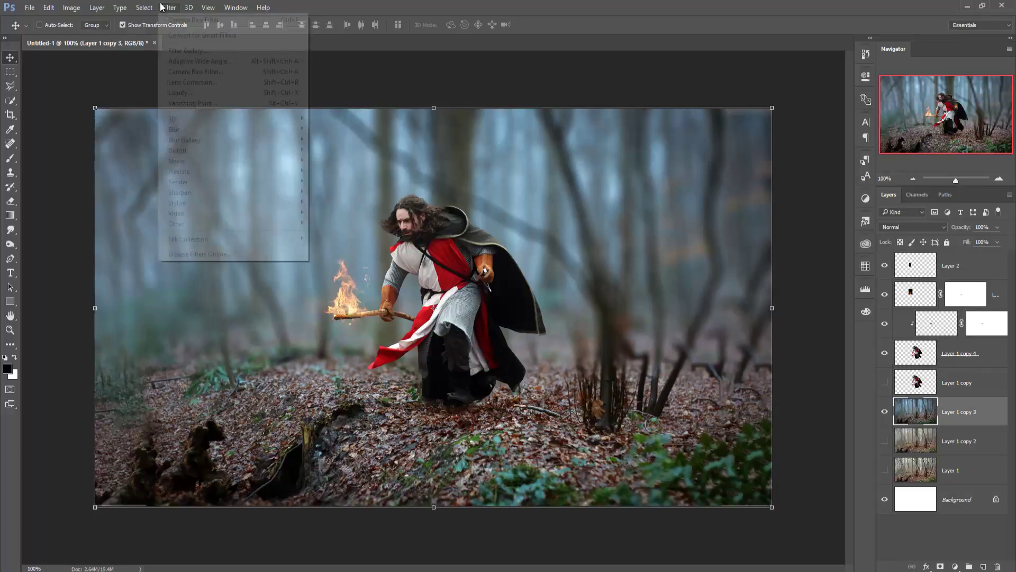
# In the Camera Raw Filter, set Exposure to -0.70 and Clarity to about -46
pyautogui.click(177, 72)
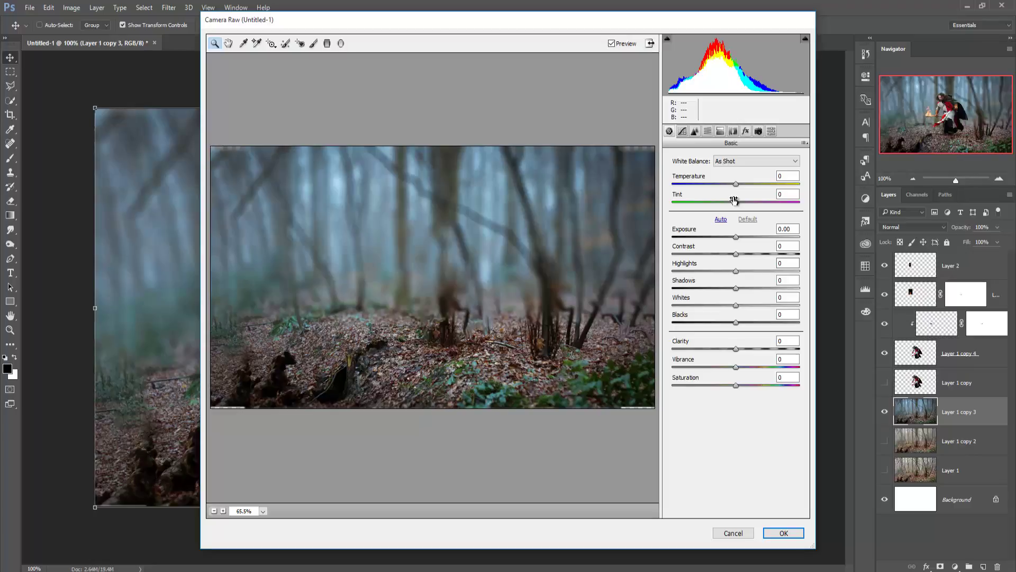
pyautogui.moveTo(735, 237); pyautogui.dragTo(727, 236)
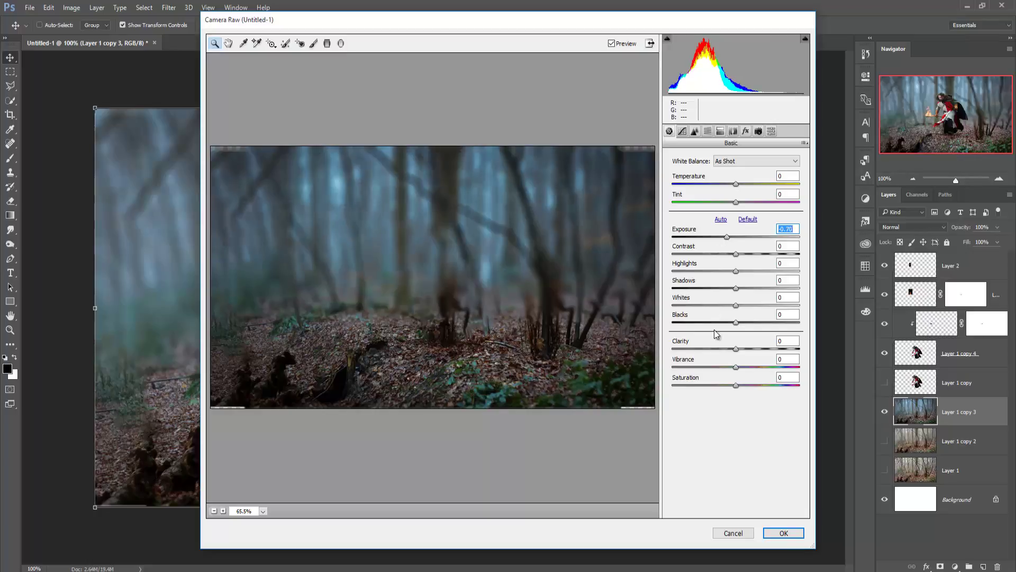
pyautogui.moveTo(736, 348)
pyautogui.mouseDown()
pyautogui.moveTo(705, 348)
pyautogui.moveTo(734, 345)
pyautogui.mouseUp()
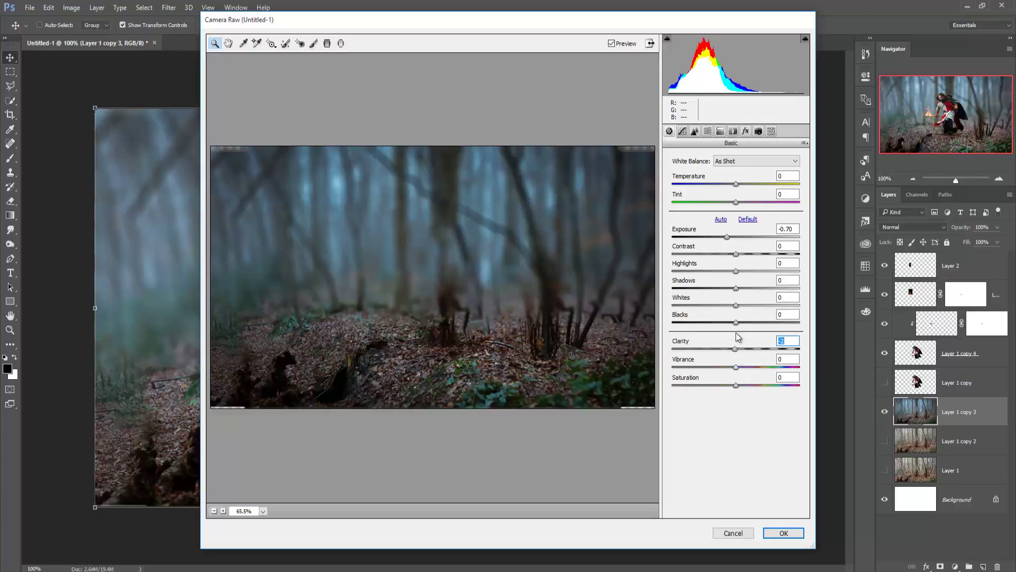
# Add a -25 Color Priority post-crop vignette and apply the Camera Raw grade
pyautogui.click(721, 131)
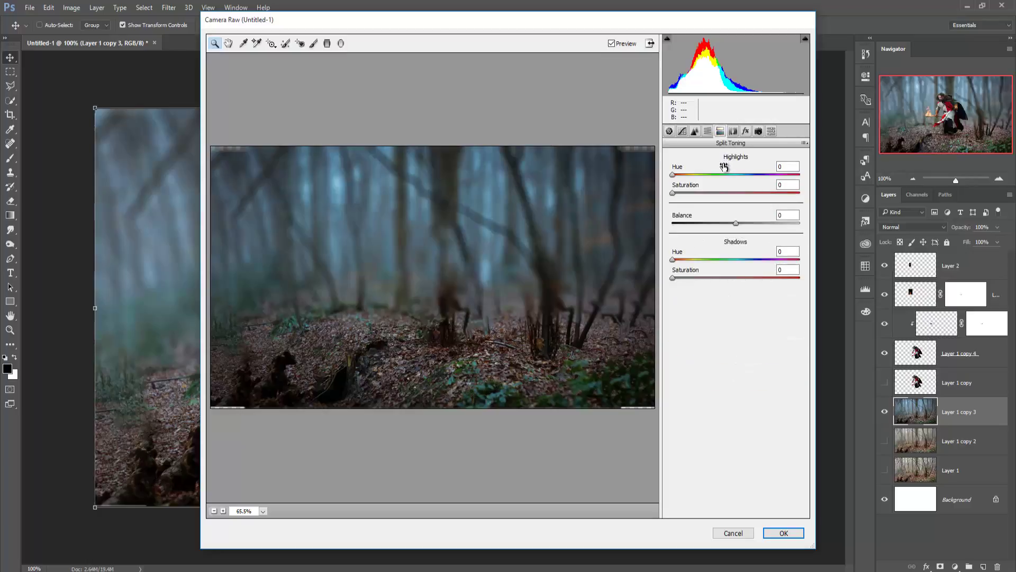
pyautogui.click(747, 132)
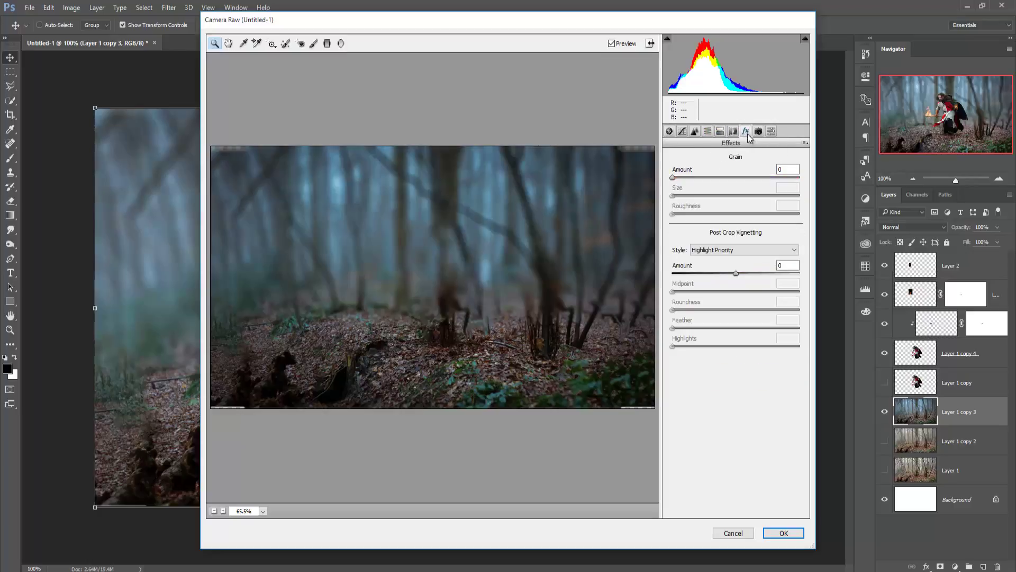
pyautogui.click(740, 253)
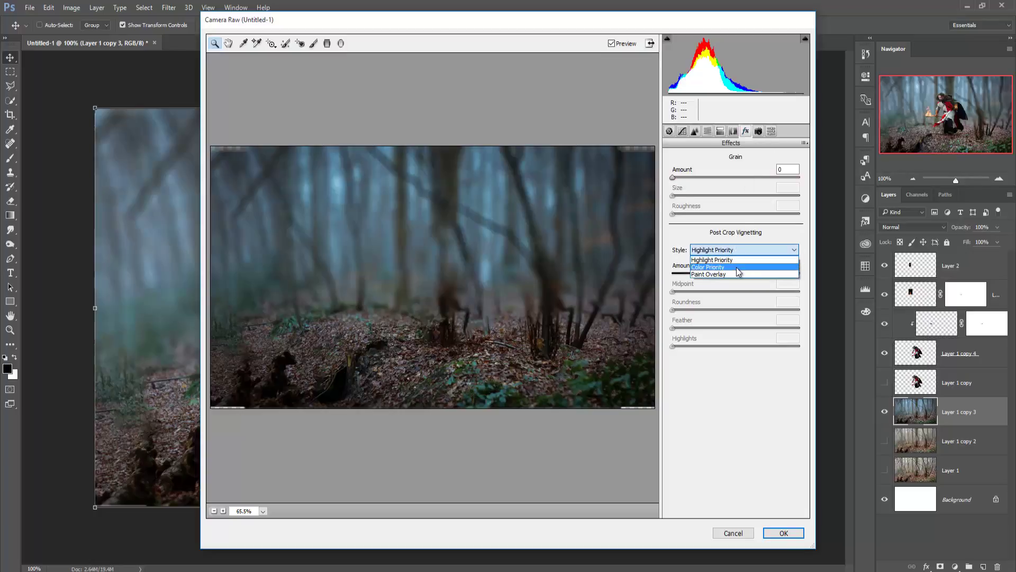
pyautogui.click(737, 268)
pyautogui.moveTo(737, 273); pyautogui.dragTo(723, 273)
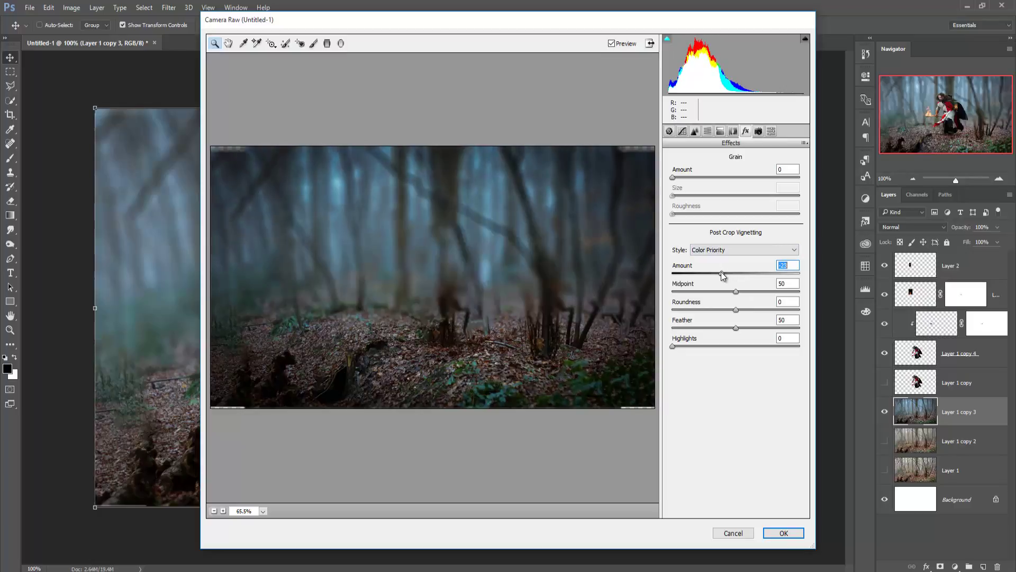
pyautogui.click(781, 533)
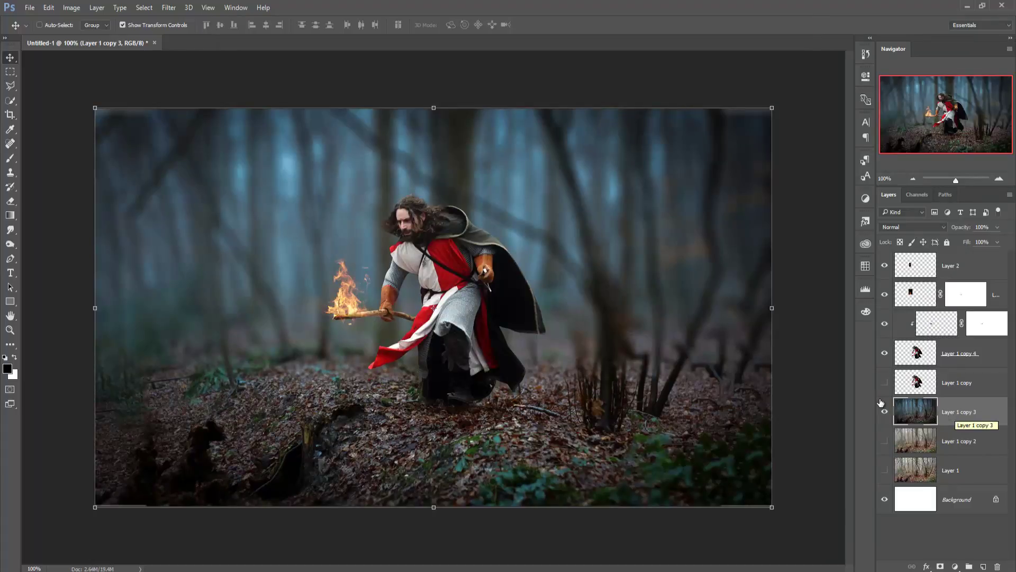
# Add new empty Layer 5 and set the Brush to 100% opacity
pyautogui.click(981, 567)
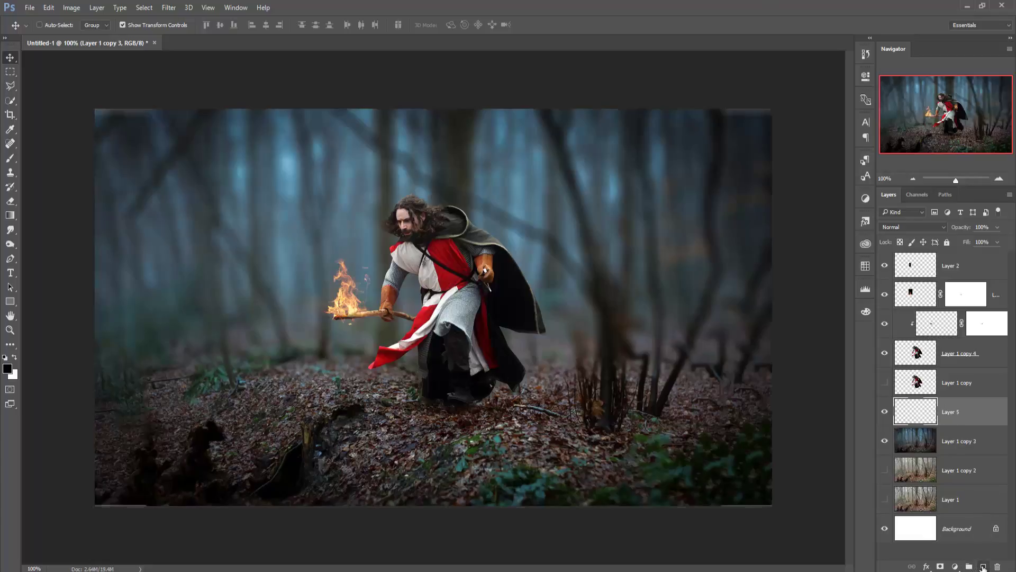
pyautogui.click(10, 158)
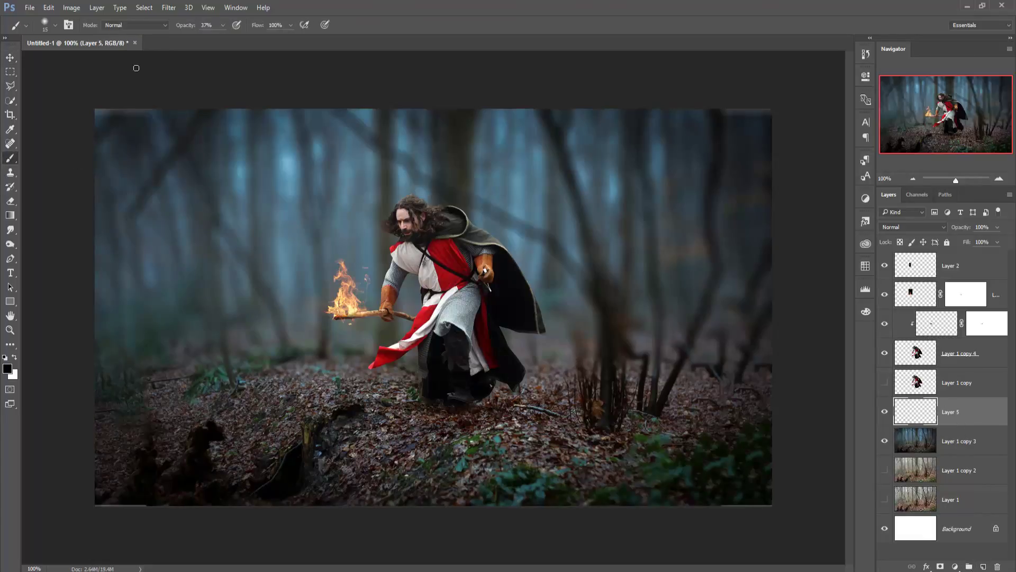
pyautogui.click(223, 25)
pyautogui.moveTo(221, 39); pyautogui.dragTo(308, 59)
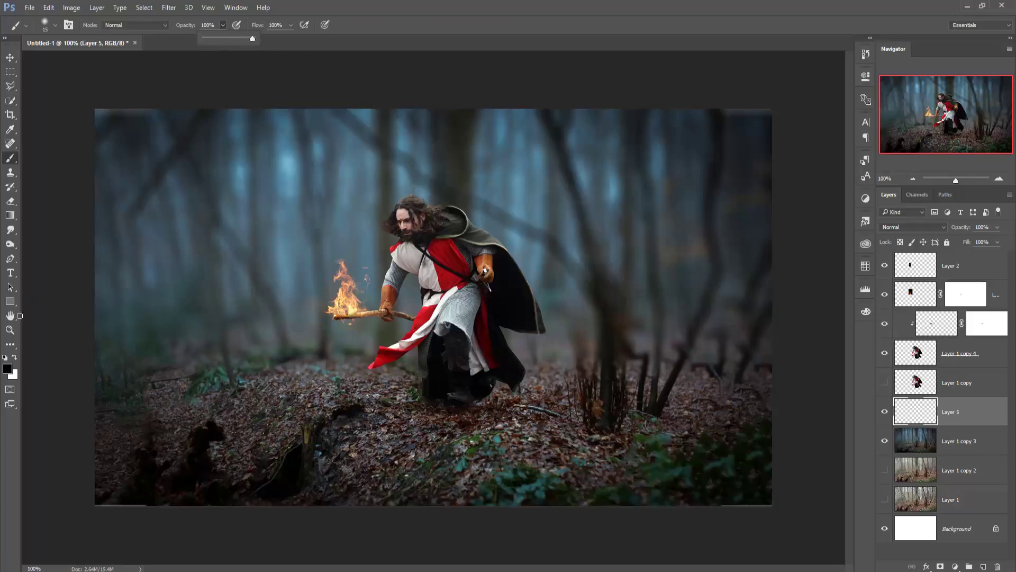
# Set the paint colour to a saturated orange ff8b03, starting from the flame's yellow
pyautogui.click(7, 368)
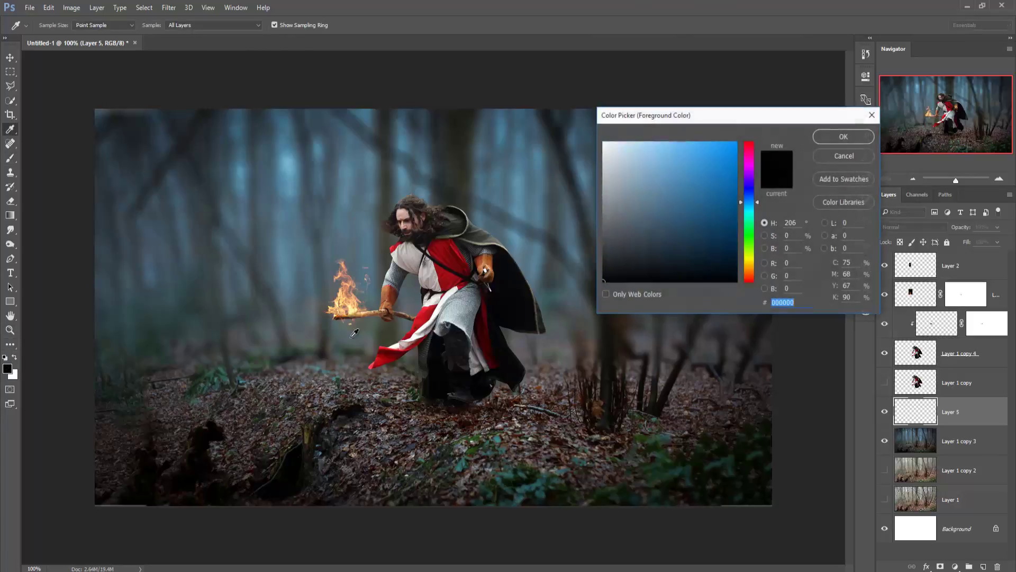
pyautogui.click(358, 300)
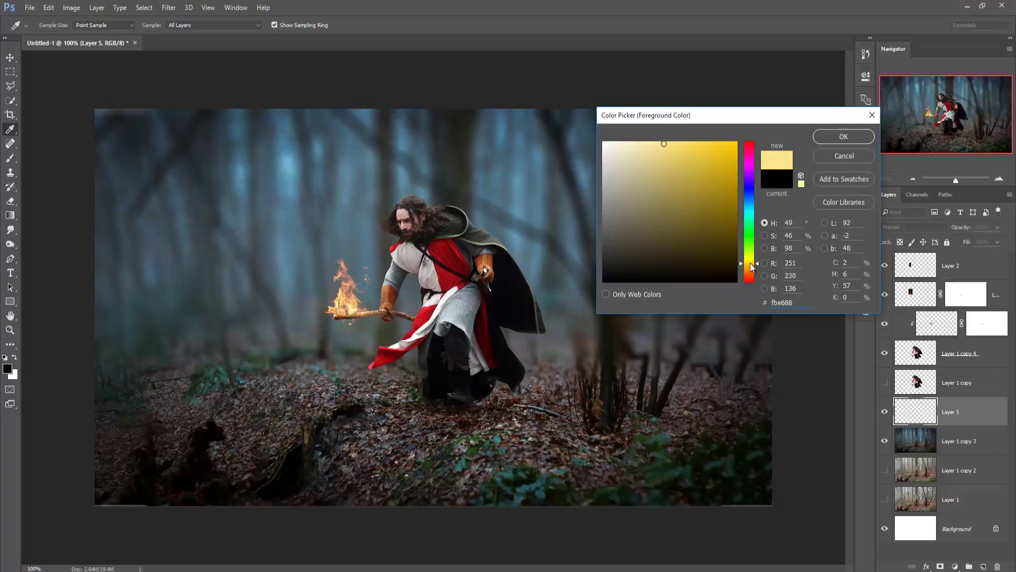
pyautogui.moveTo(752, 269); pyautogui.dragTo(752, 267)
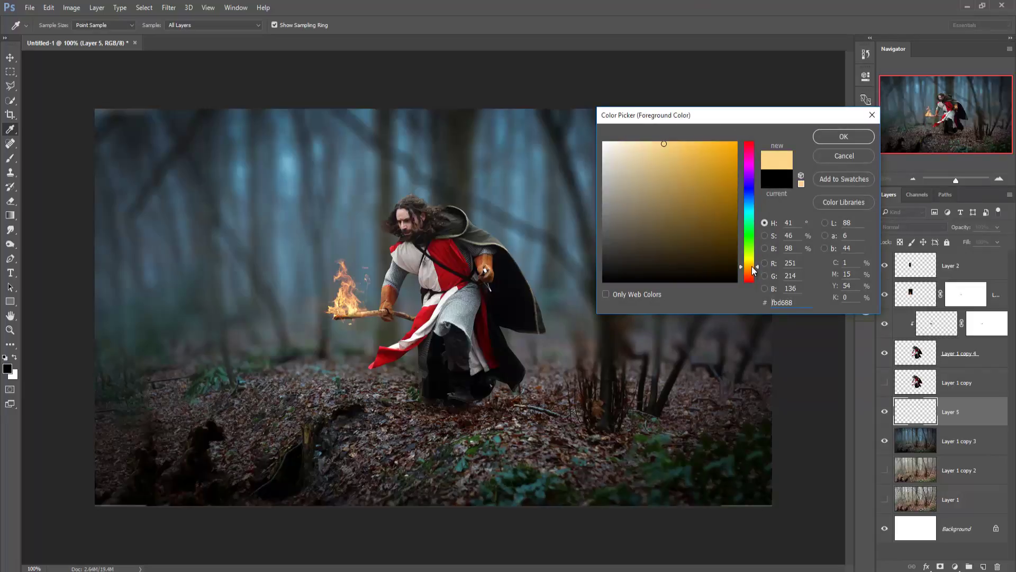
pyautogui.click(736, 142)
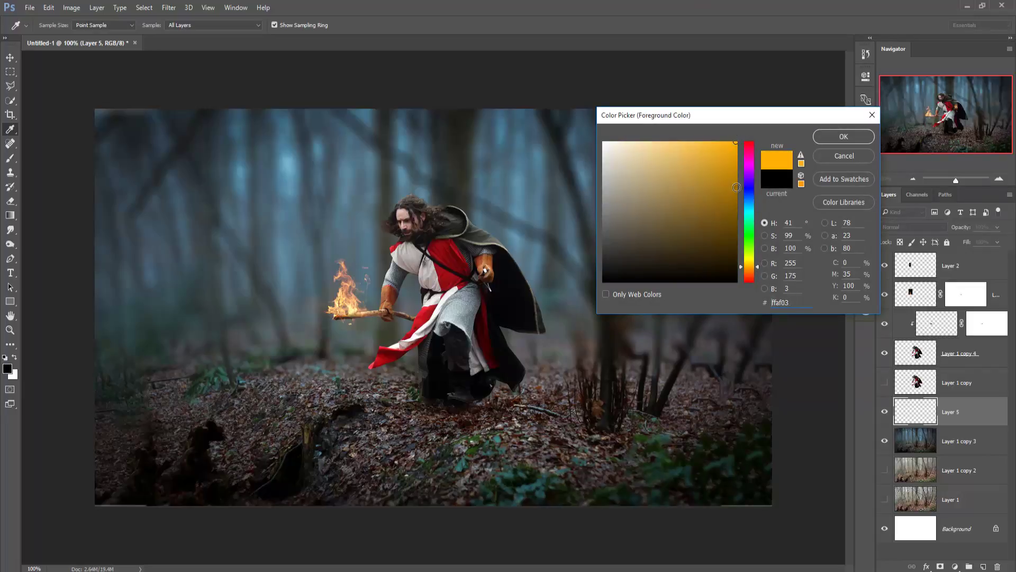
pyautogui.moveTo(750, 269); pyautogui.dragTo(753, 270)
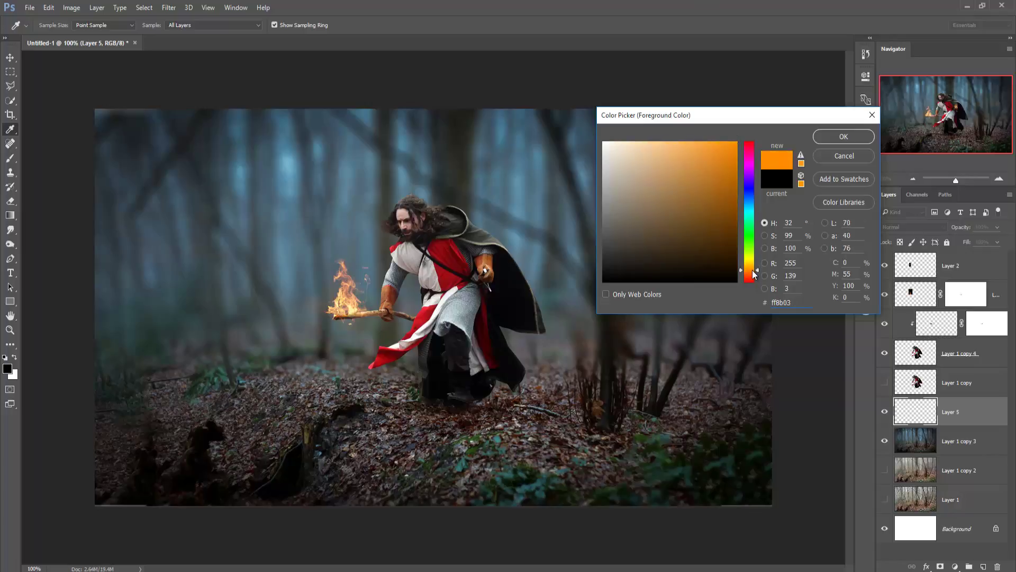
pyautogui.click(832, 138)
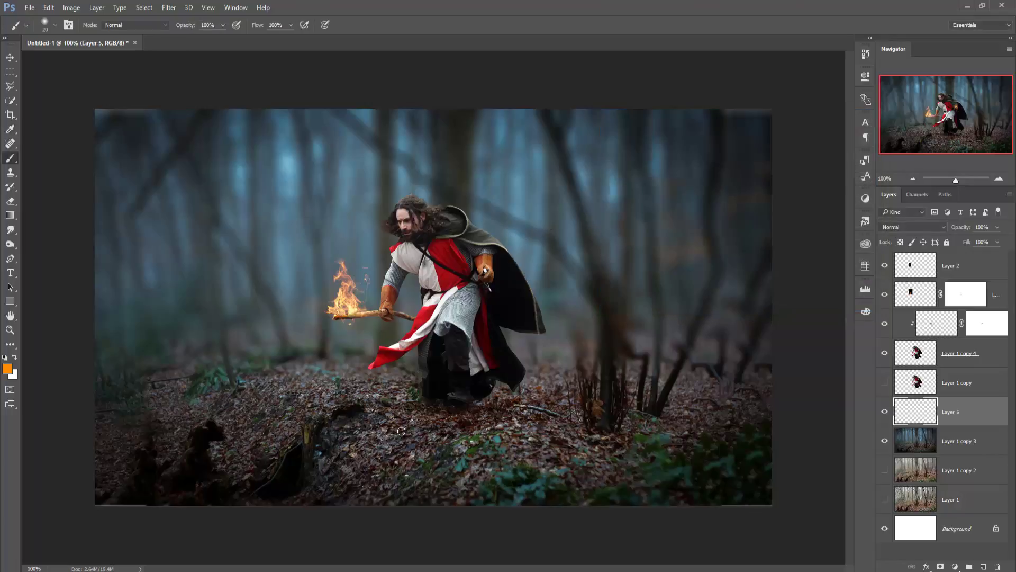
# Enlarge the brush to about 500 px and dab one orange glow below the knight
pyautogui.press(']')
pyautogui.press(']')
pyautogui.press(']')
pyautogui.press(']')
pyautogui.press(']')
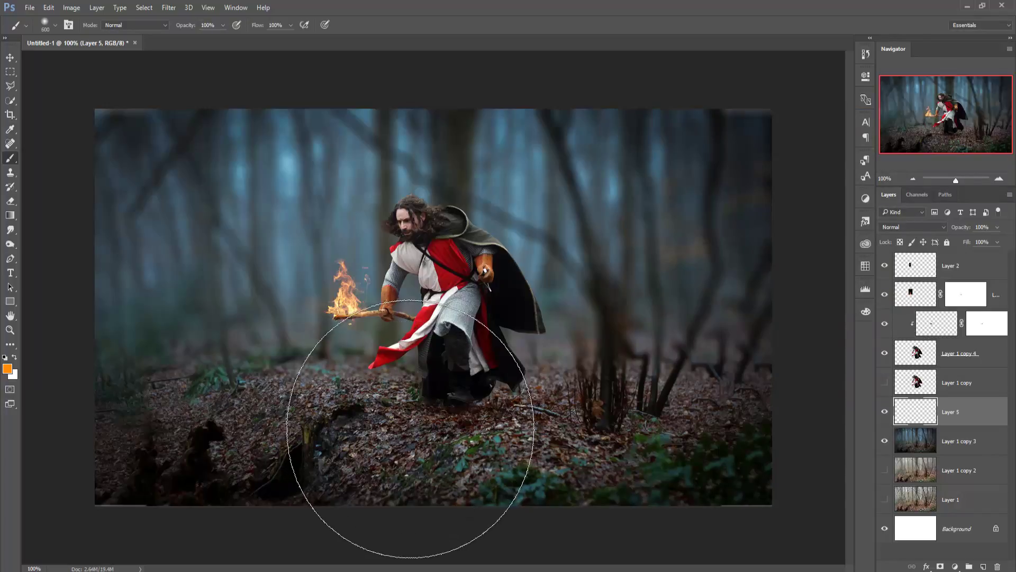
pyautogui.press(']')
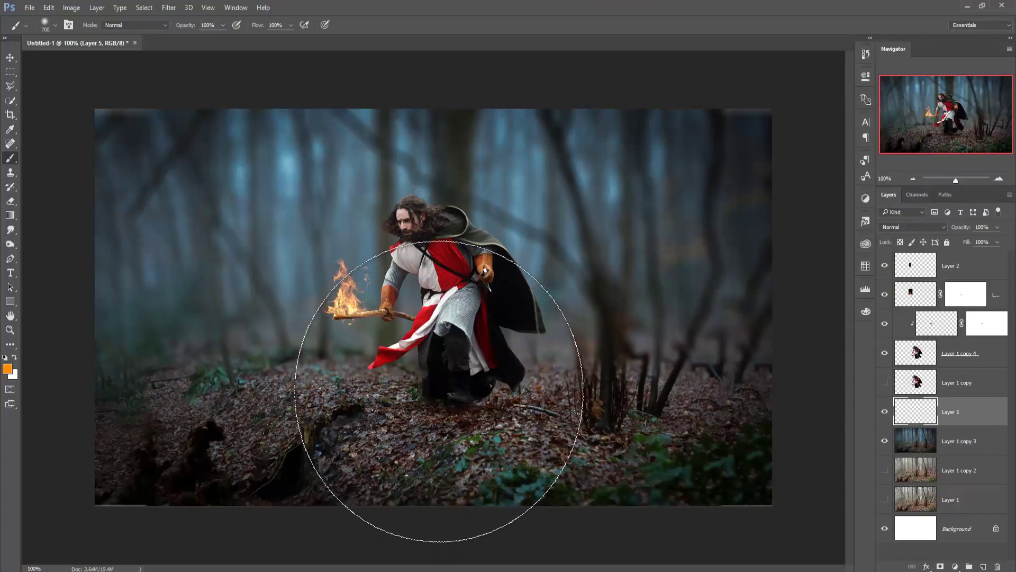
pyautogui.press('[')
pyautogui.press('[')
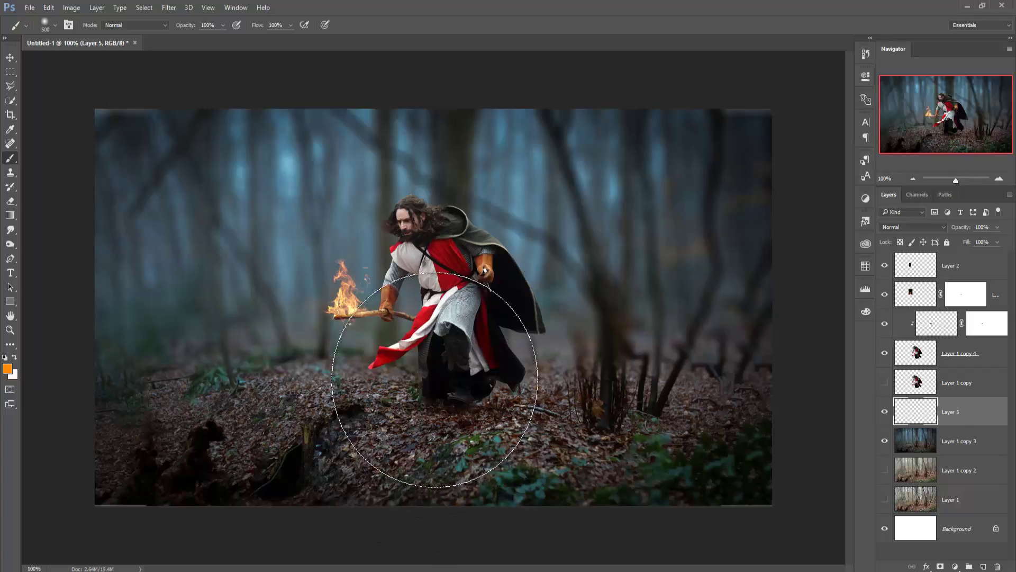
pyautogui.click(432, 381)
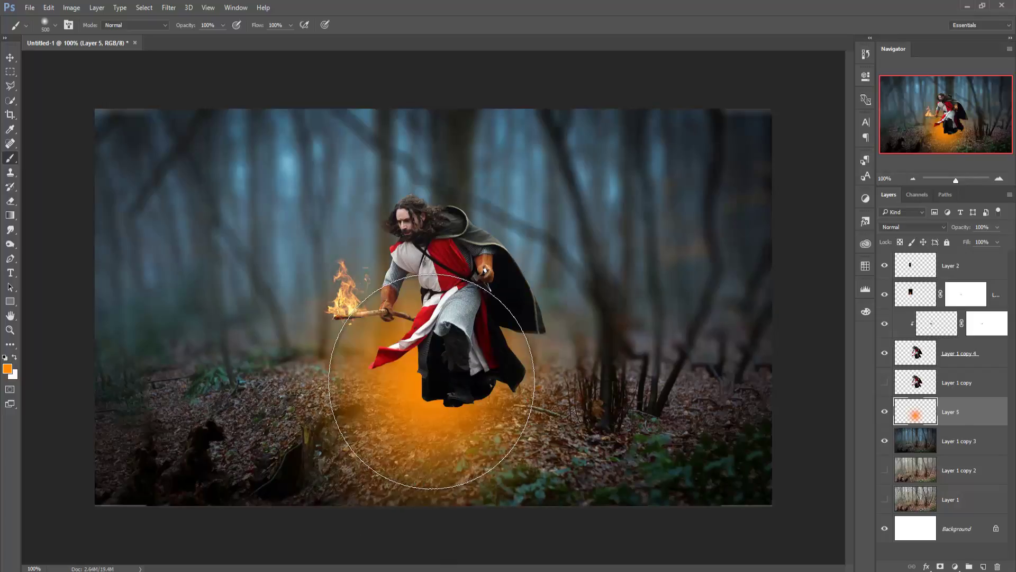
# Move the orange glow down-left and Free Transform it into a wide, flatter patch
pyautogui.click(10, 57)
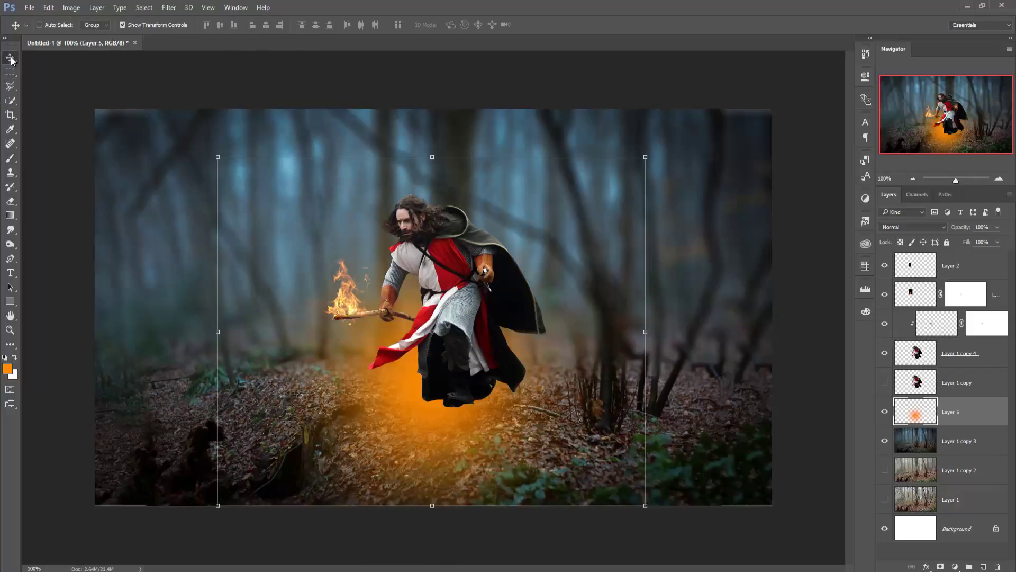
pyautogui.moveTo(443, 286); pyautogui.dragTo(408, 357)
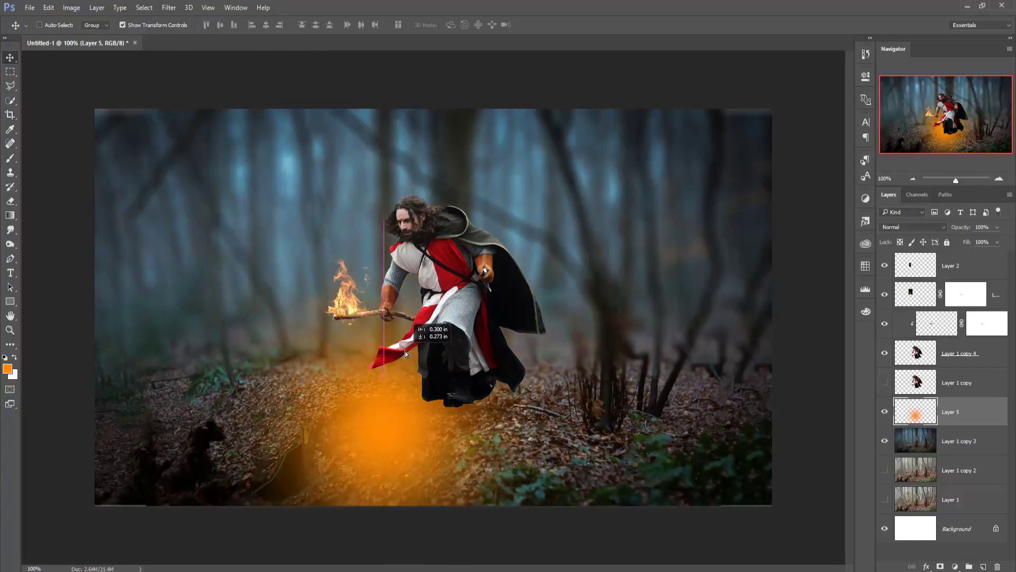
pyautogui.click(598, 377)
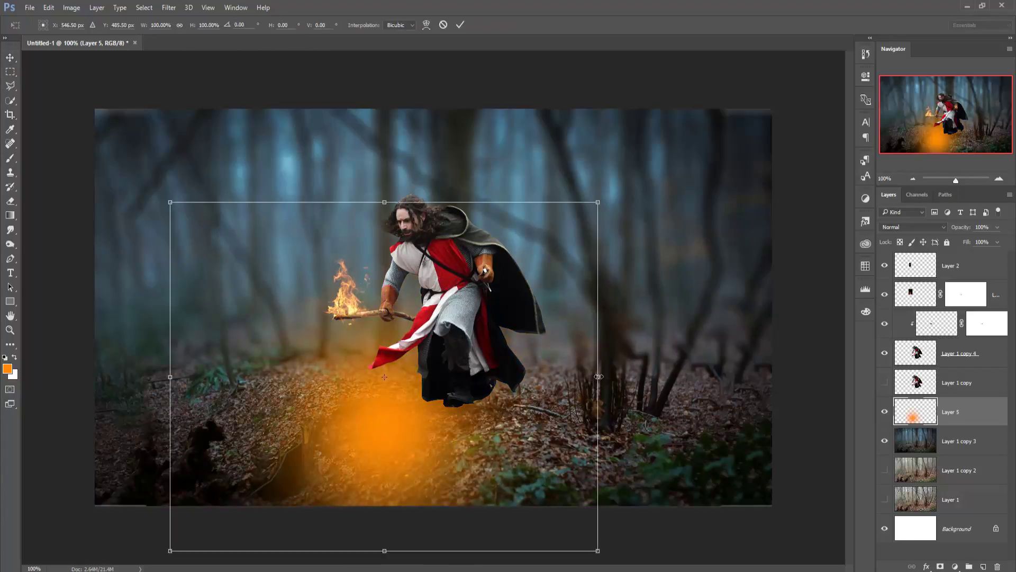
pyautogui.moveTo(598, 377); pyautogui.dragTo(616, 377)
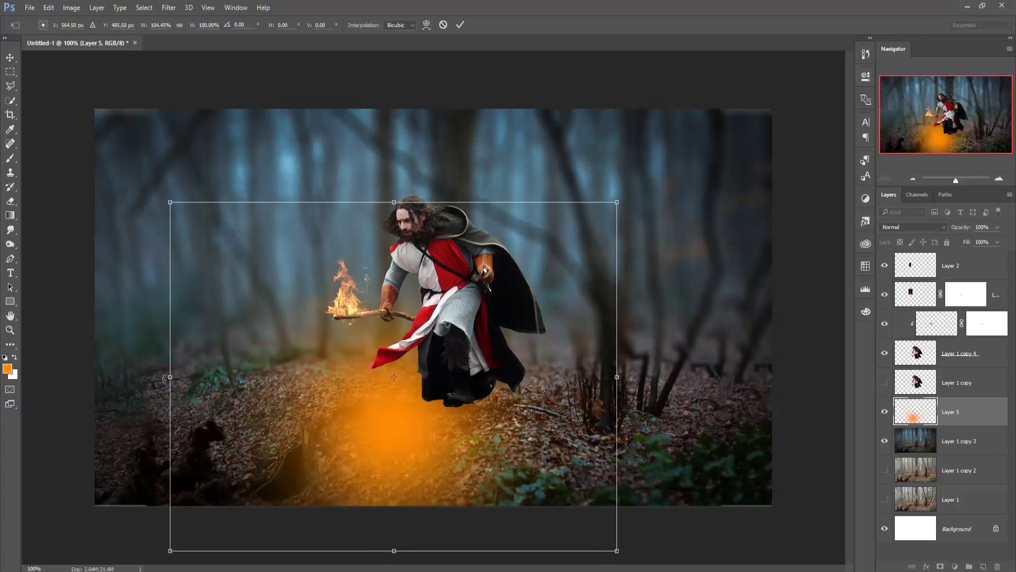
pyautogui.moveTo(170, 377); pyautogui.dragTo(87, 377)
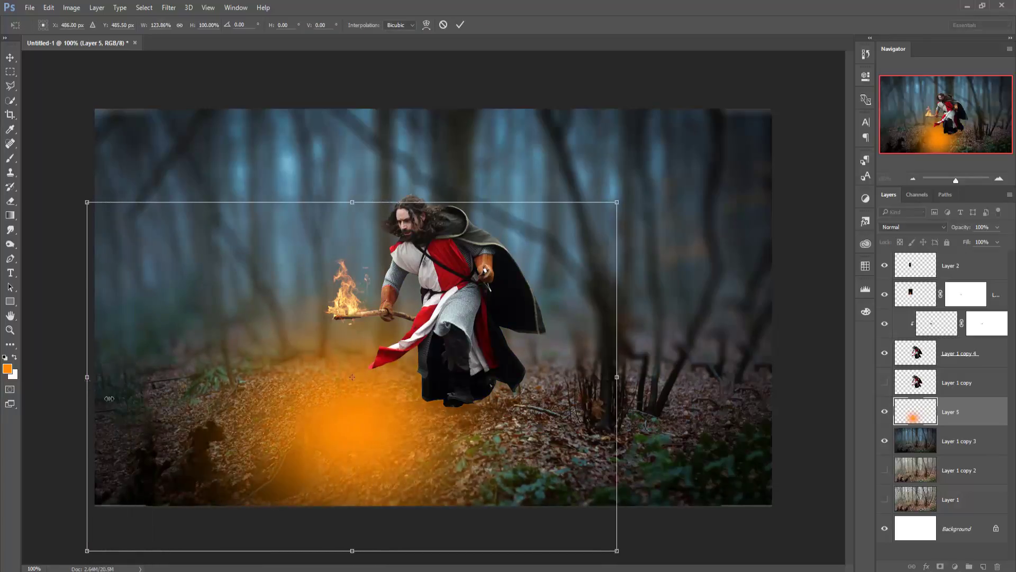
pyautogui.moveTo(361, 519); pyautogui.dragTo(362, 515)
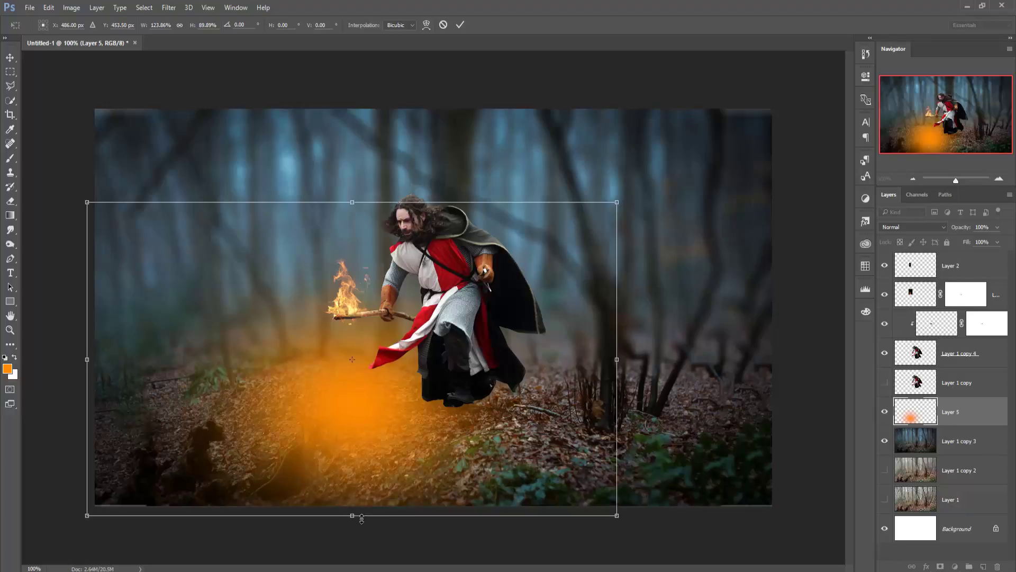
pyautogui.moveTo(356, 202); pyautogui.dragTo(353, 221)
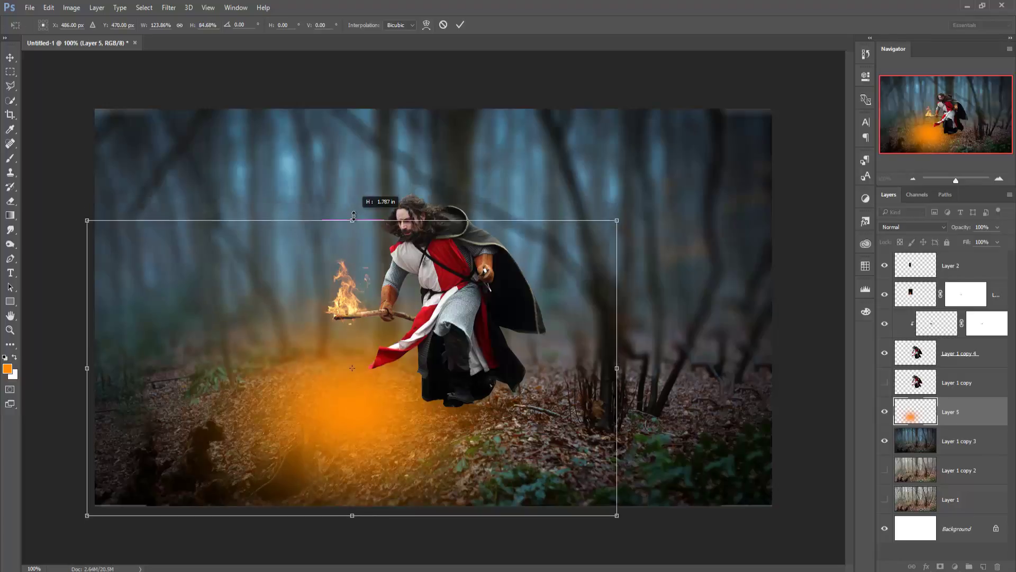
pyautogui.moveTo(618, 369); pyautogui.dragTo(622, 369)
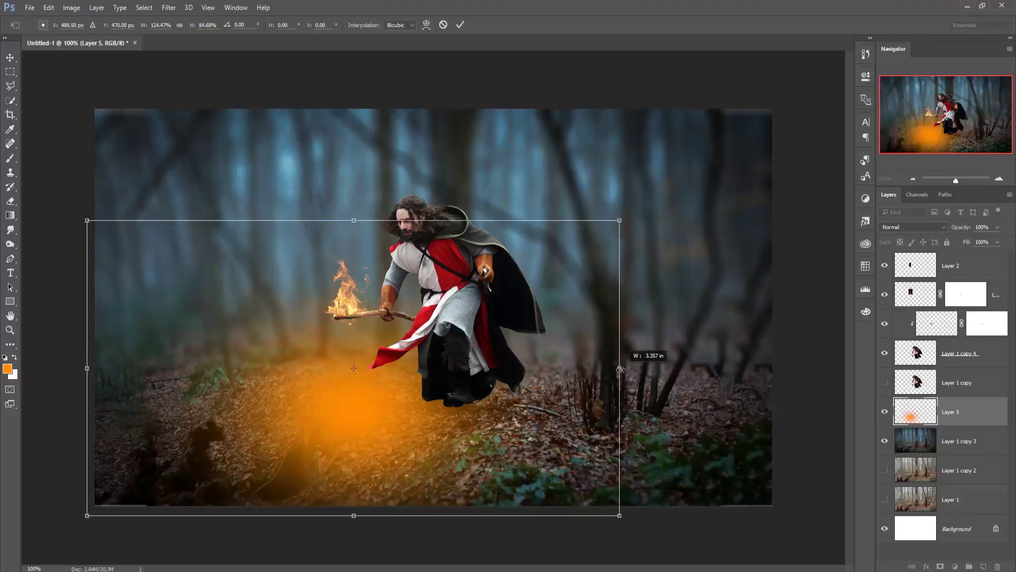
pyautogui.click(460, 25)
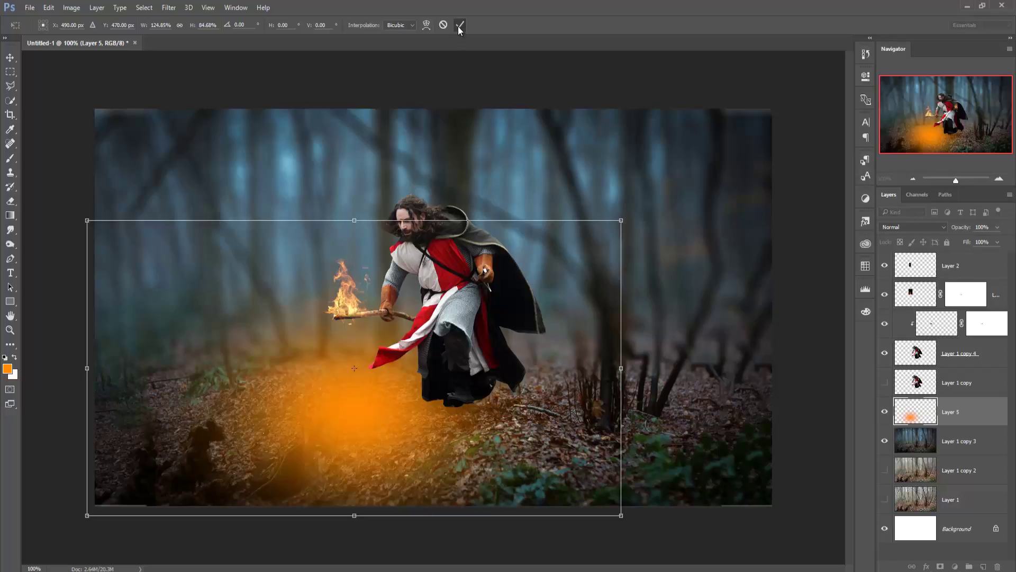
pyautogui.click(907, 227)
# Set Layer 5 to Overlay and transform the glow slightly wider and flatter
pyautogui.click(892, 336)
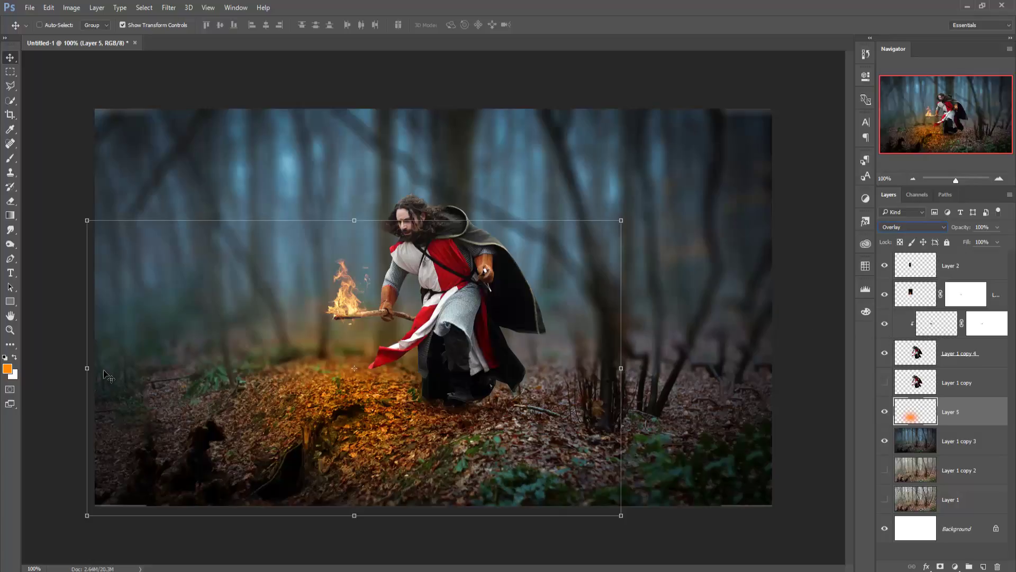
pyautogui.moveTo(87, 368); pyautogui.dragTo(36, 368)
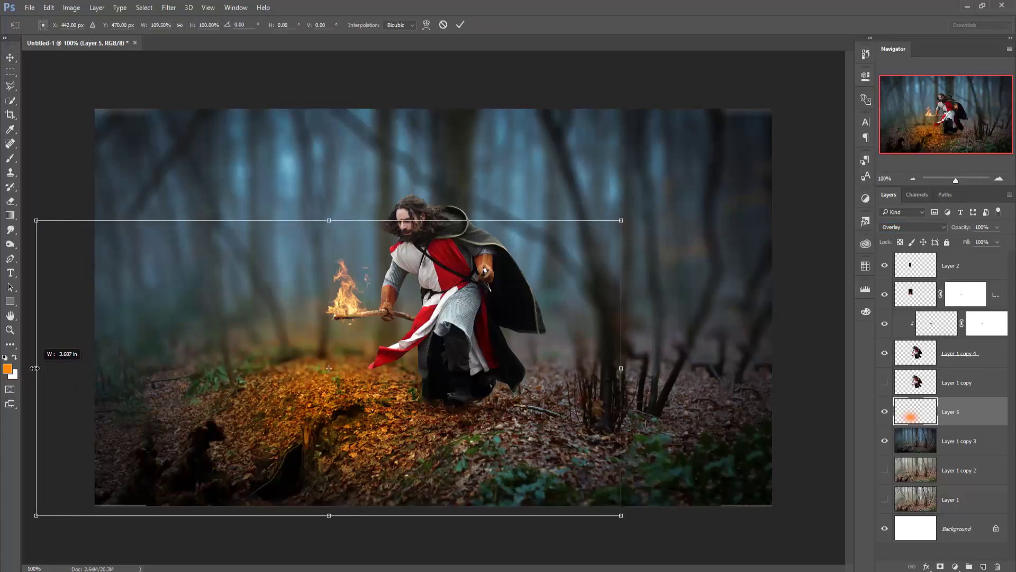
pyautogui.moveTo(624, 369); pyautogui.dragTo(635, 368)
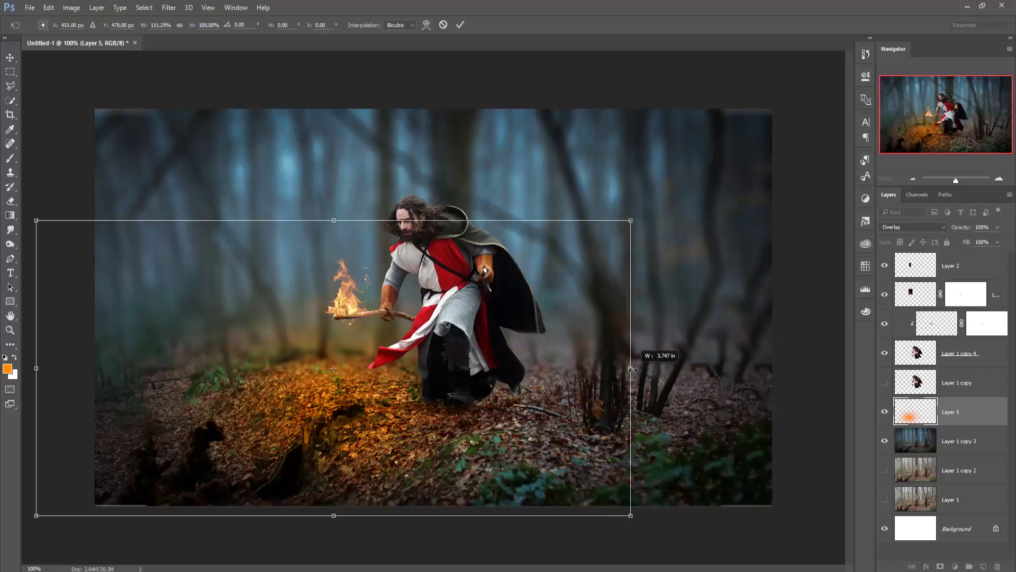
pyautogui.moveTo(332, 221); pyautogui.dragTo(334, 239)
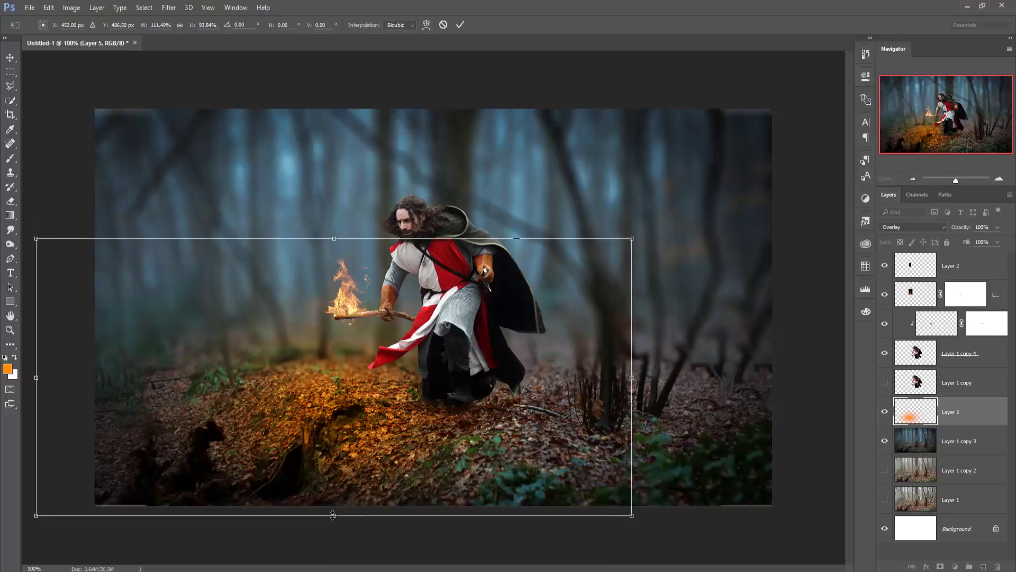
pyautogui.moveTo(333, 514); pyautogui.dragTo(333, 507)
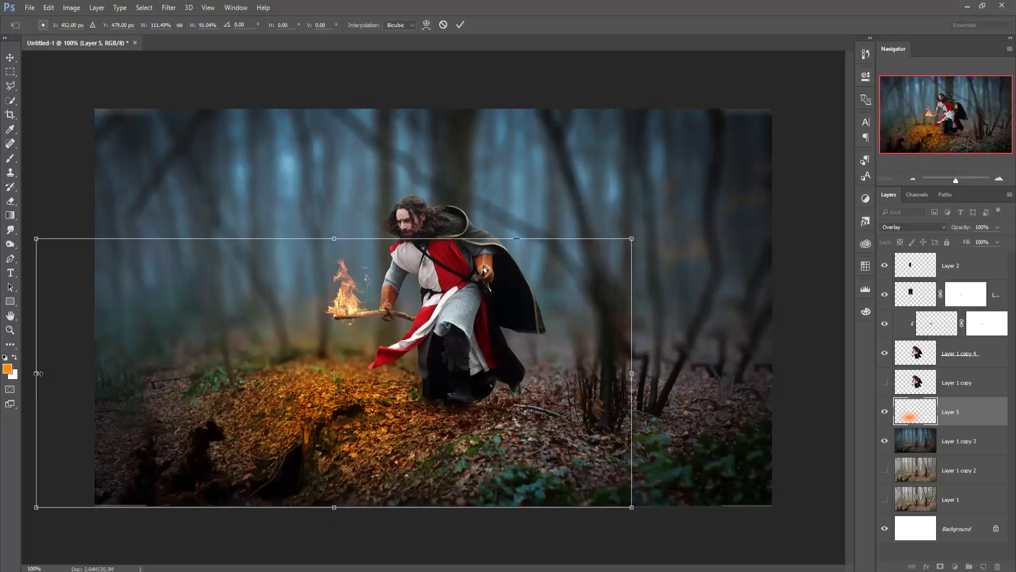
pyautogui.moveTo(39, 373); pyautogui.dragTo(31, 373)
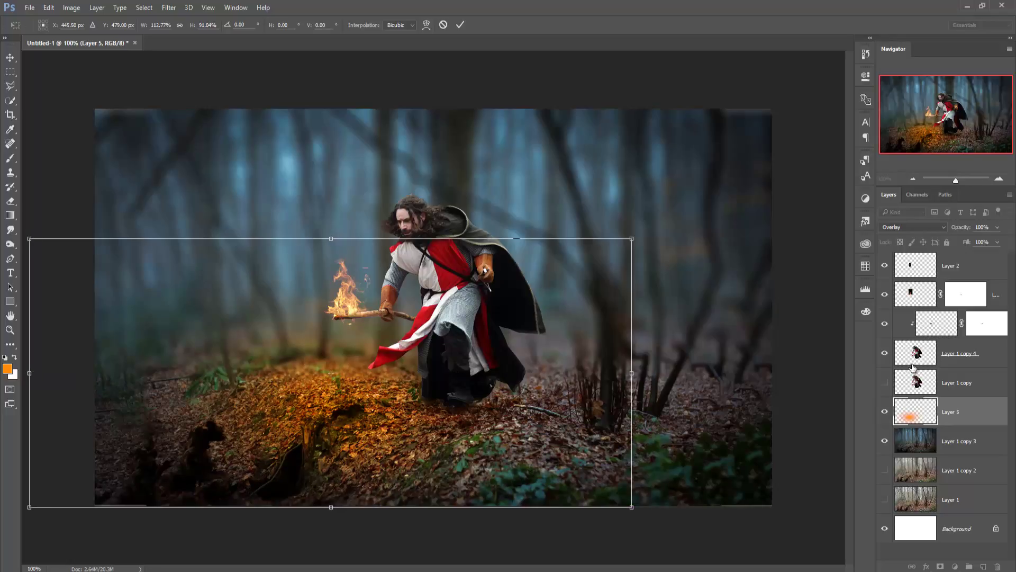
pyautogui.click(464, 27)
# Add a new layer clipped to knight layer Layer 1 copy 4 and pick the Brush at 16% opacity
pyautogui.click(957, 354)
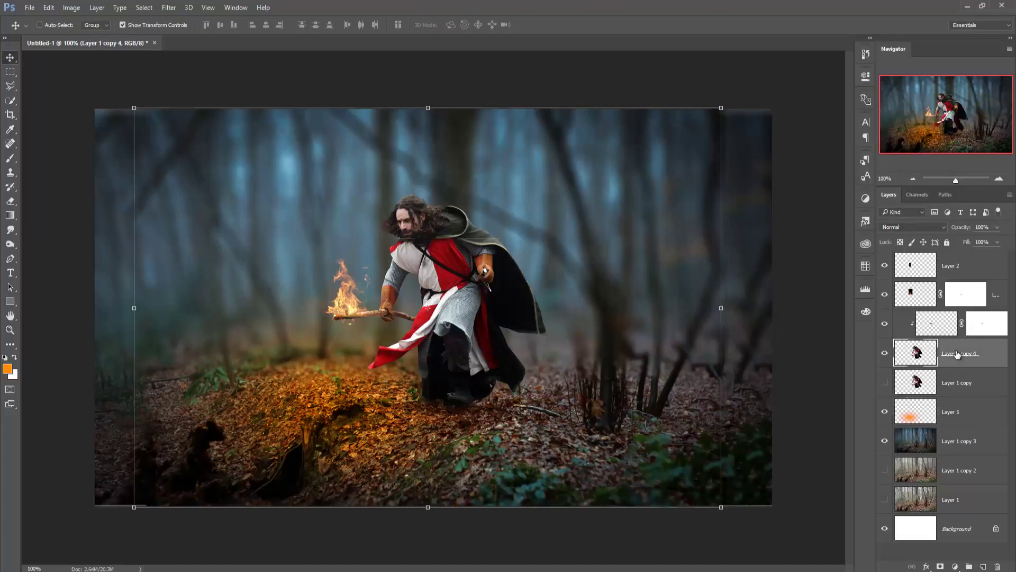
pyautogui.click(983, 566)
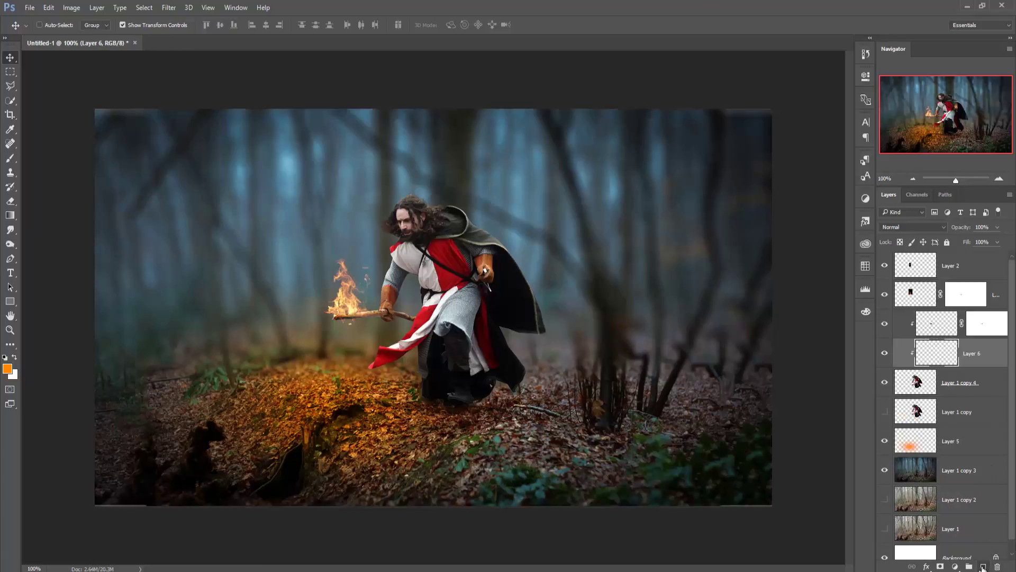
pyautogui.click(10, 158)
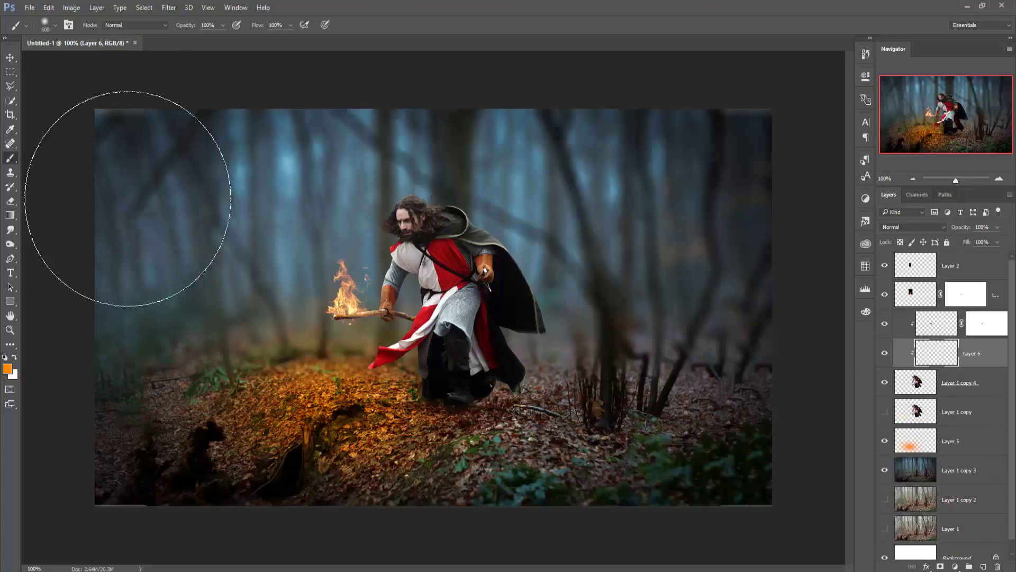
pyautogui.click(222, 25)
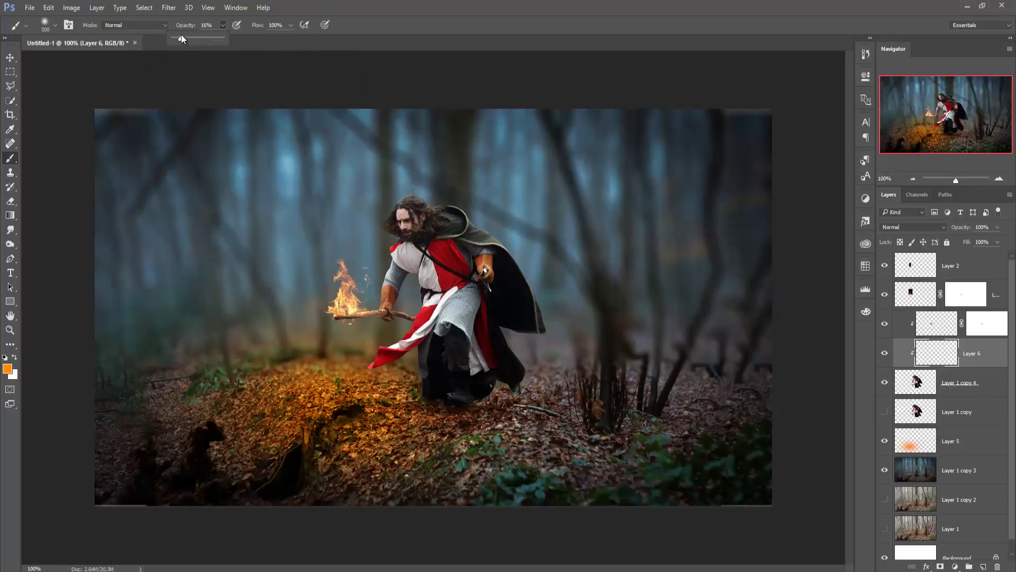
# Set the new Layer 6 to Overlay and adjust the brush to a small size
pyautogui.click(921, 228)
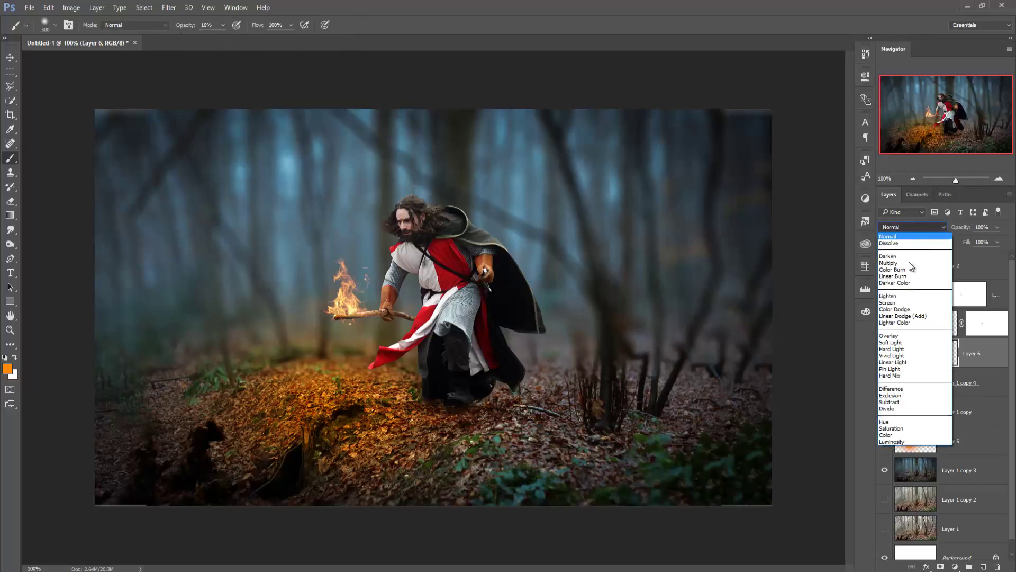
pyautogui.click(889, 336)
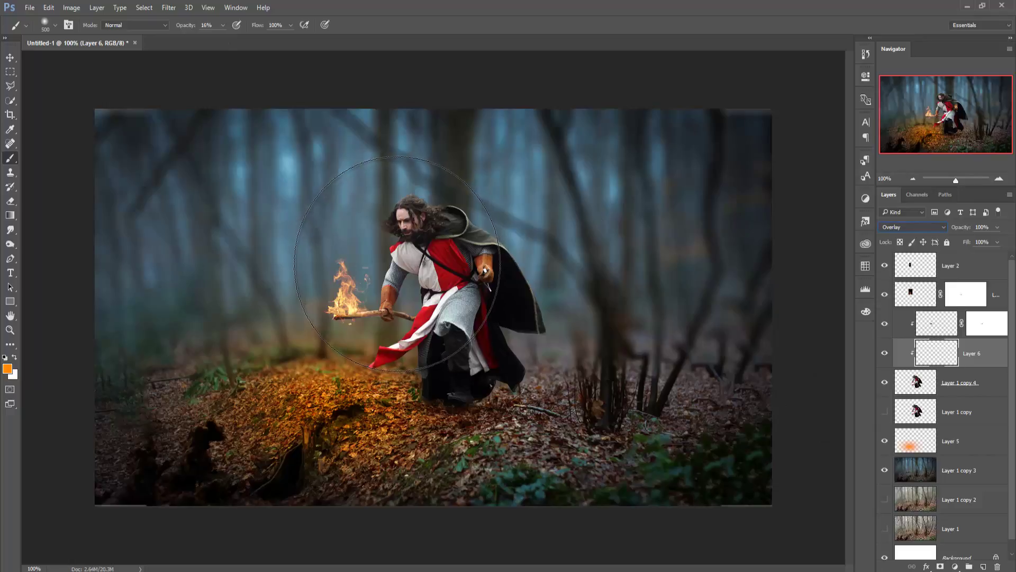
pyautogui.press('[')
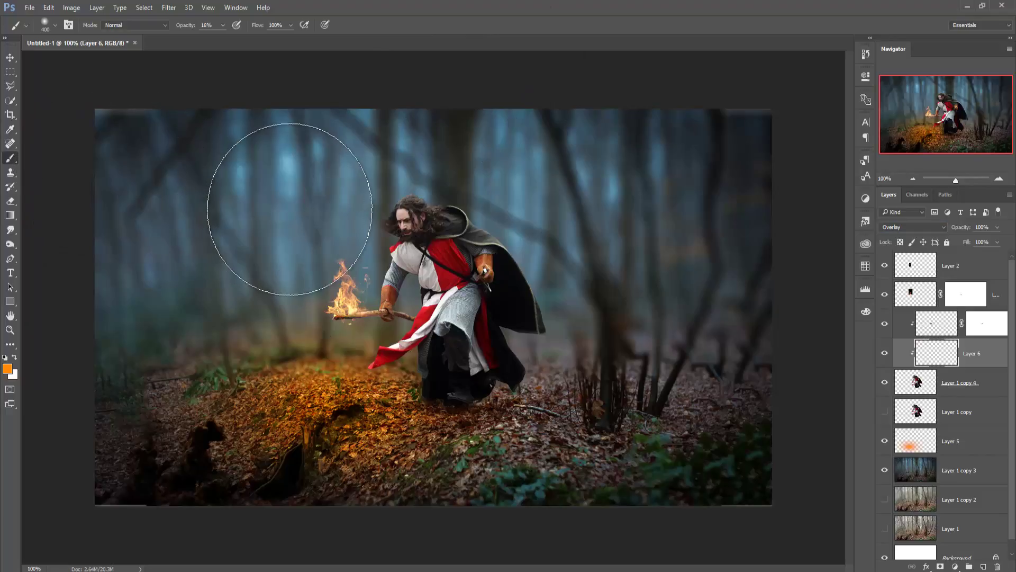
pyautogui.press('[')
pyautogui.press('[')
pyautogui.press('[')
pyautogui.press('[')
pyautogui.press('[')
pyautogui.press('[')
pyautogui.press('[')
pyautogui.press('[')
pyautogui.press('[')
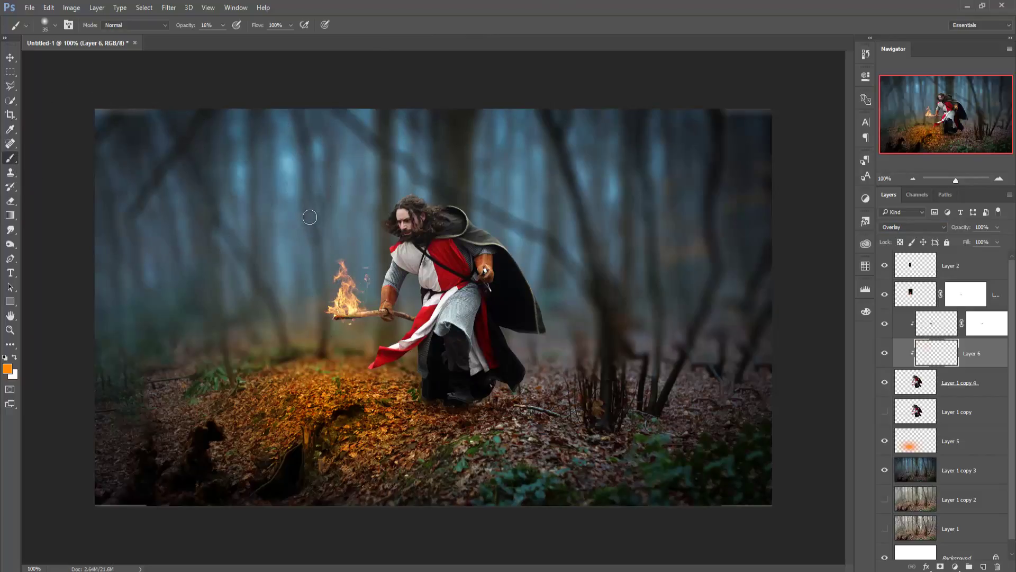
pyautogui.press(']')
pyautogui.press(']')
pyautogui.press(']')
pyautogui.press(']')
pyautogui.press(']')
# At full brush opacity, paint orange firelight onto the knight's sleeve and hand
pyautogui.click(221, 25)
pyautogui.moveTo(261, 49); pyautogui.dragTo(268, 48)
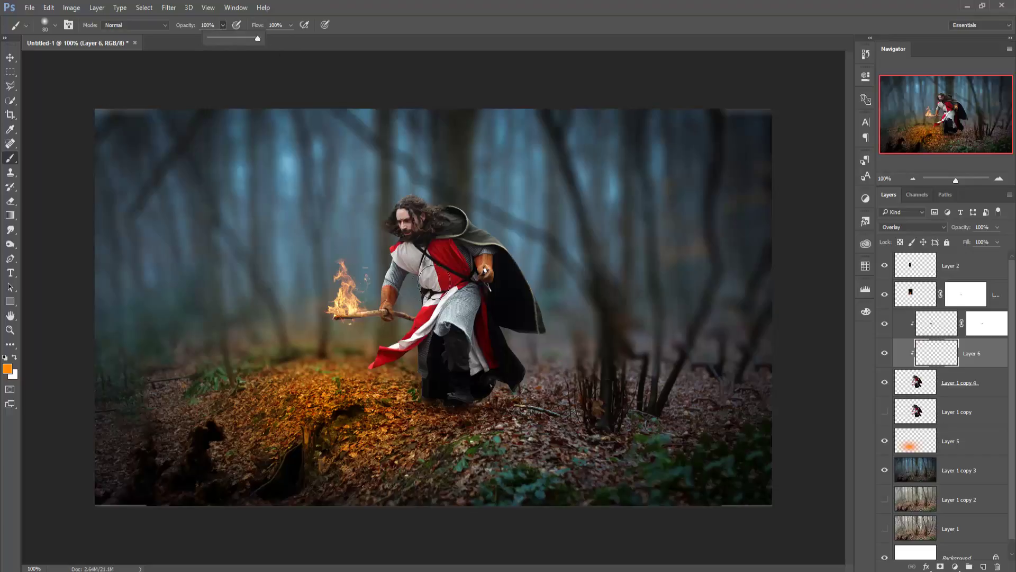
pyautogui.click(383, 297)
pyautogui.moveTo(382, 297)
pyautogui.mouseDown()
pyautogui.moveTo(391, 241)
pyautogui.moveTo(463, 223)
pyautogui.moveTo(470, 254)
pyautogui.moveTo(422, 265)
pyautogui.moveTo(445, 317)
pyautogui.moveTo(407, 254)
pyautogui.moveTo(417, 273)
pyautogui.moveTo(427, 264)
pyautogui.moveTo(442, 275)
pyautogui.moveTo(378, 360)
pyautogui.moveTo(427, 347)
pyautogui.moveTo(421, 383)
pyautogui.moveTo(432, 322)
pyautogui.moveTo(446, 304)
pyautogui.moveTo(451, 318)
pyautogui.moveTo(466, 257)
pyautogui.moveTo(504, 287)
pyautogui.mouseUp()
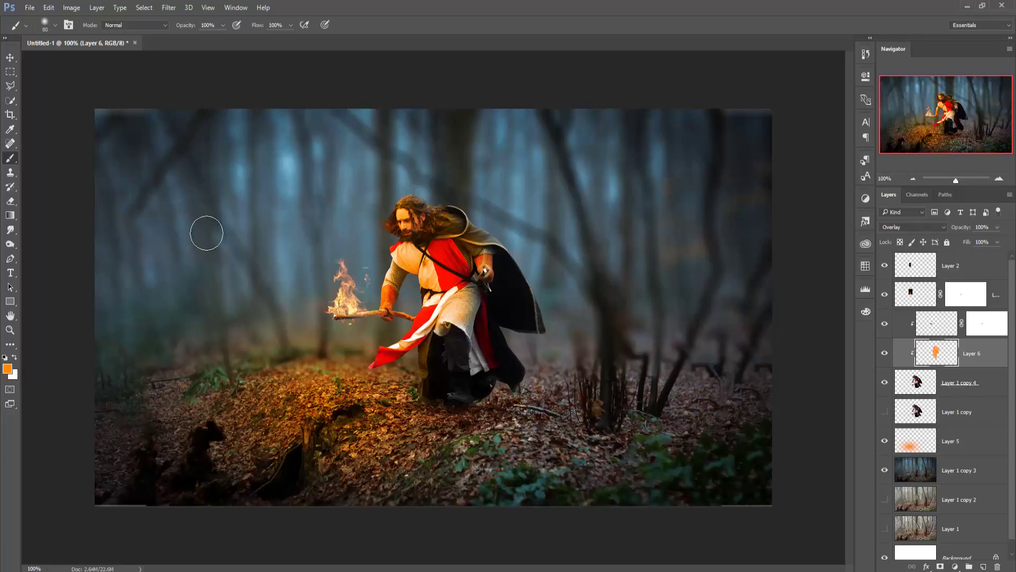
# Lower Layer 6's opacity to about 91%
pyautogui.press('v')
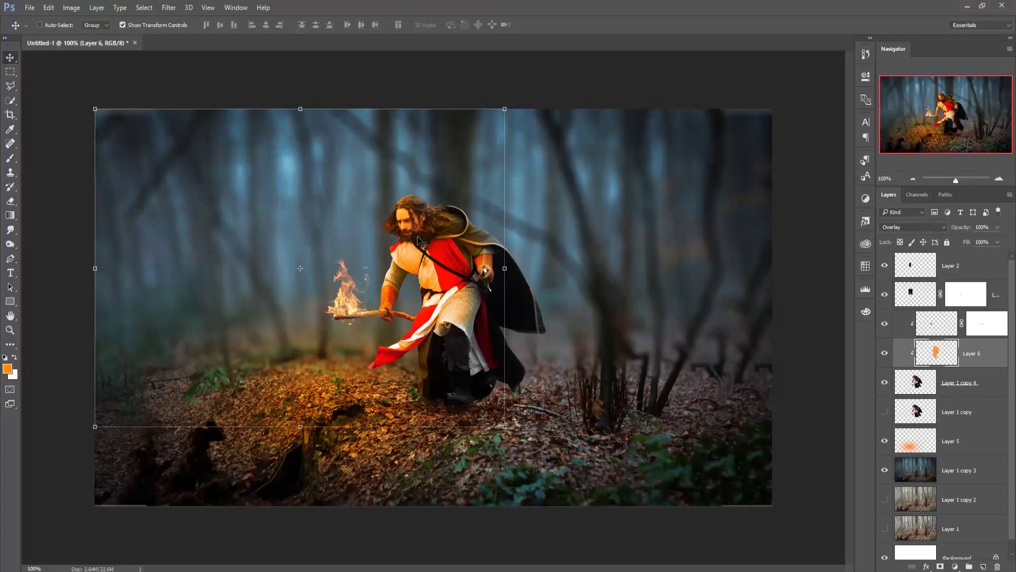
pyautogui.click(996, 227)
pyautogui.moveTo(997, 241); pyautogui.dragTo(992, 241)
# Add a new empty Layer 7 above Layer 1 copy and choose the Brush
pyautogui.click(10, 59)
pyautogui.click(966, 412)
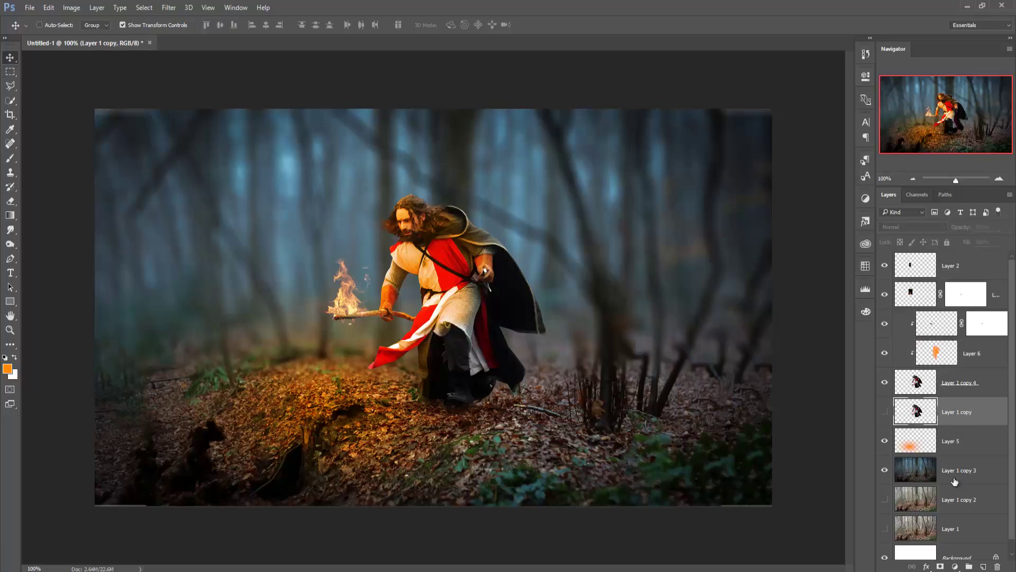
pyautogui.click(984, 566)
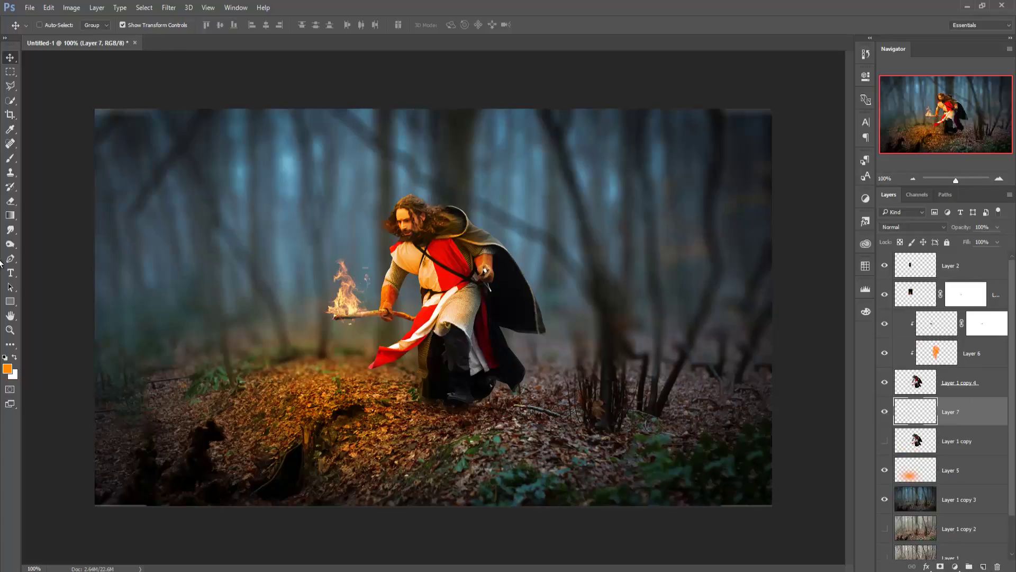
pyautogui.click(10, 160)
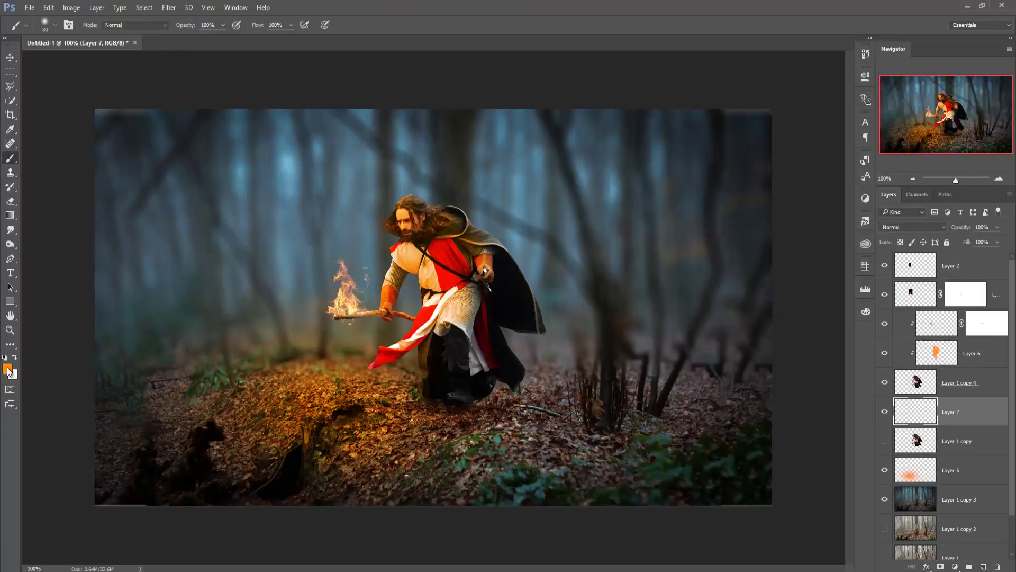
# Set the background colour to near-black 020202 and swap it to be the paint colour
pyautogui.click(12, 374)
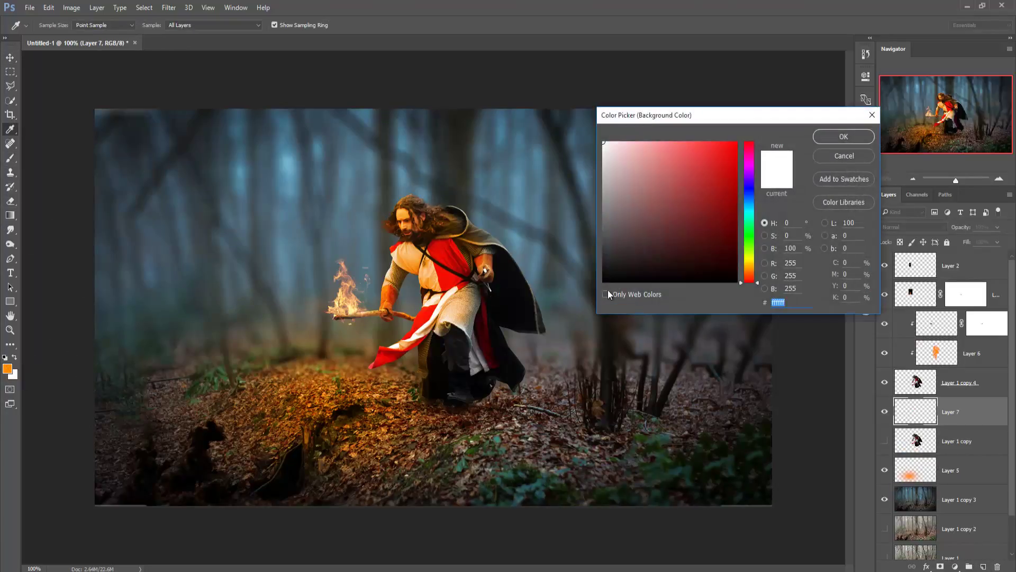
pyautogui.click(604, 282)
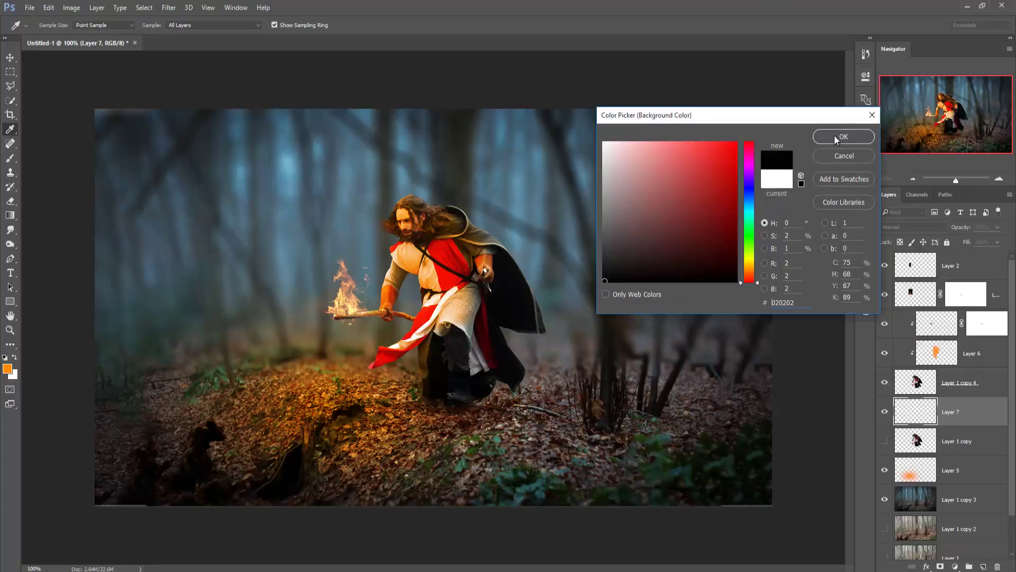
pyautogui.click(844, 137)
pyautogui.click(14, 358)
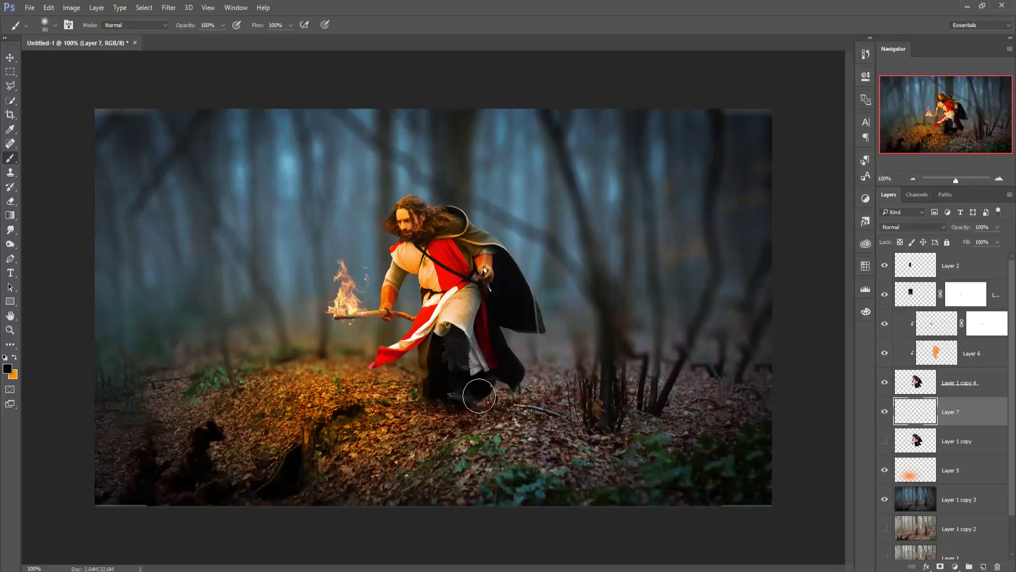
# Paint a black cast shadow behind the knight on Layer 7 and fade it to 28% opacity
pyautogui.moveTo(476, 392)
pyautogui.mouseDown()
pyautogui.moveTo(540, 399)
pyautogui.moveTo(501, 383)
pyautogui.moveTo(469, 404)
pyautogui.moveTo(597, 395)
pyautogui.moveTo(578, 397)
pyautogui.mouseUp()
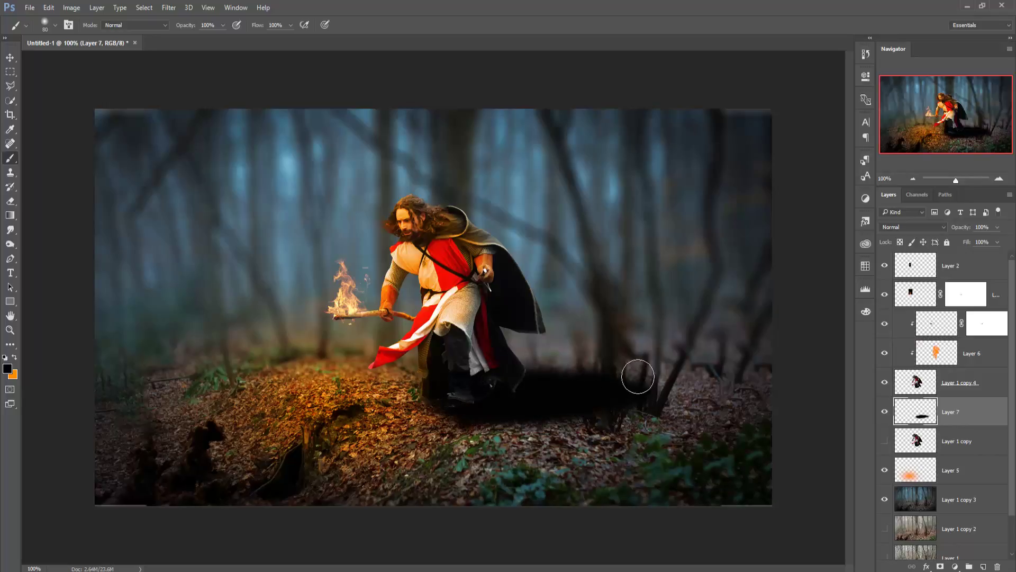
pyautogui.click(997, 227)
pyautogui.moveTo(999, 240); pyautogui.dragTo(971, 243)
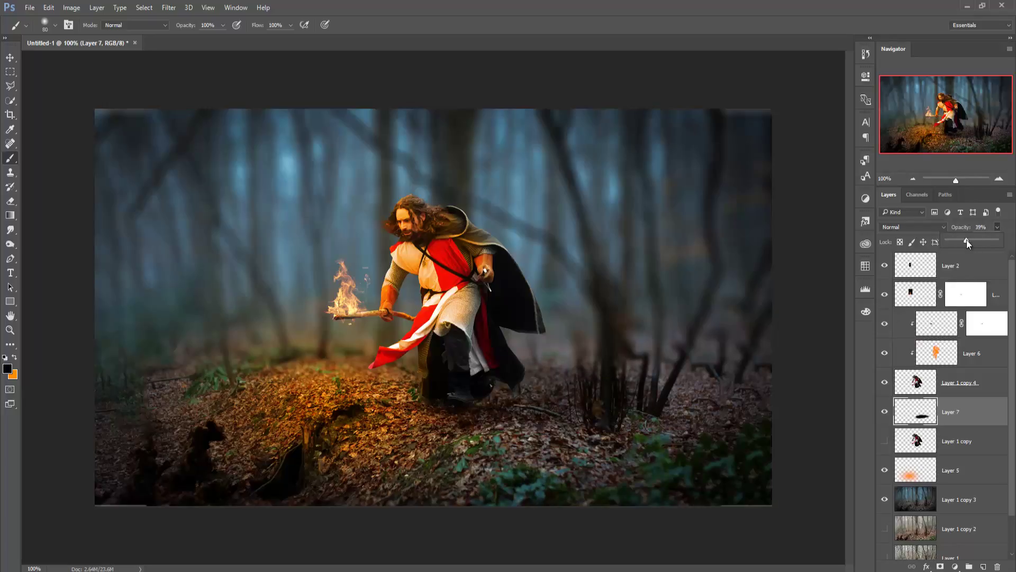
pyautogui.moveTo(966, 240); pyautogui.dragTo(961, 241)
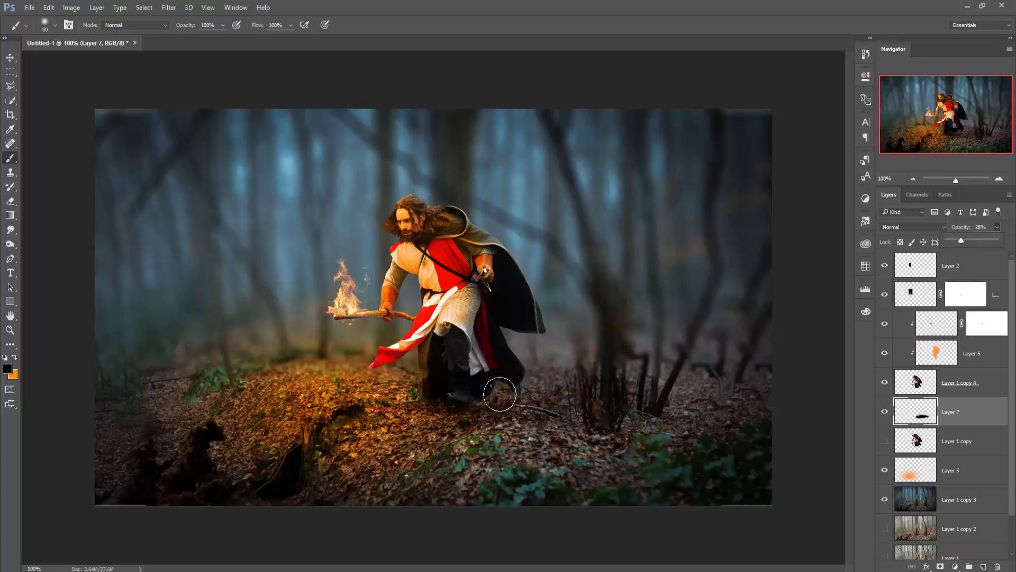
# Add Layer 8 and paint a dark shadow under the knight's boots
pyautogui.click(479, 400)
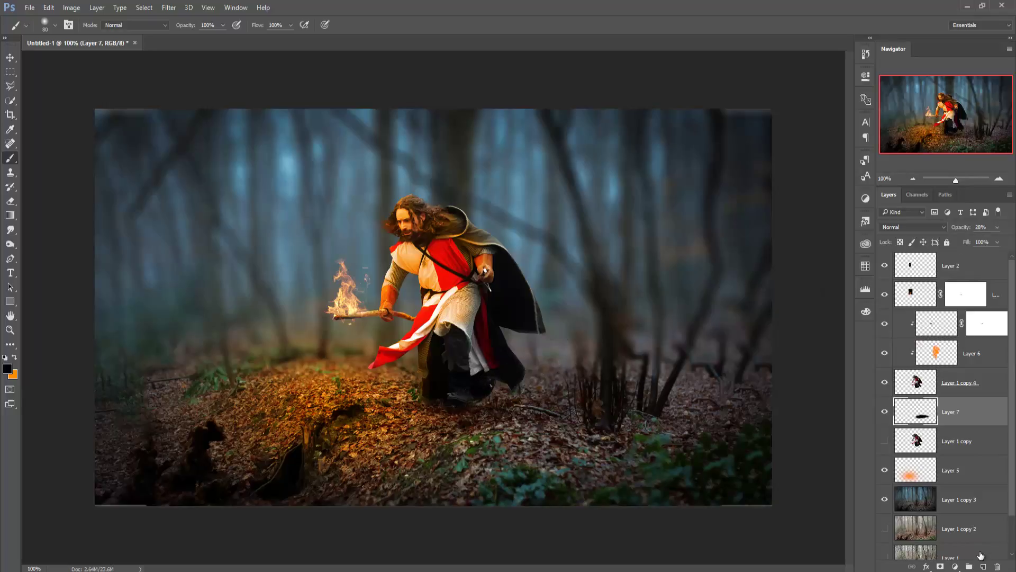
pyautogui.click(983, 566)
pyautogui.moveTo(479, 404)
pyautogui.mouseDown()
pyautogui.moveTo(476, 395)
pyautogui.moveTo(492, 402)
pyautogui.mouseUp()
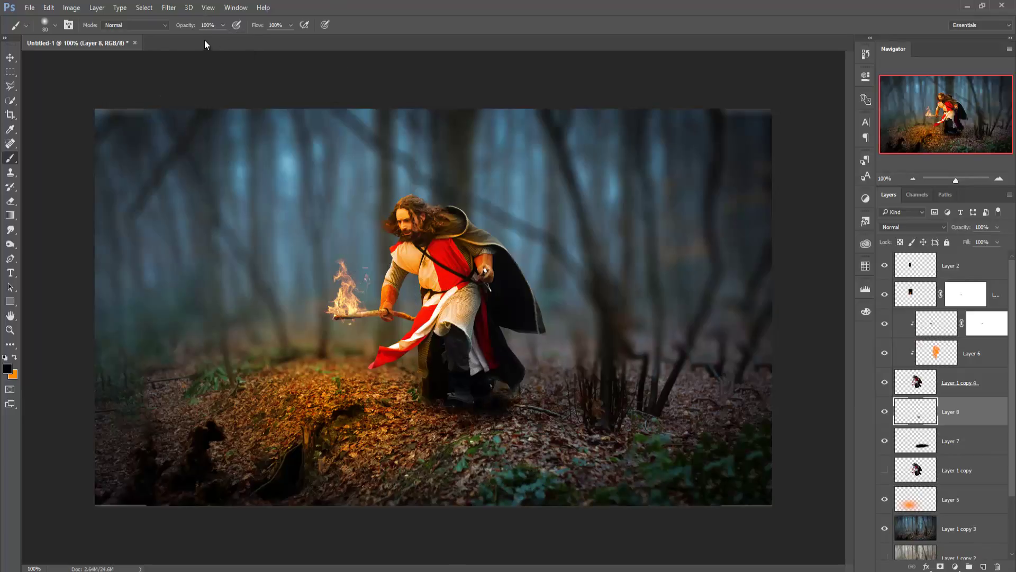
# Drop Layer 8's opacity to 49% so the boot shadow blends into the ground
pyautogui.click(223, 26)
pyautogui.click(998, 228)
pyautogui.moveTo(999, 242); pyautogui.dragTo(982, 243)
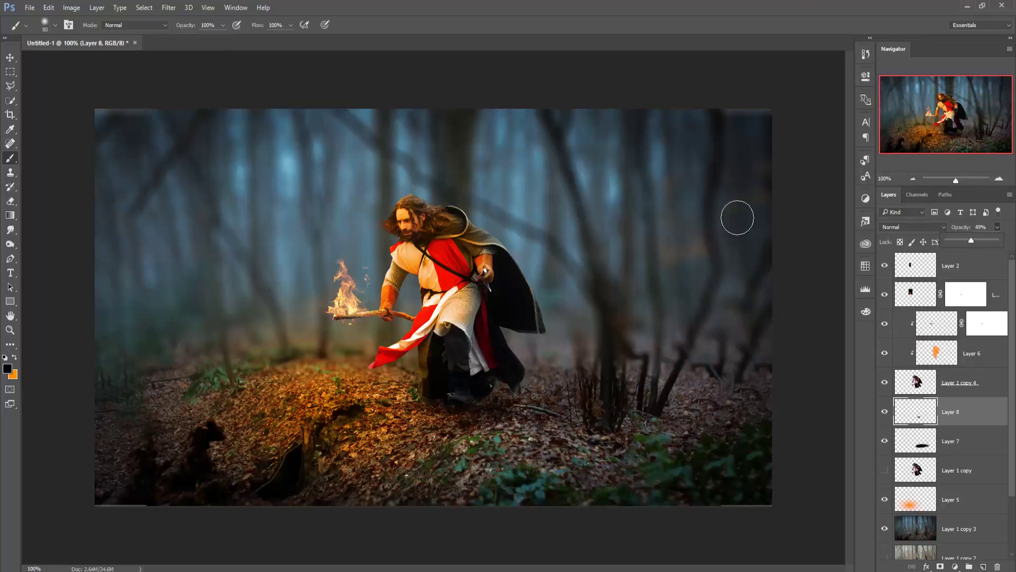
# Free-transform Layer 7's cast shadow to about 61% height and 85% width, then commit
pyautogui.click(9, 57)
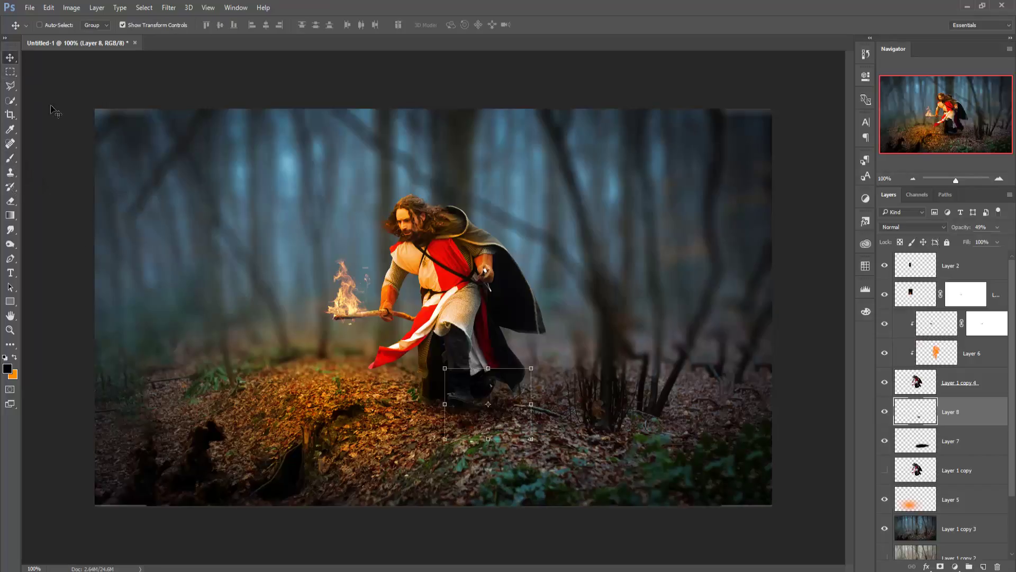
pyautogui.click(949, 444)
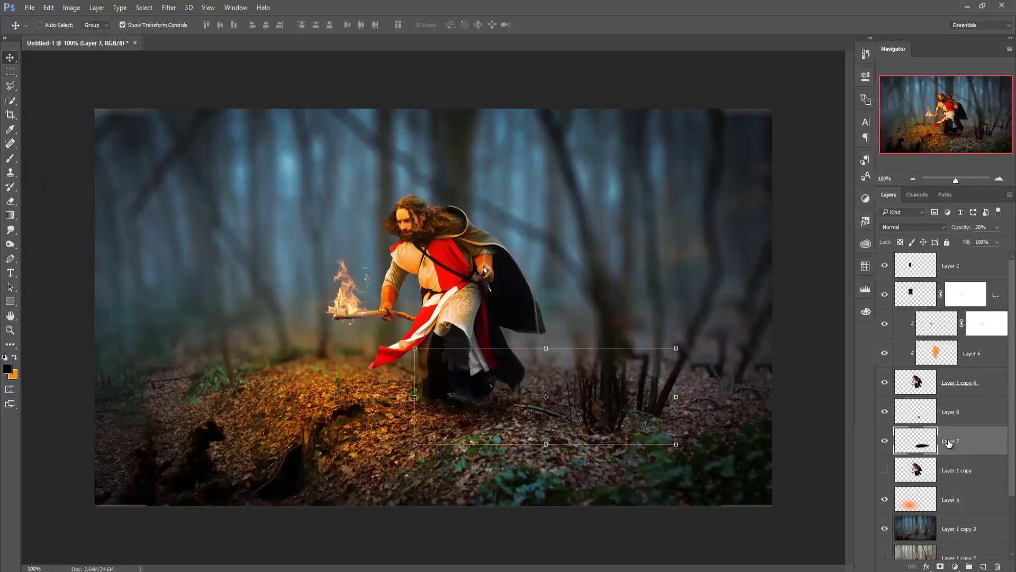
pyautogui.moveTo(546, 349); pyautogui.dragTo(547, 369)
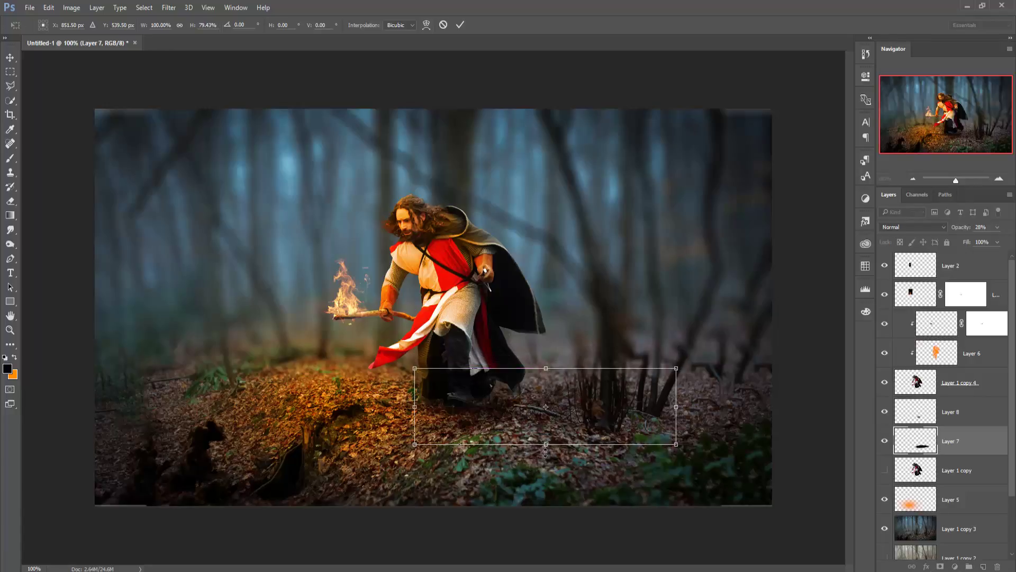
pyautogui.moveTo(547, 446); pyautogui.dragTo(546, 421)
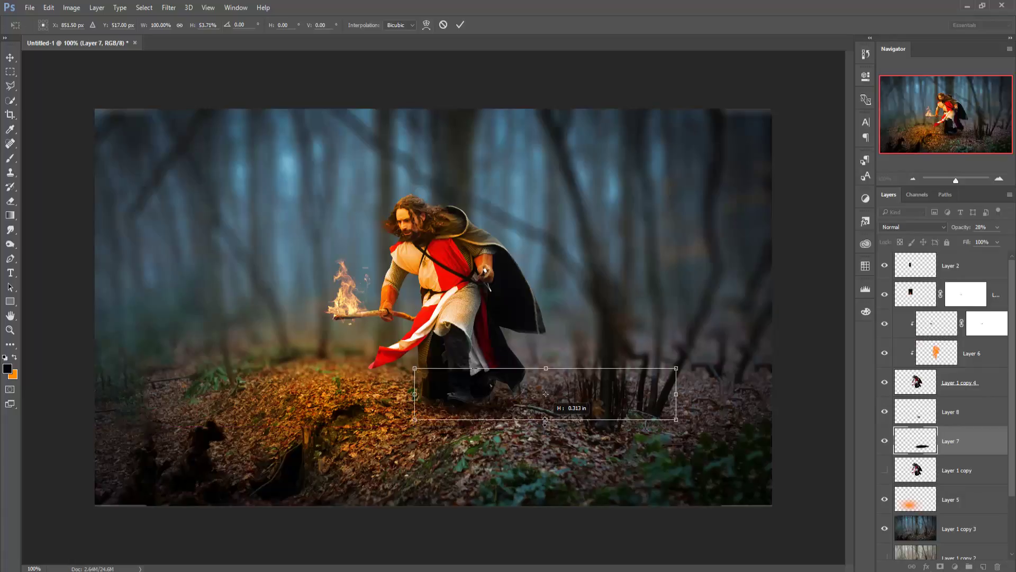
pyautogui.hotkey('ctrl', 'z')
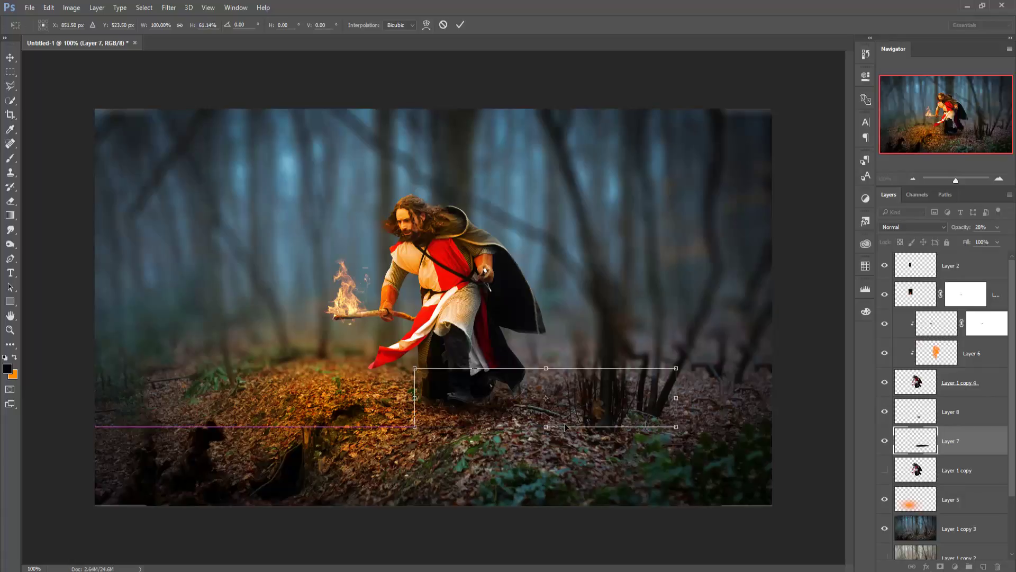
pyautogui.moveTo(676, 397); pyautogui.dragTo(637, 398)
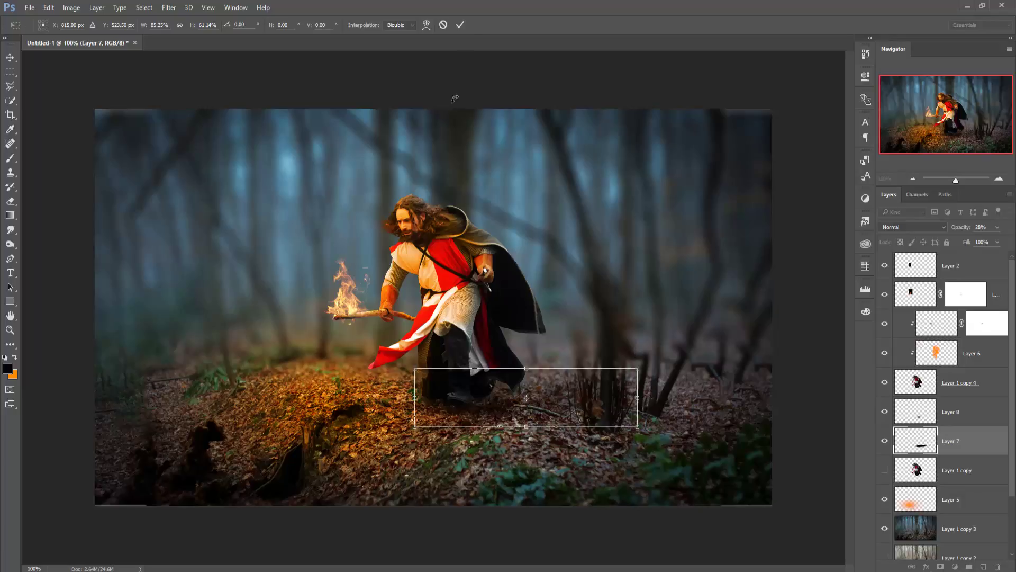
pyautogui.click(460, 25)
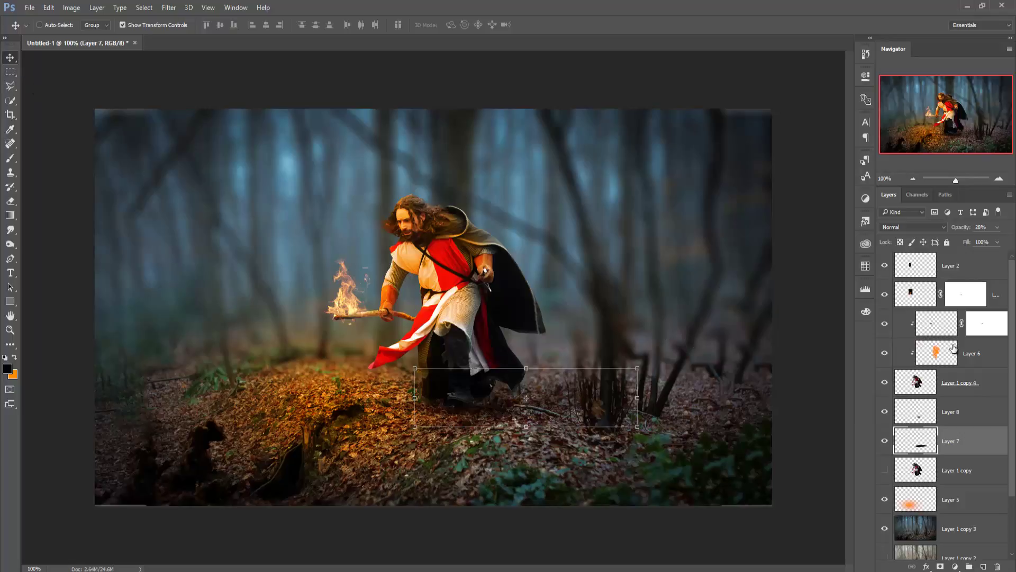
# Add a Hue/Saturation adjustment layer clipped to ground glow Layer 5
pyautogui.click(951, 500)
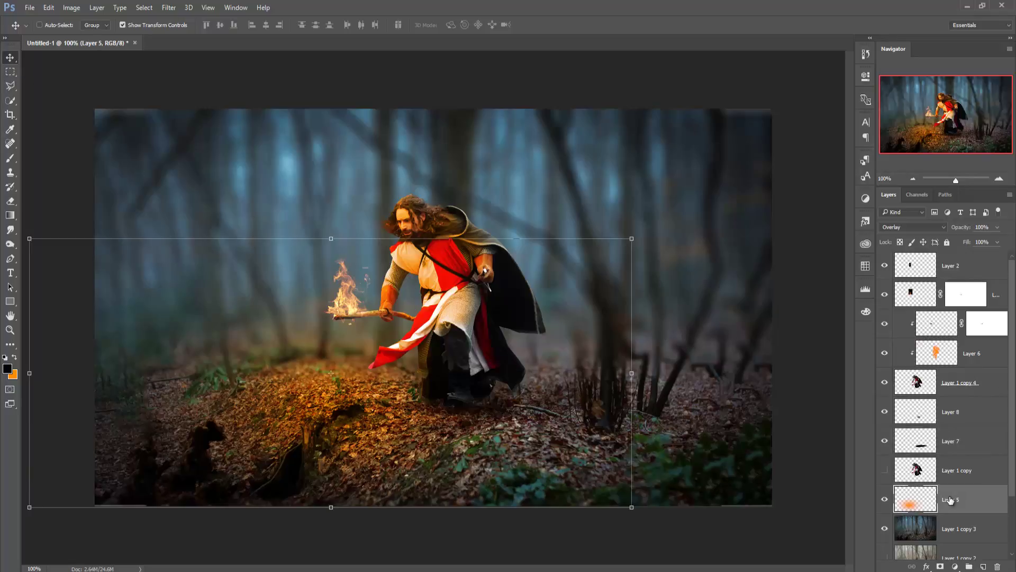
pyautogui.click(955, 566)
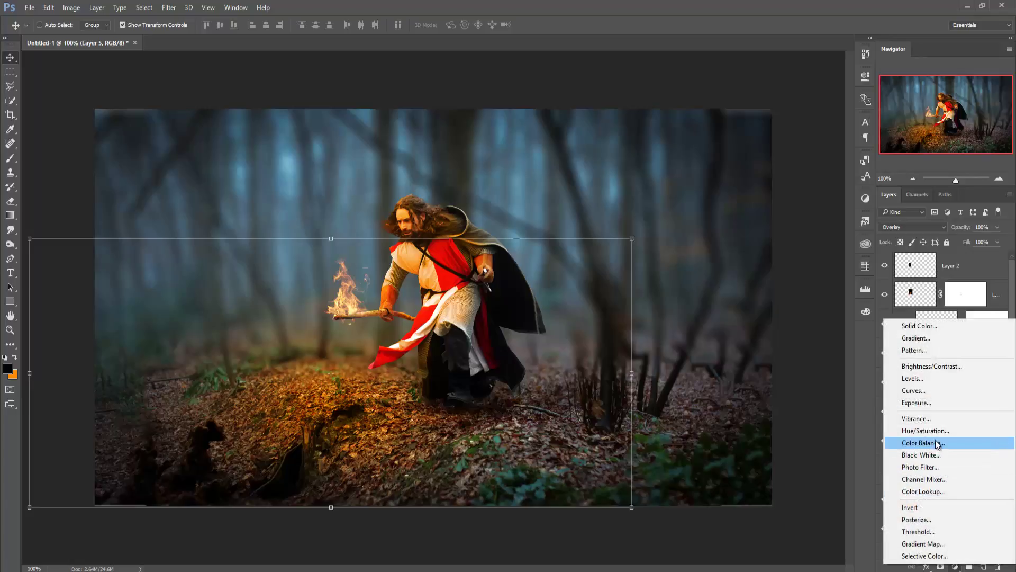
pyautogui.click(936, 431)
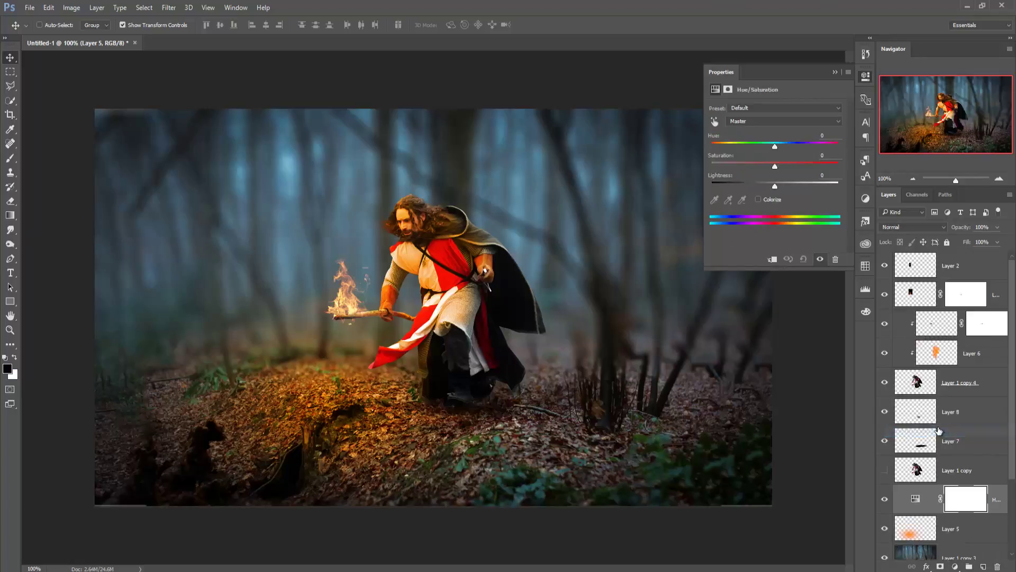
pyautogui.click(773, 259)
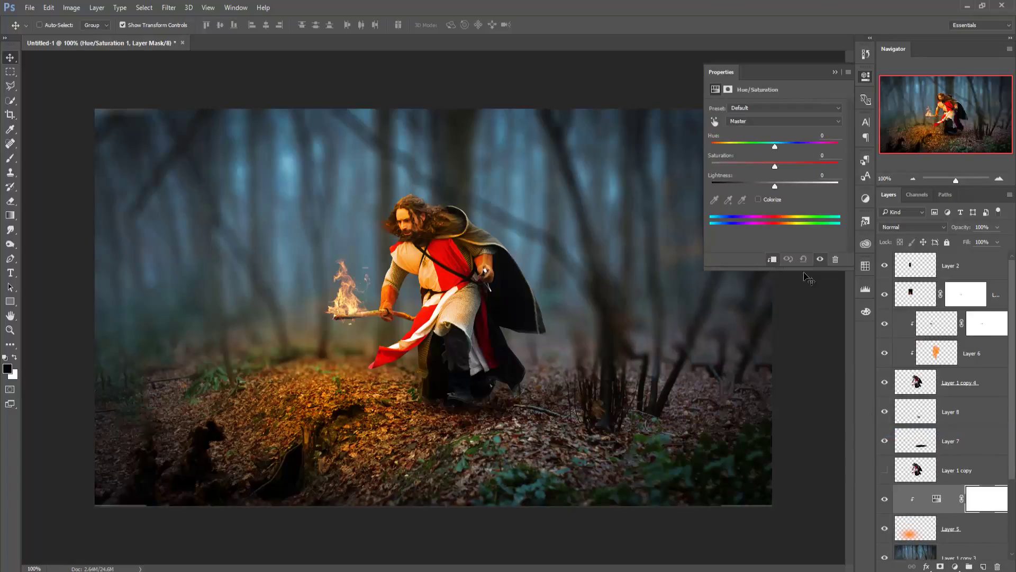
# Colorize the adjustment with saturation 100 and hue 29 for a warm orange tint
pyautogui.click(758, 199)
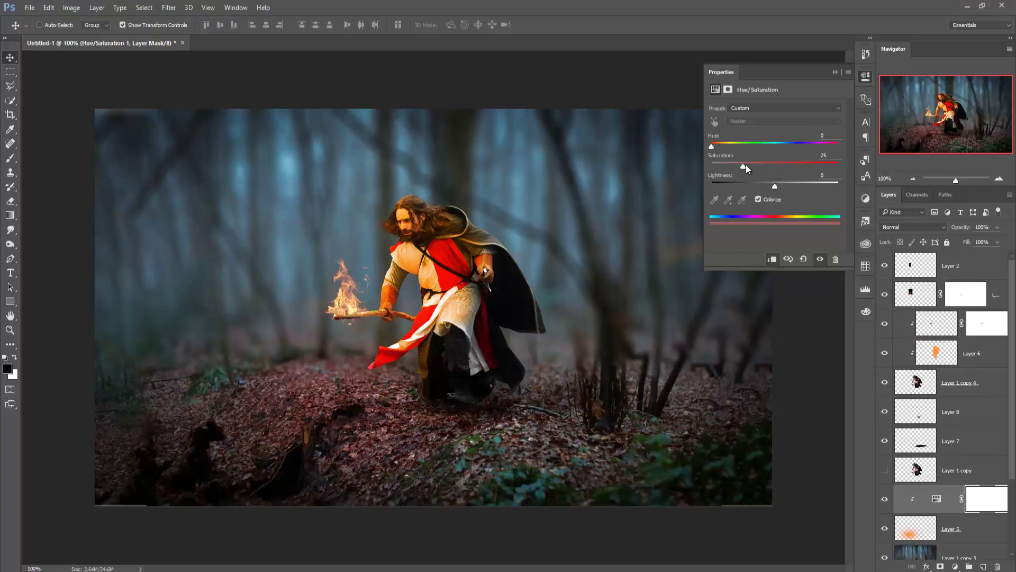
pyautogui.moveTo(744, 166); pyautogui.dragTo(824, 173)
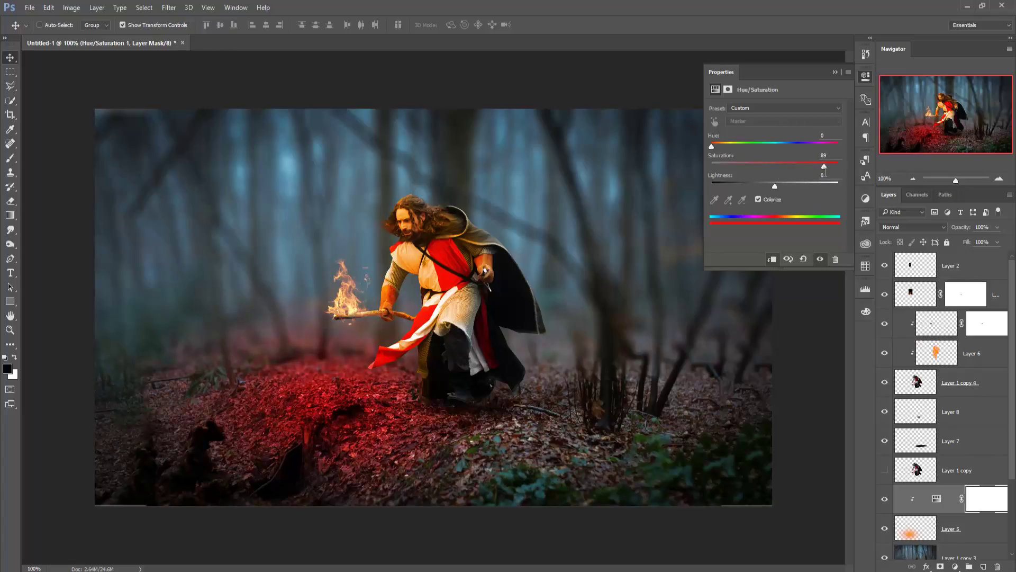
pyautogui.moveTo(712, 146); pyautogui.dragTo(724, 147)
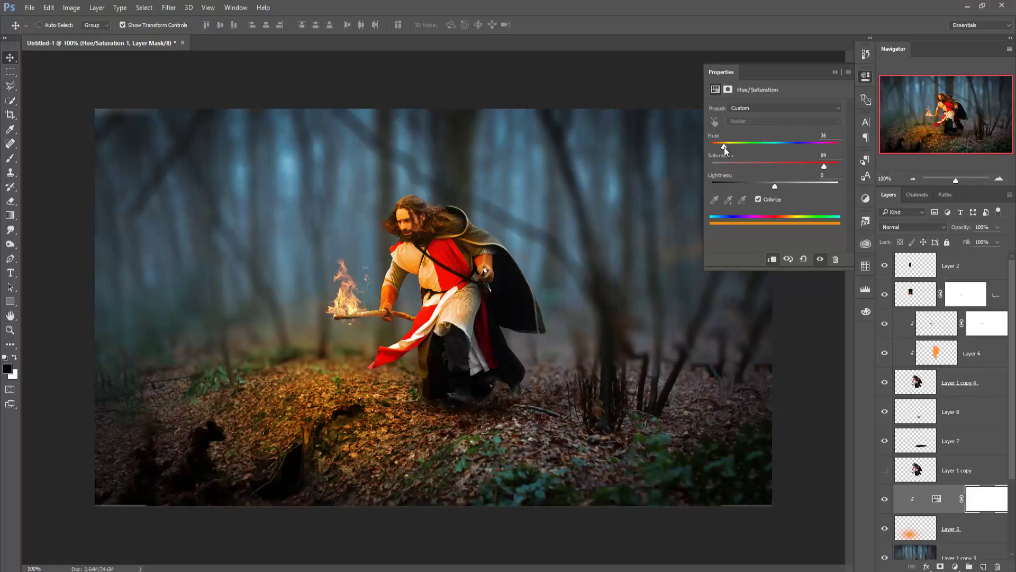
pyautogui.moveTo(723, 147); pyautogui.dragTo(720, 147)
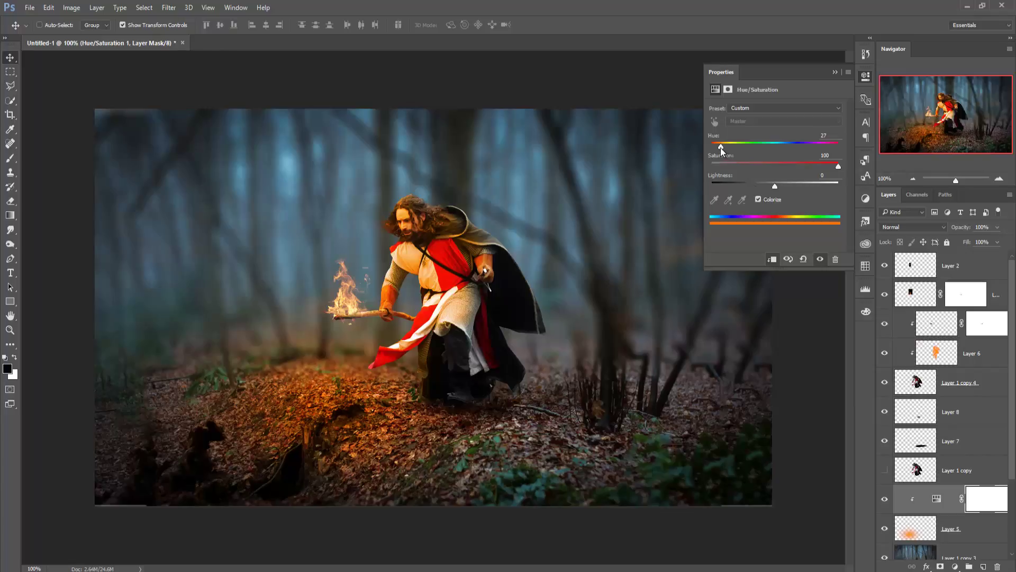
pyautogui.moveTo(721, 150); pyautogui.dragTo(724, 145)
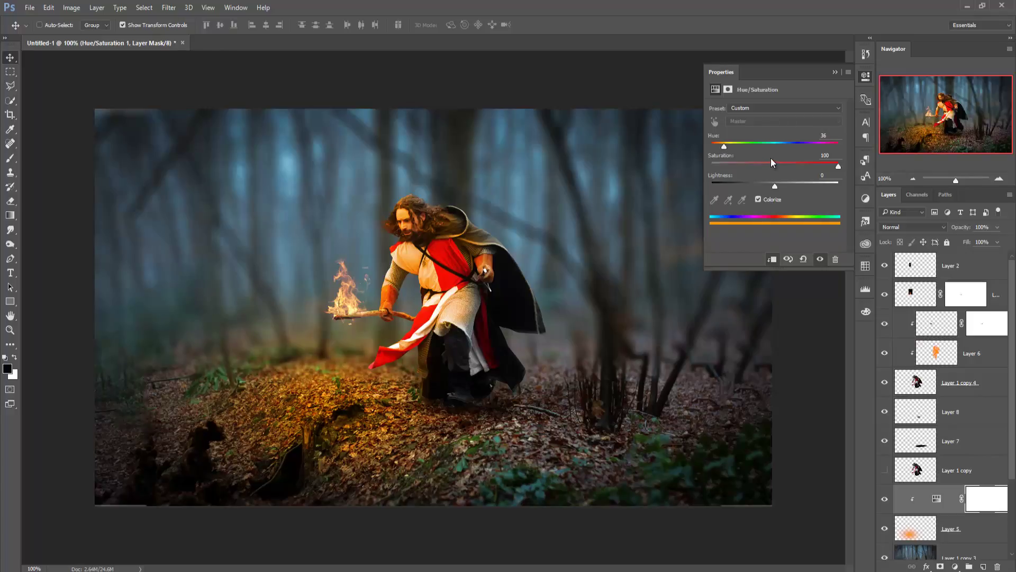
pyautogui.moveTo(723, 147); pyautogui.dragTo(720, 147)
# Dim the orange glow on Layer 6 to 61% opacity
pyautogui.click(835, 71)
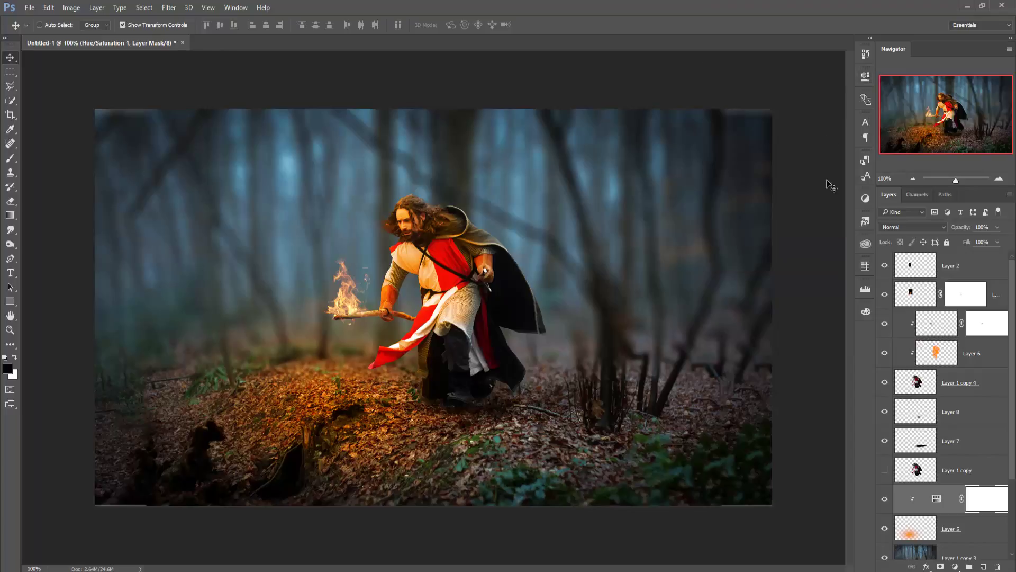
pyautogui.click(939, 358)
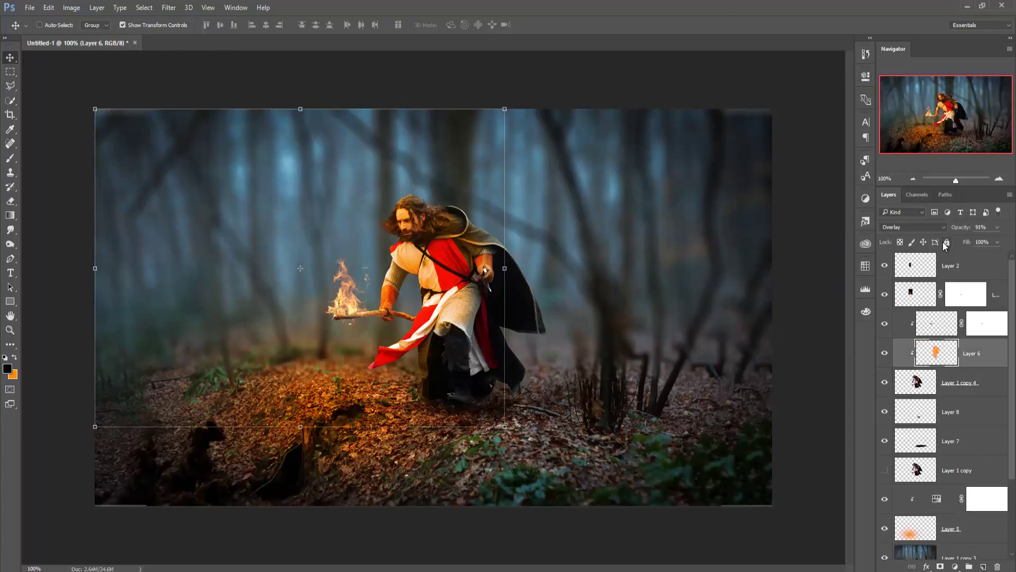
pyautogui.click(996, 228)
pyautogui.moveTo(982, 242); pyautogui.dragTo(981, 242)
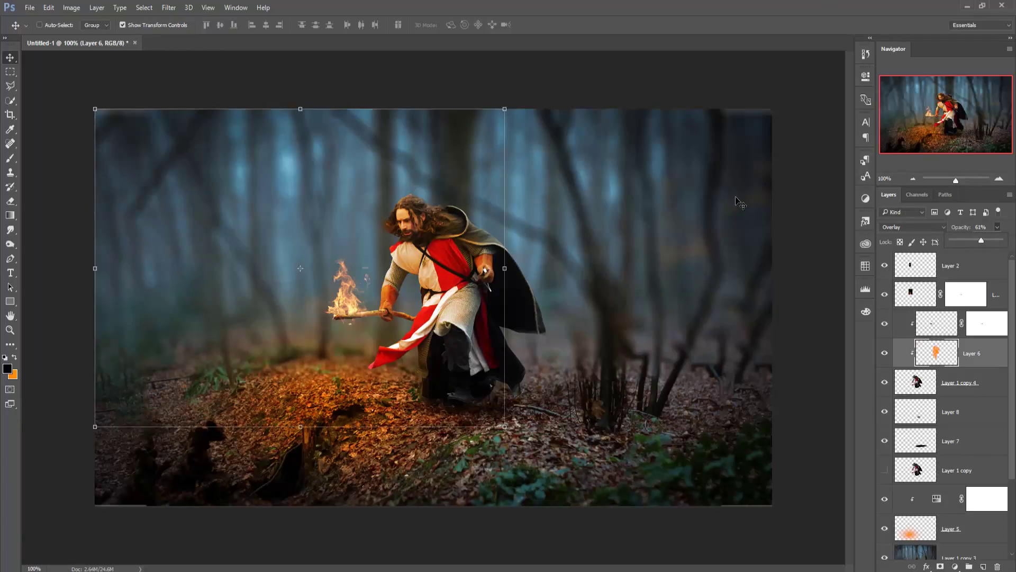
pyautogui.click(15, 64)
# Add a new empty Layer 9 directly above the forest layer Layer 1 copy 3
pyautogui.click(957, 268)
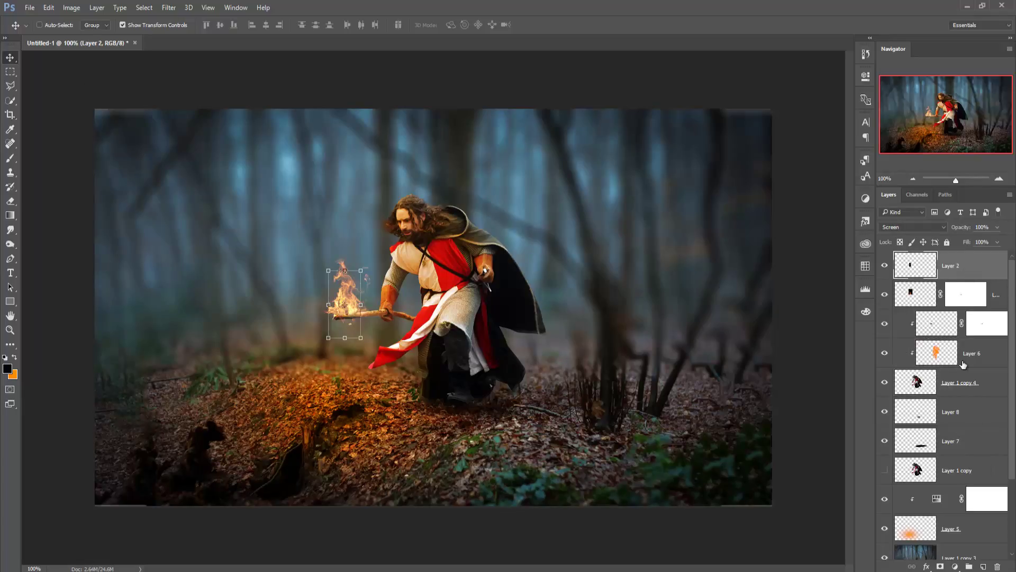
pyautogui.scroll(-3, 966, 370)
pyautogui.click(973, 460)
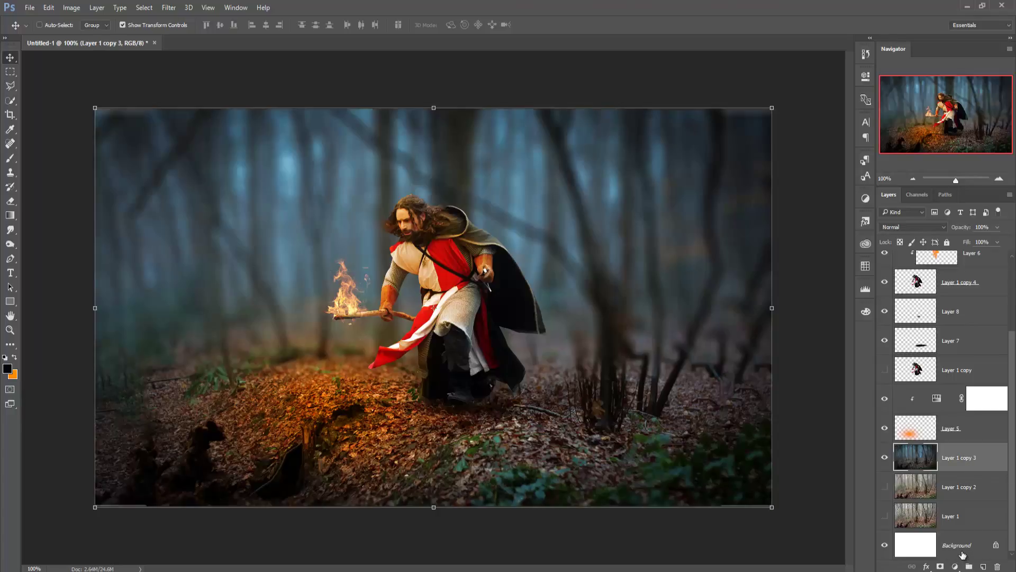
pyautogui.click(955, 566)
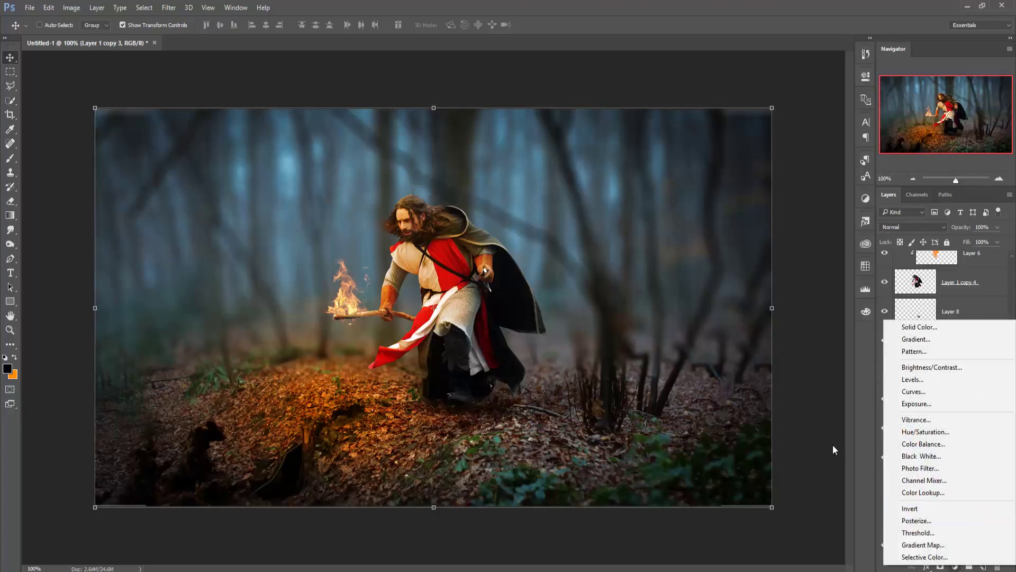
pyautogui.click(842, 459)
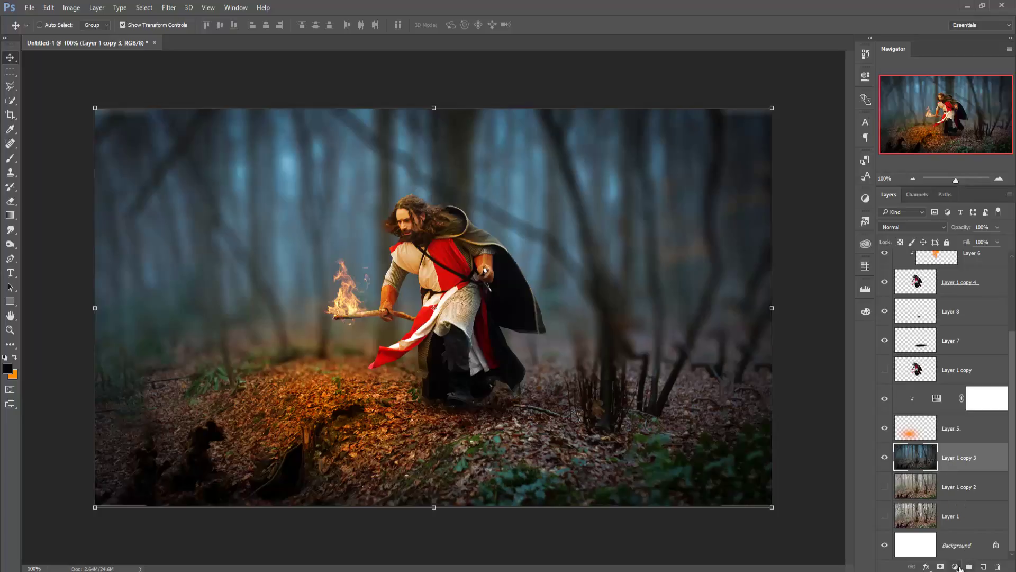
pyautogui.click(985, 567)
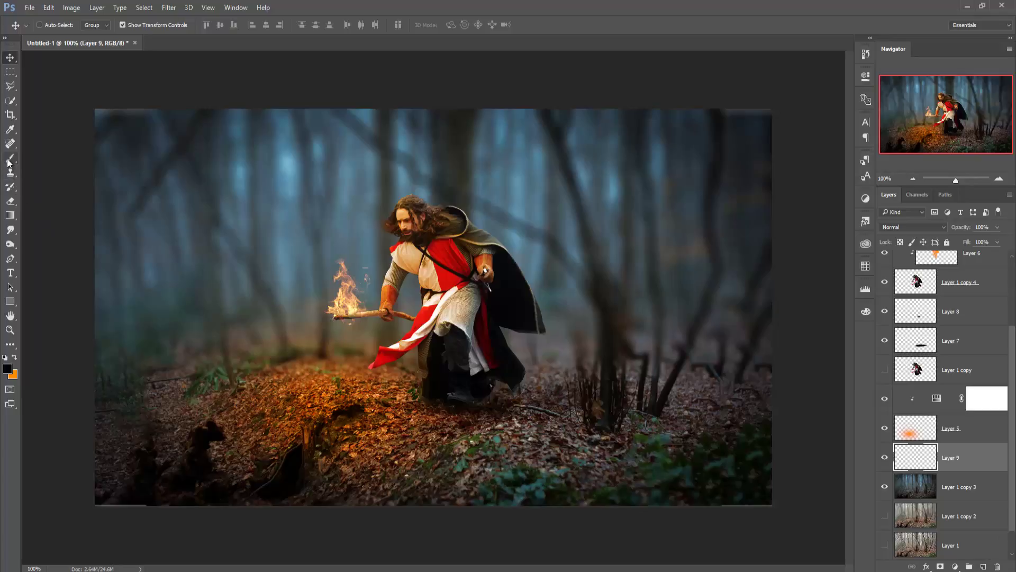
# Paint a large soft white glow behind the knight on Layer 9 with a 700px brush
pyautogui.click(10, 158)
pyautogui.click(9, 367)
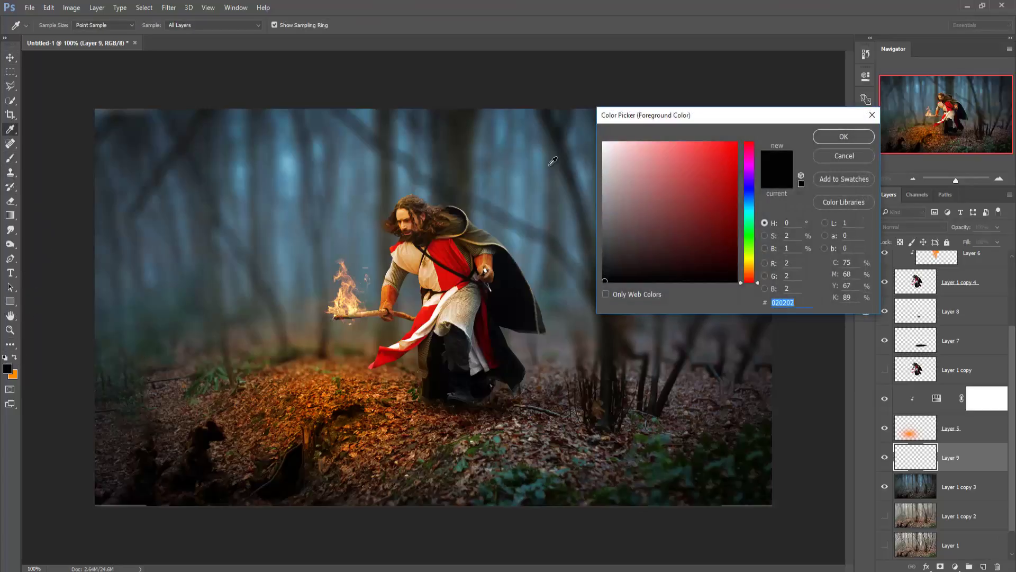
pyautogui.click(605, 143)
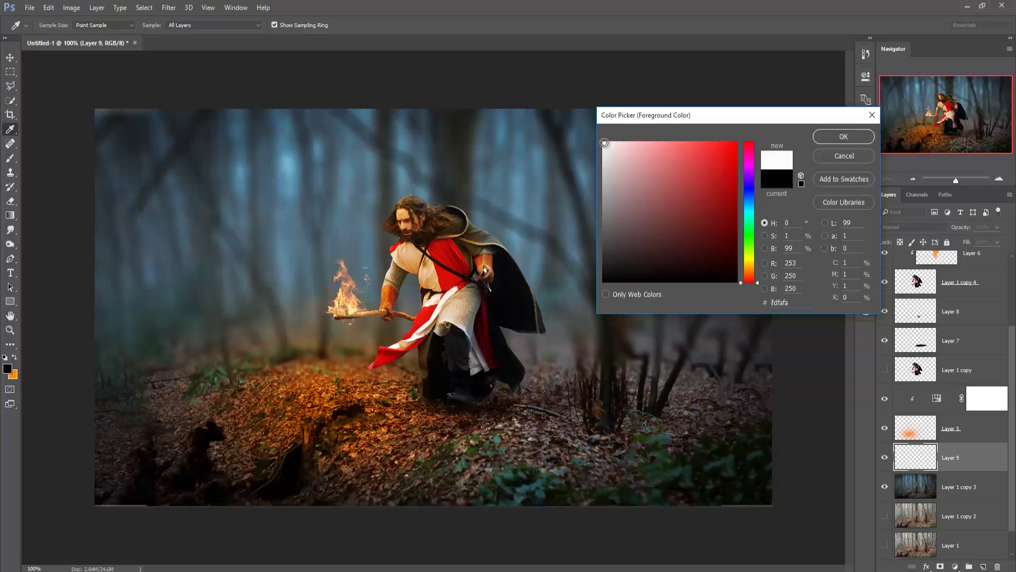
pyautogui.click(852, 139)
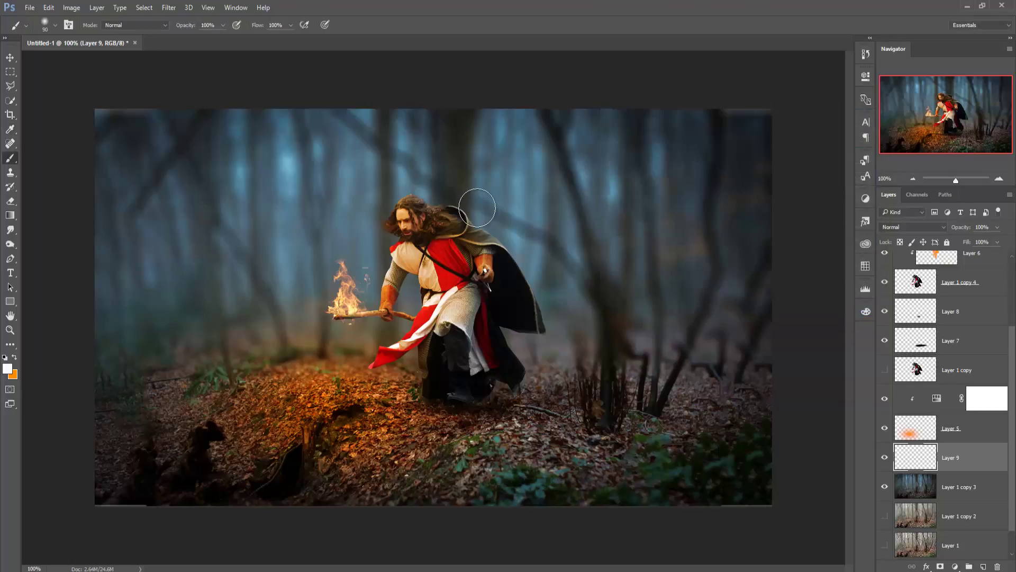
pyautogui.press(']')
pyautogui.press(']')
pyautogui.press(']')
pyautogui.press('[')
pyautogui.press('[')
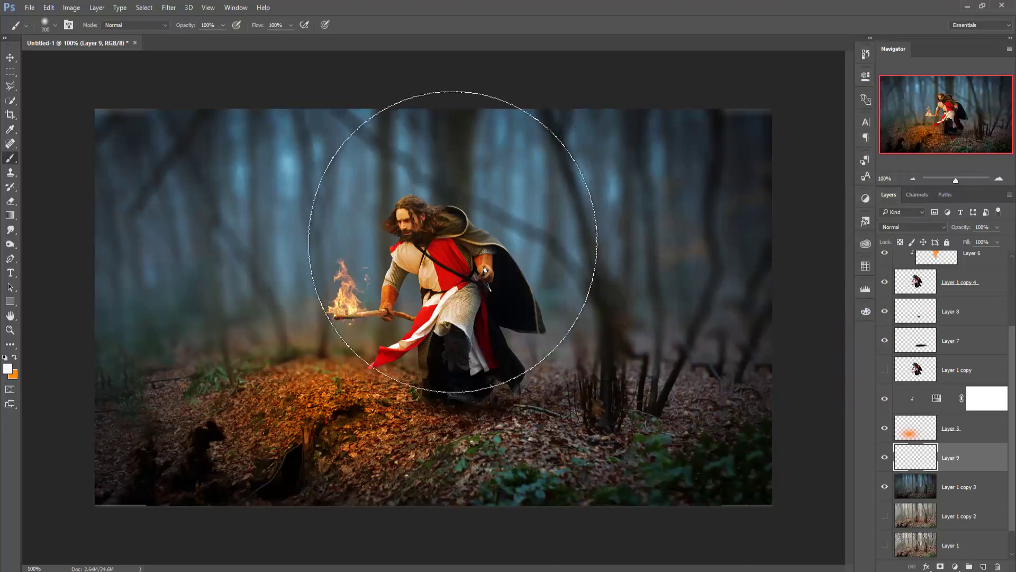
pyautogui.click(453, 234)
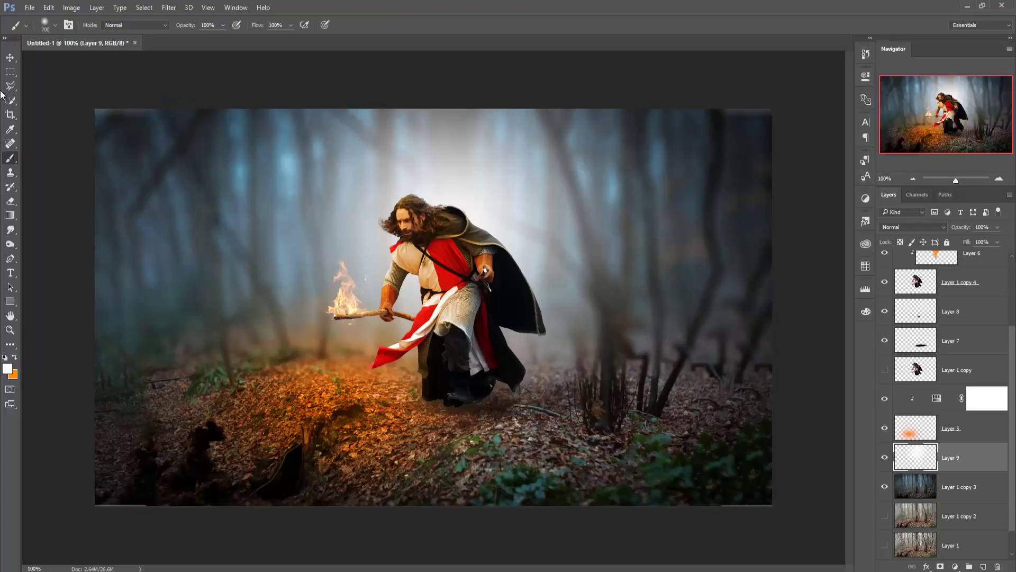
# Free-transform the white glow to squash it vertically
pyautogui.click(10, 57)
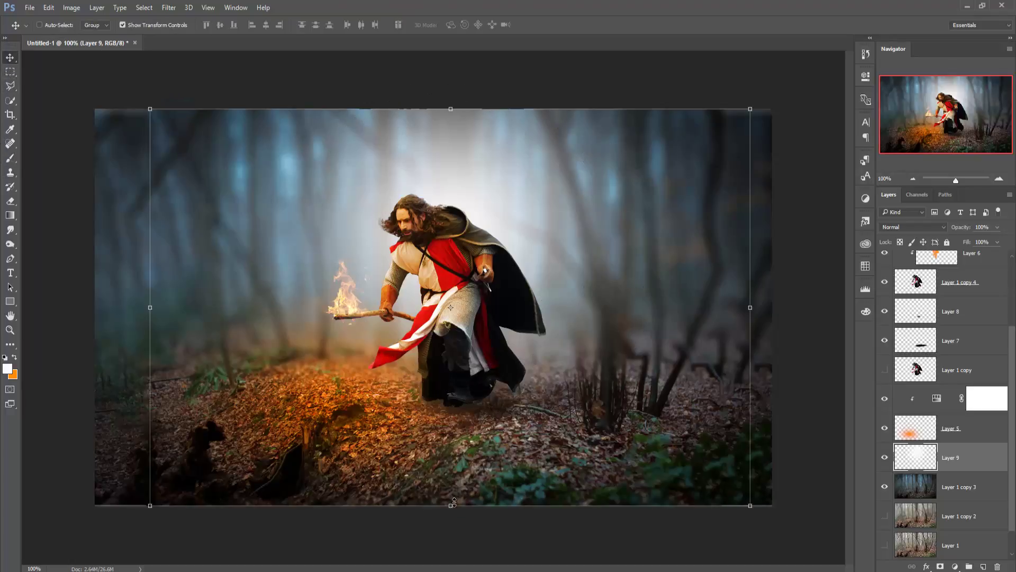
pyautogui.moveTo(451, 503); pyautogui.dragTo(452, 410)
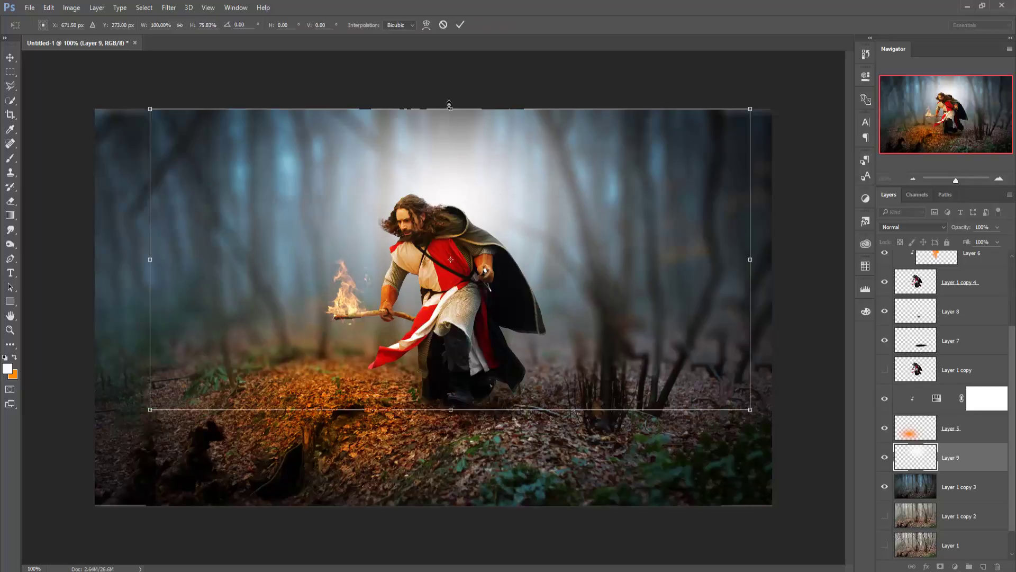
pyautogui.moveTo(450, 108); pyautogui.dragTo(451, 107)
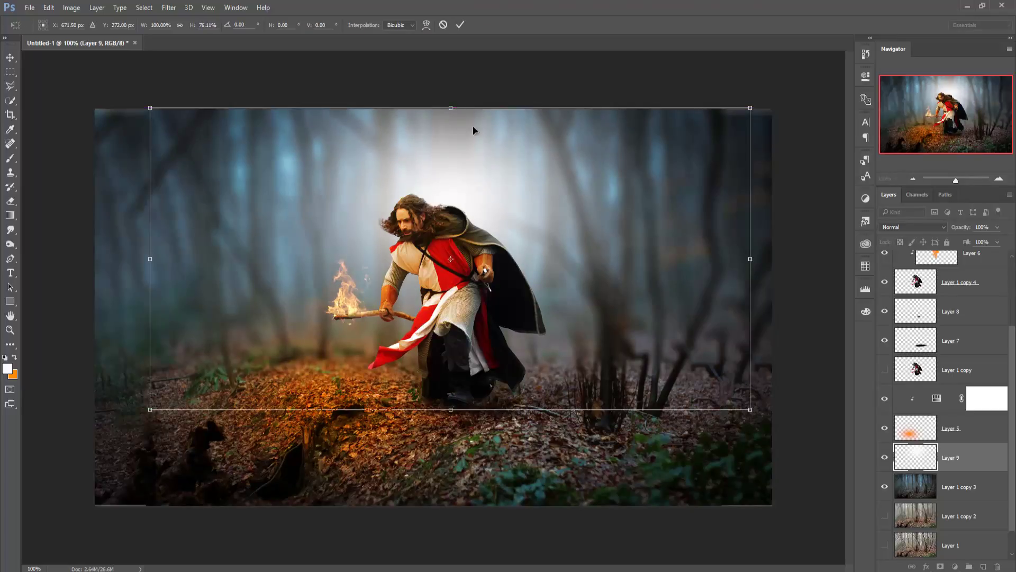
# Blend Layer 9 in Soft Light at 84% opacity and commit the transform
pyautogui.click(932, 227)
pyautogui.click(891, 342)
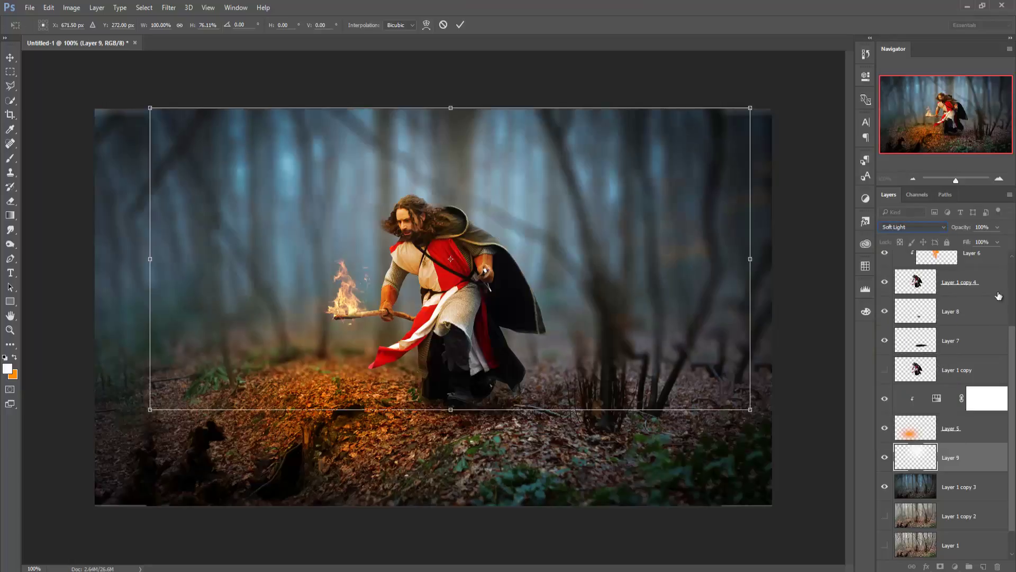
pyautogui.click(997, 227)
pyautogui.moveTo(997, 242); pyautogui.dragTo(971, 241)
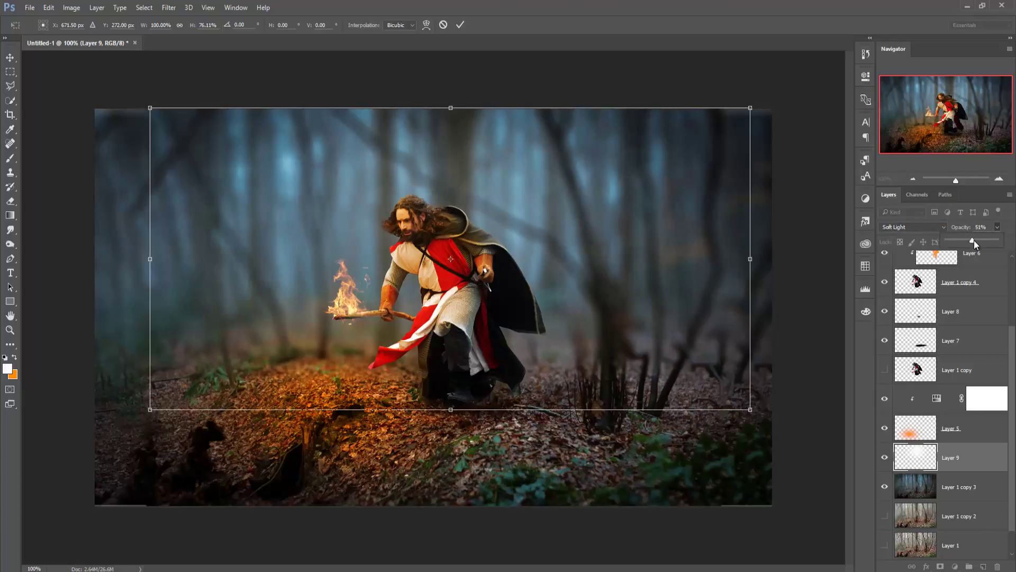
pyautogui.moveTo(974, 240); pyautogui.dragTo(989, 242)
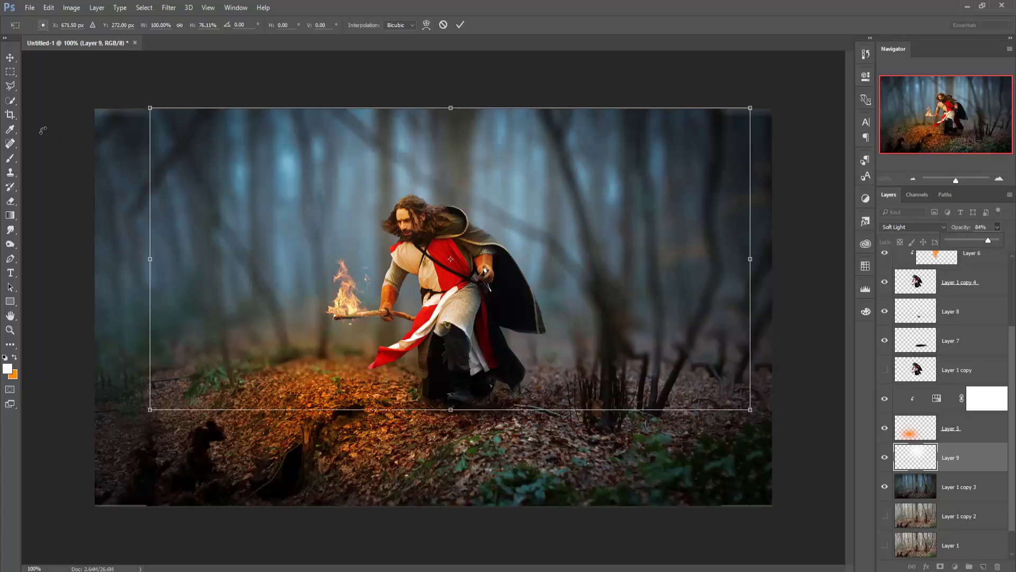
pyautogui.click(460, 25)
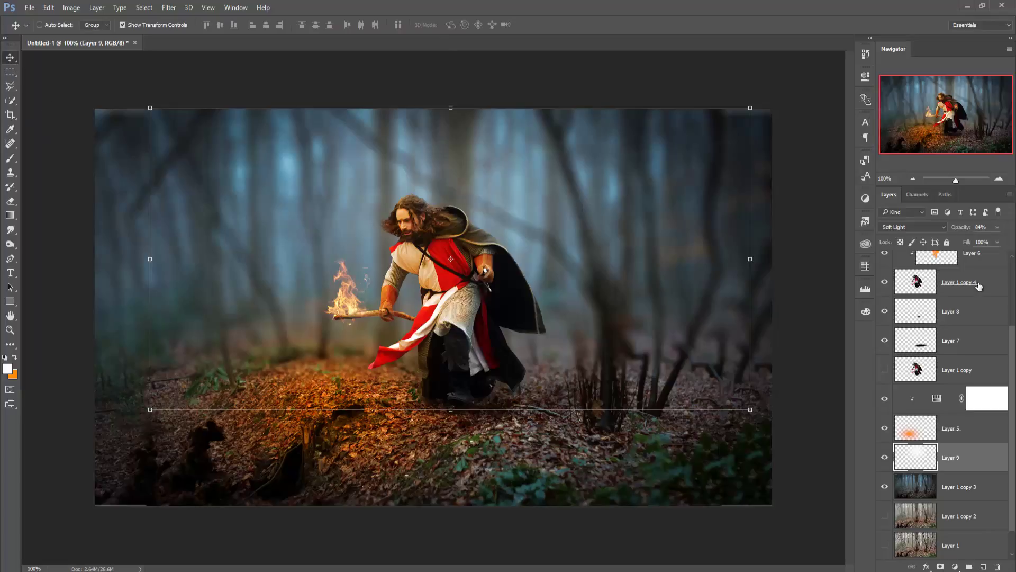
# Stamp all visible layers into Layer 10 and open it in the Camera Raw Filter
pyautogui.moveTo(1011, 350); pyautogui.dragTo(1011, 275)
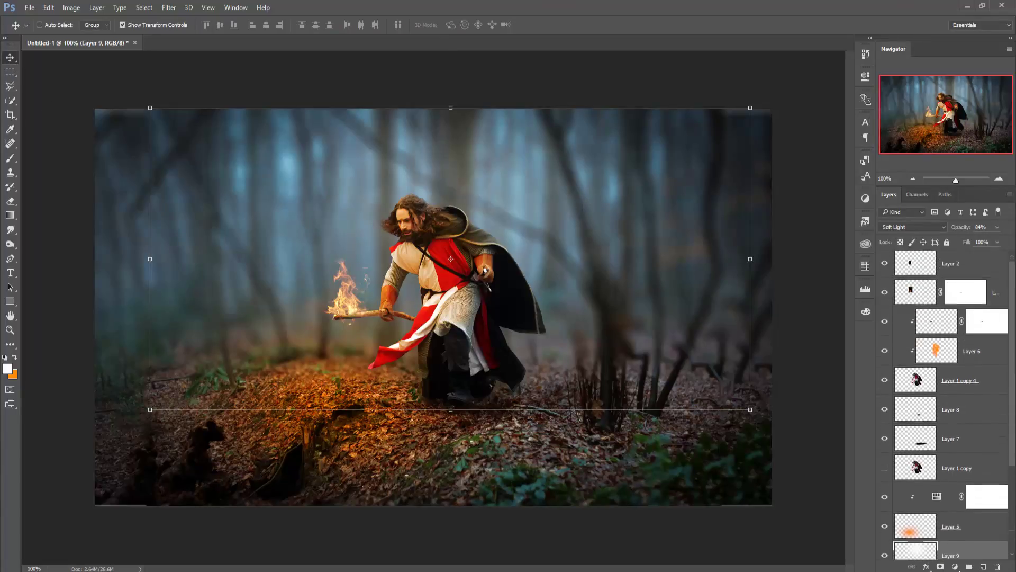
pyautogui.click(979, 270)
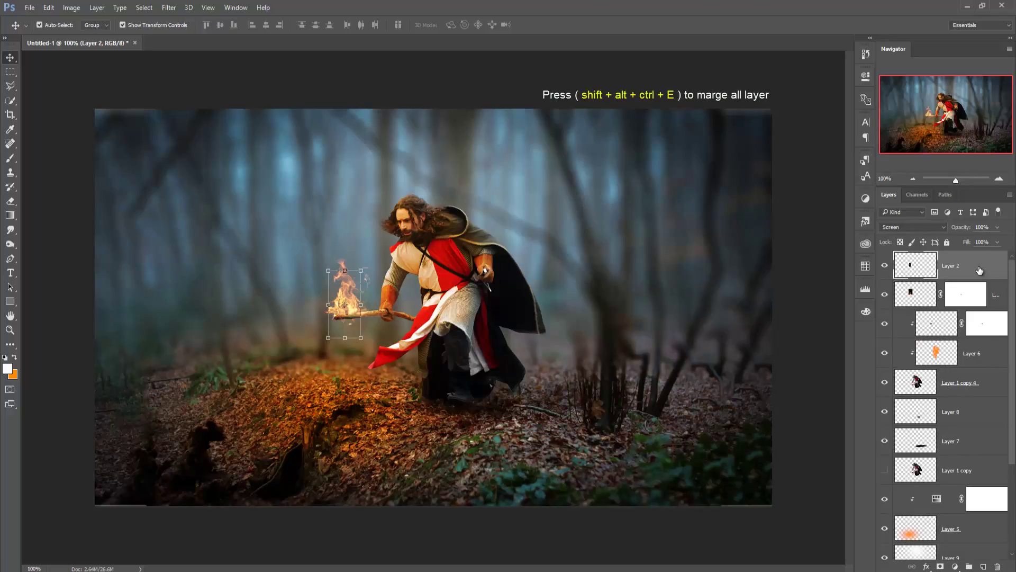
pyautogui.hotkey('ctrl', 'shift', 'alt', 'e')
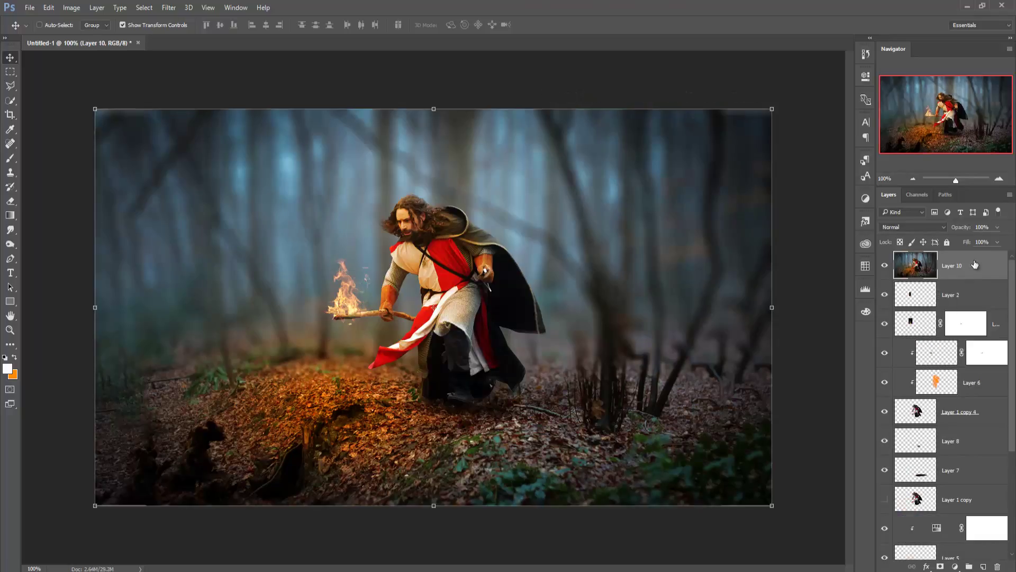
pyautogui.click(169, 7)
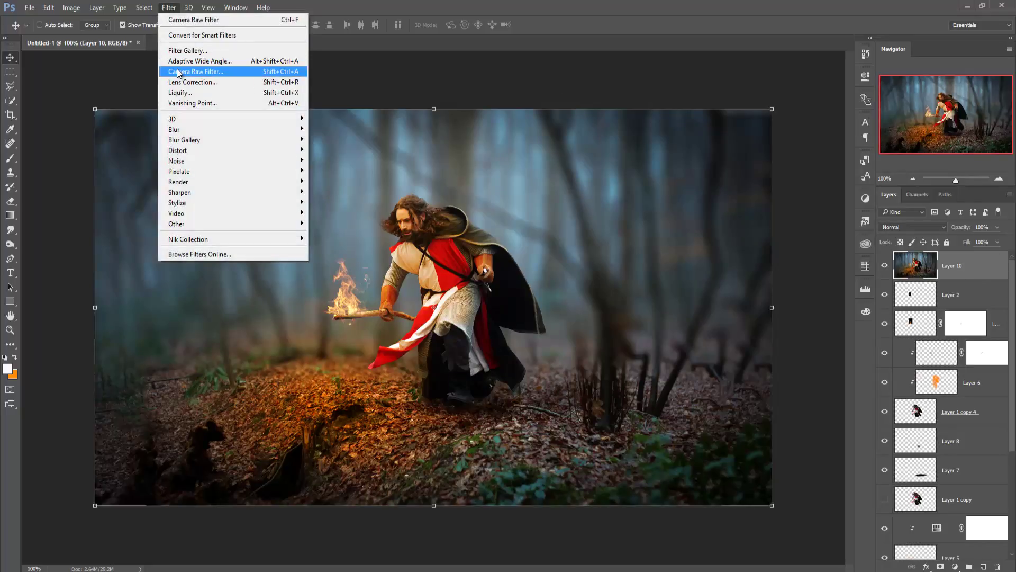
pyautogui.click(178, 72)
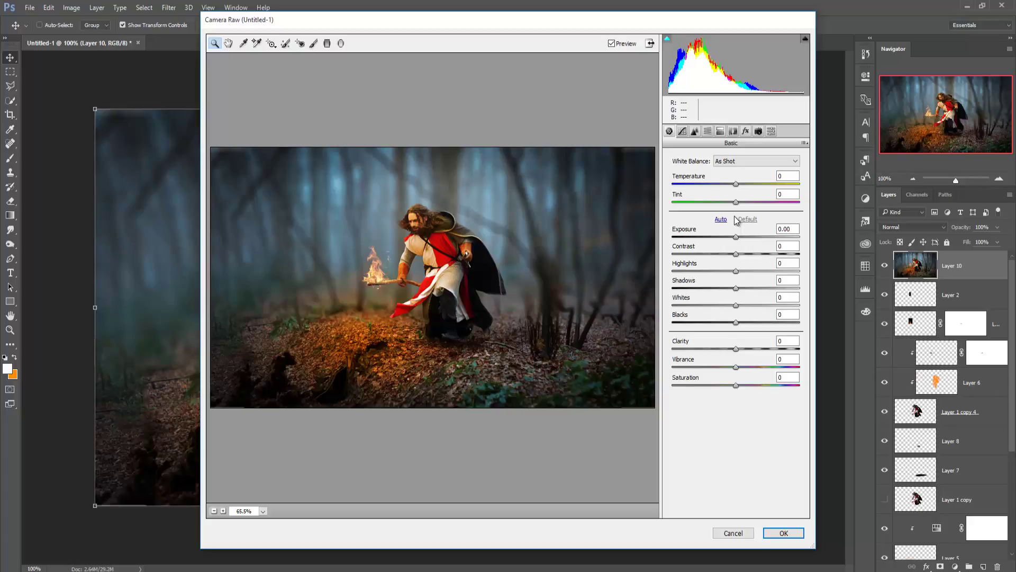
# In Camera Raw's Basic panel, set Exposure to +0.05 and Temperature to -8
pyautogui.click(736, 237)
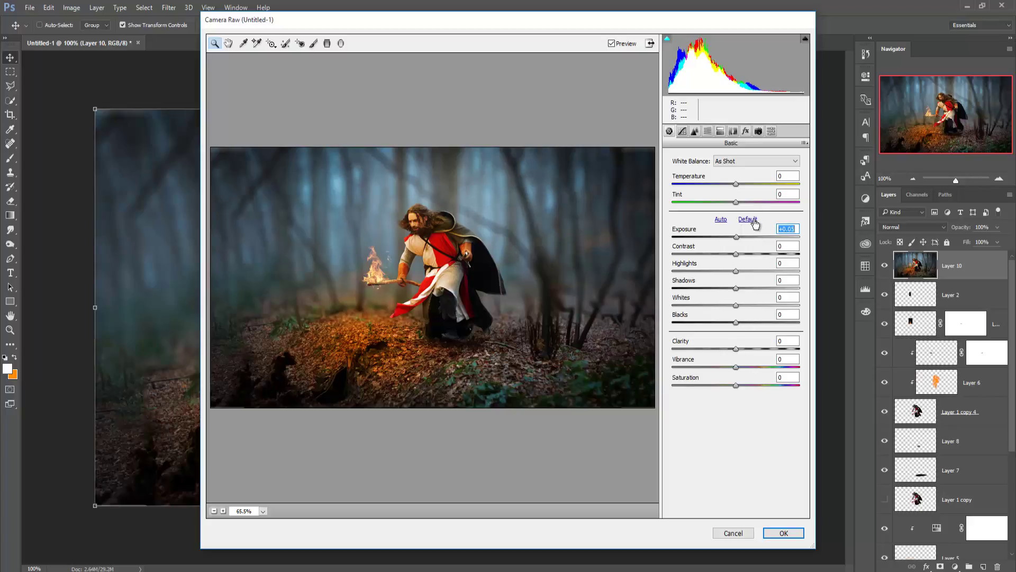
pyautogui.moveTo(737, 184)
pyautogui.mouseDown()
pyautogui.moveTo(725, 184)
pyautogui.moveTo(743, 184)
pyautogui.moveTo(731, 190)
pyautogui.moveTo(745, 203)
pyautogui.moveTo(731, 206)
pyautogui.mouseUp()
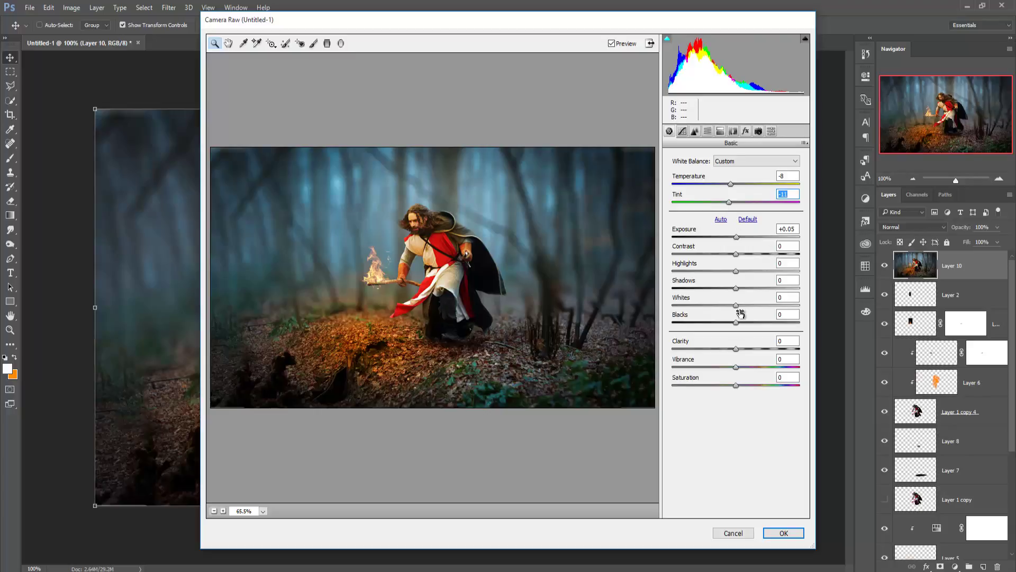
# In the Effects tab, add a negative post-crop vignette with Roundness -16 and Feather 75
pyautogui.click(746, 131)
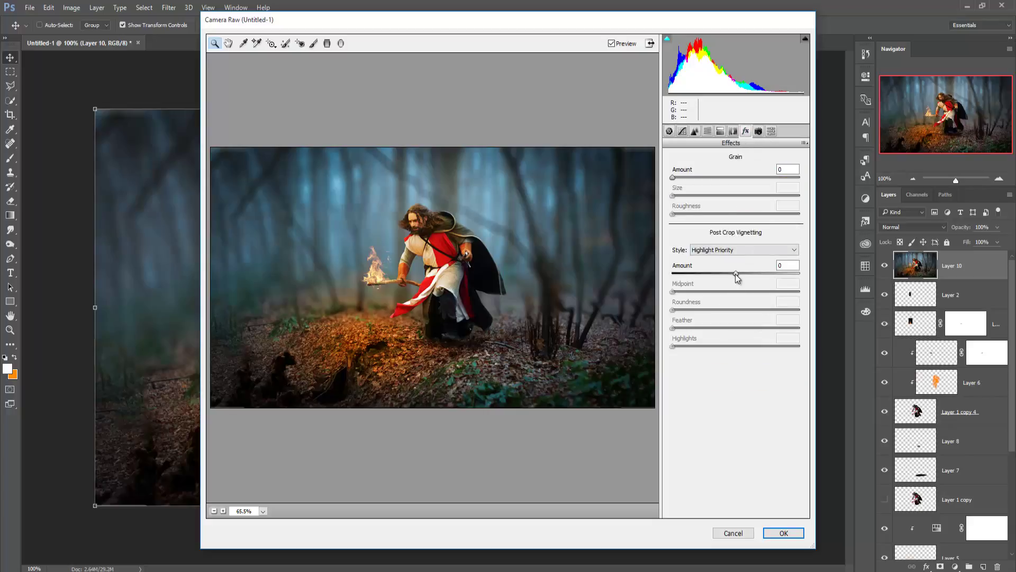
pyautogui.moveTo(736, 273); pyautogui.dragTo(727, 275)
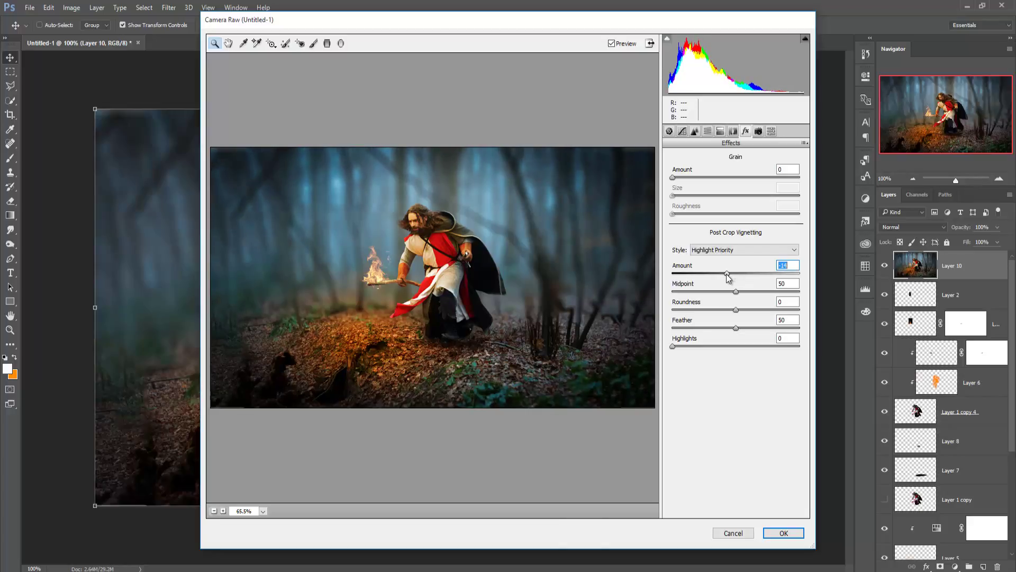
pyautogui.click(738, 311)
pyautogui.press('Up')
pyautogui.press('Up')
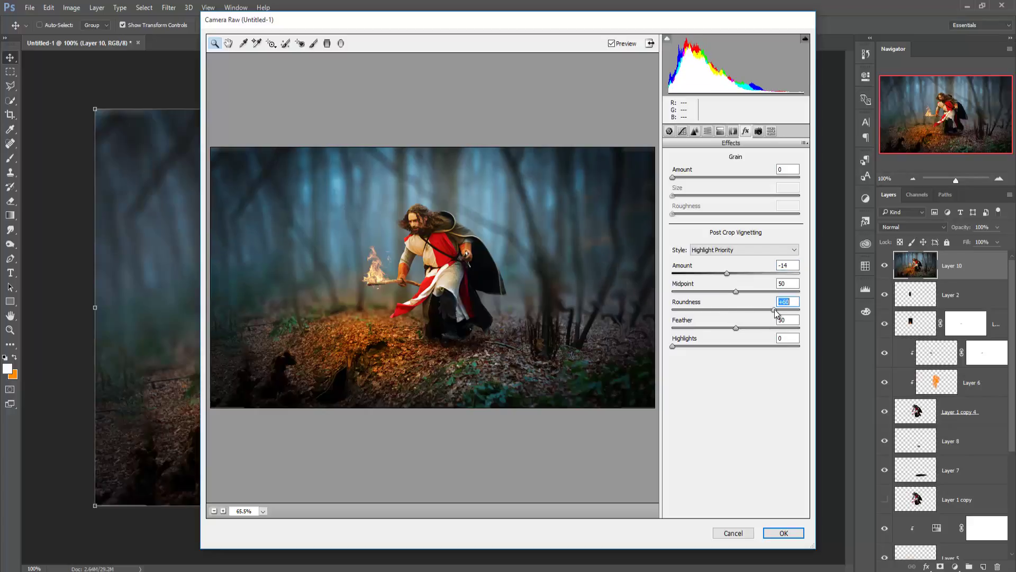
pyautogui.click(726, 310)
pyautogui.moveTo(735, 328)
pyautogui.mouseDown()
pyautogui.moveTo(715, 330)
pyautogui.moveTo(764, 337)
pyautogui.mouseUp()
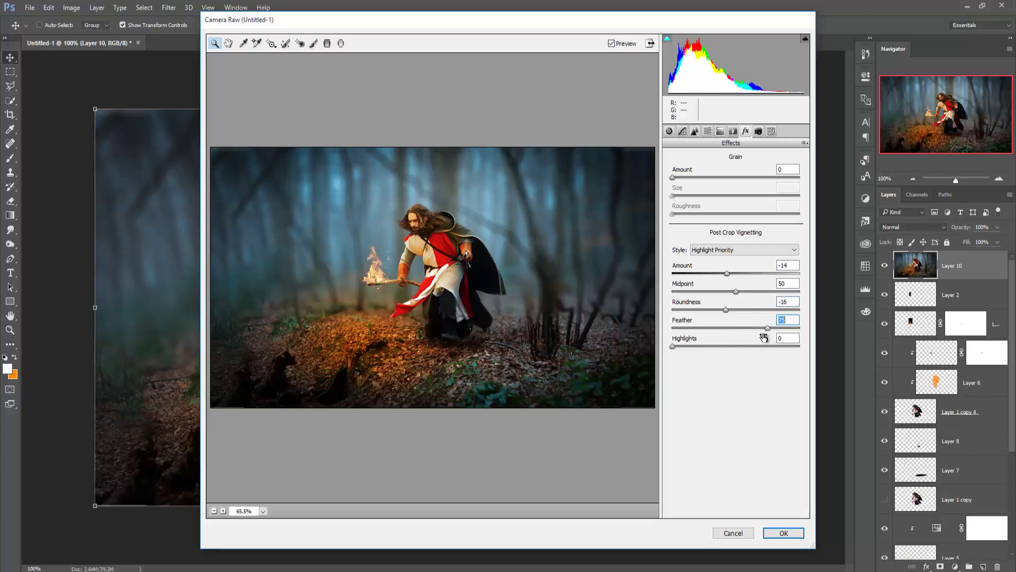
pyautogui.moveTo(727, 273)
pyautogui.mouseDown()
pyautogui.moveTo(705, 275)
pyautogui.moveTo(719, 276)
pyautogui.mouseUp()
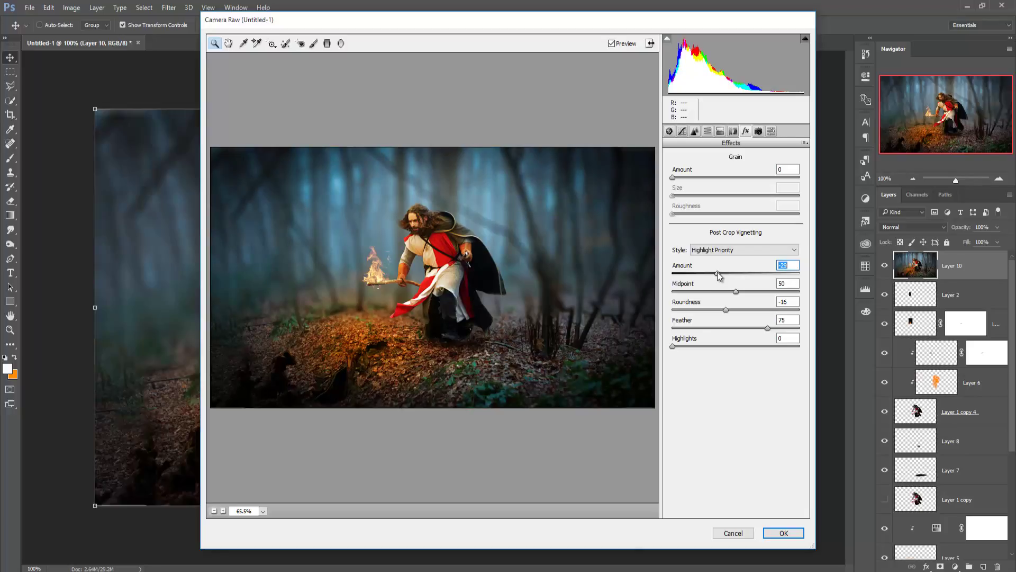
# Split-tone highlights to hue 53, saturation 20, tint the shadows, and commit the Camera Raw grade
pyautogui.click(720, 130)
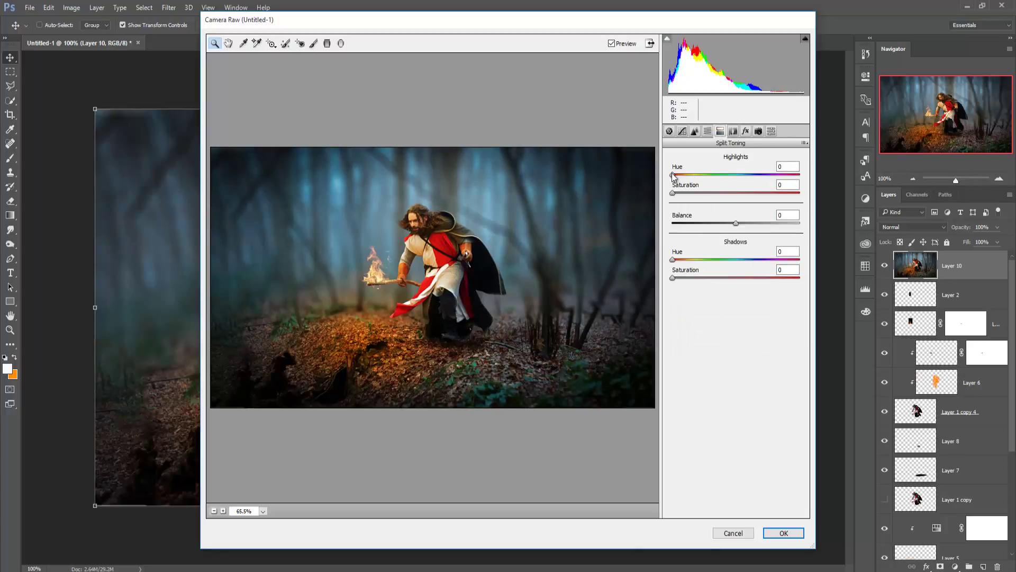
pyautogui.moveTo(673, 176)
pyautogui.mouseDown()
pyautogui.moveTo(692, 180)
pyautogui.moveTo(690, 196)
pyautogui.moveTo(702, 200)
pyautogui.mouseUp()
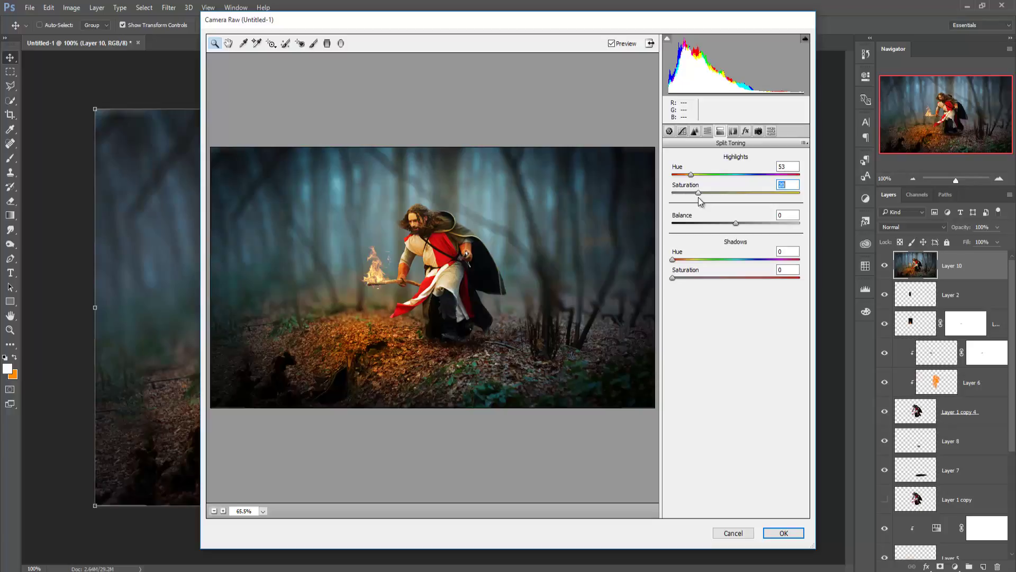
pyautogui.moveTo(674, 261); pyautogui.dragTo(735, 268)
pyautogui.moveTo(673, 278)
pyautogui.mouseDown()
pyautogui.moveTo(684, 281)
pyautogui.moveTo(671, 280)
pyautogui.mouseUp()
pyautogui.moveTo(737, 259)
pyautogui.mouseDown()
pyautogui.moveTo(672, 260)
pyautogui.moveTo(686, 282)
pyautogui.mouseUp()
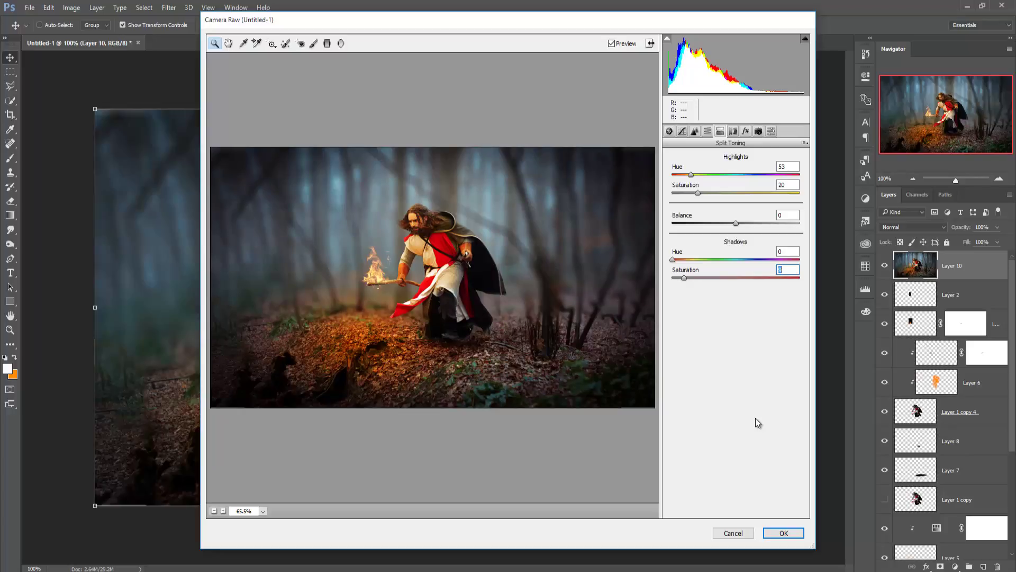
pyautogui.click(780, 532)
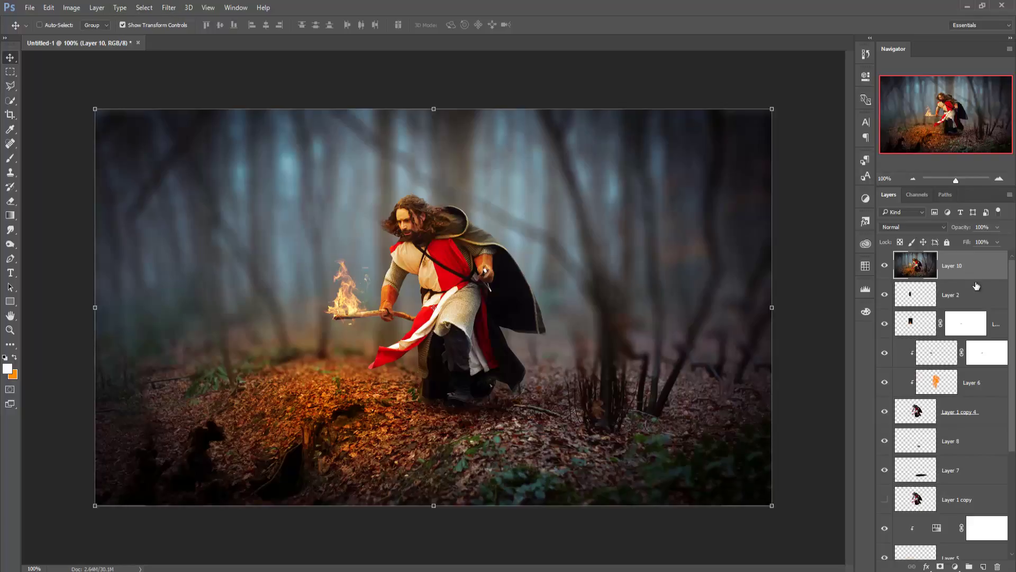
# Add a Photo Filter adjustment layer set to Cyan at about 21% density
pyautogui.click(956, 568)
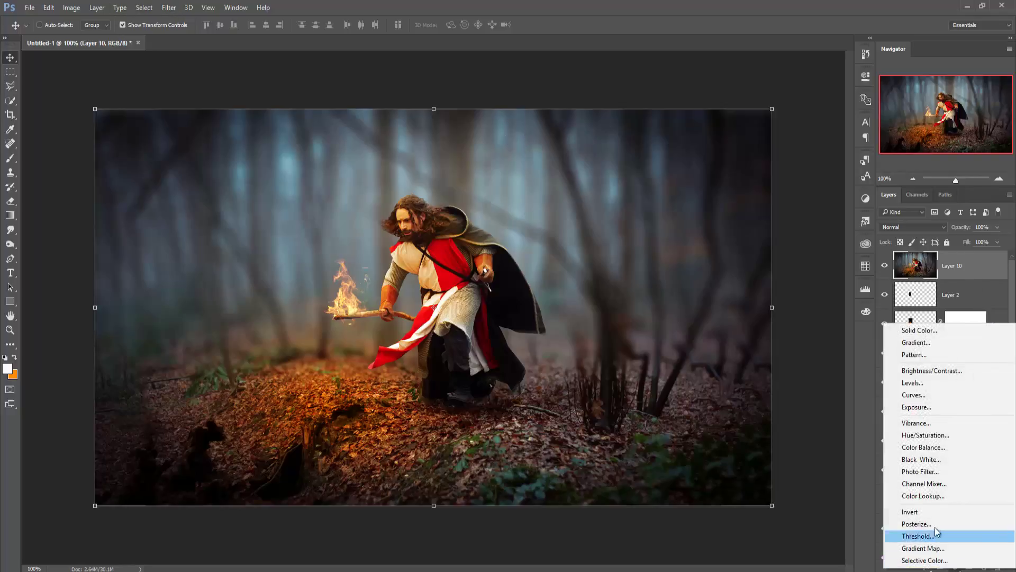
pyautogui.click(936, 471)
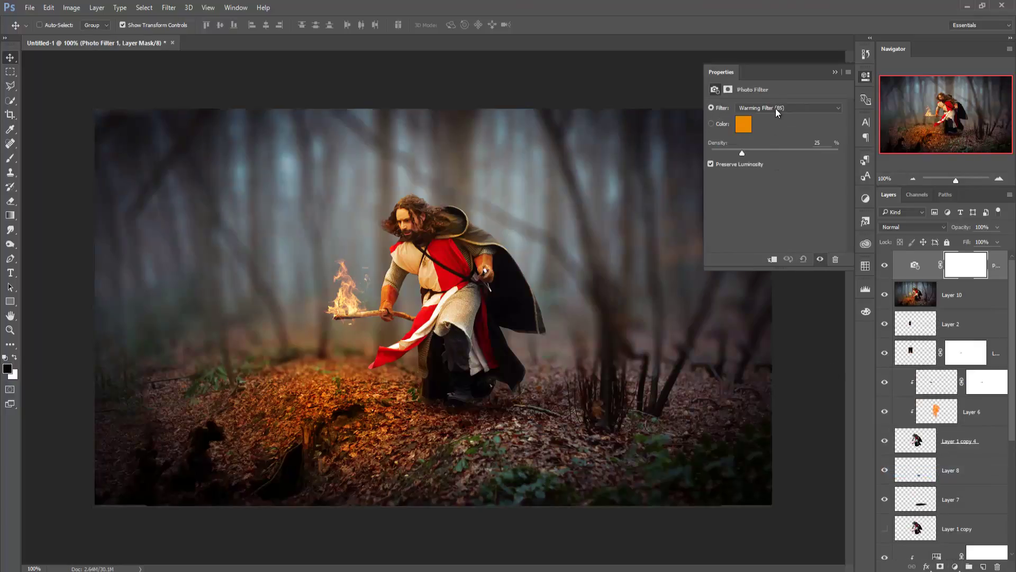
pyautogui.click(776, 109)
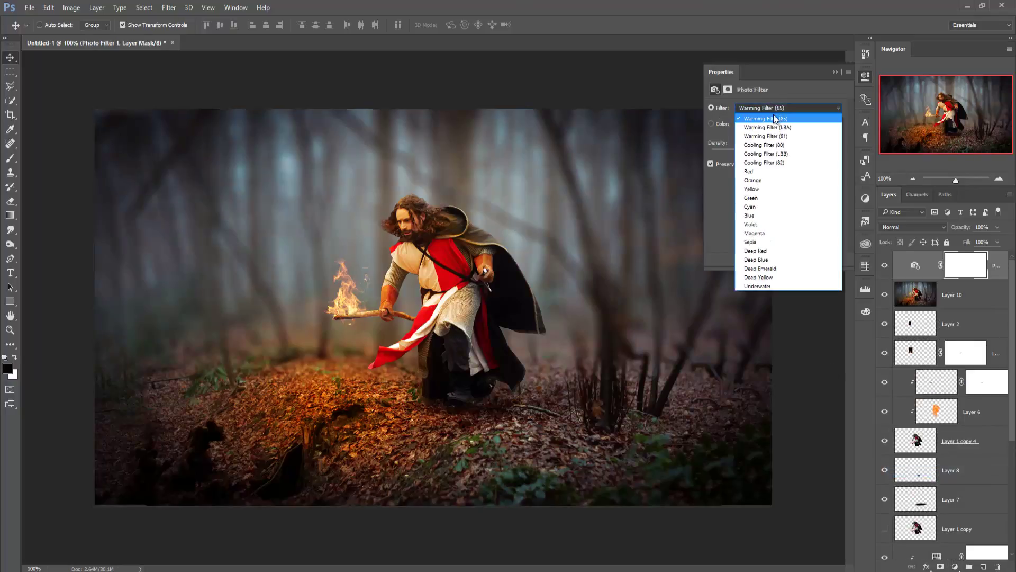
pyautogui.click(757, 189)
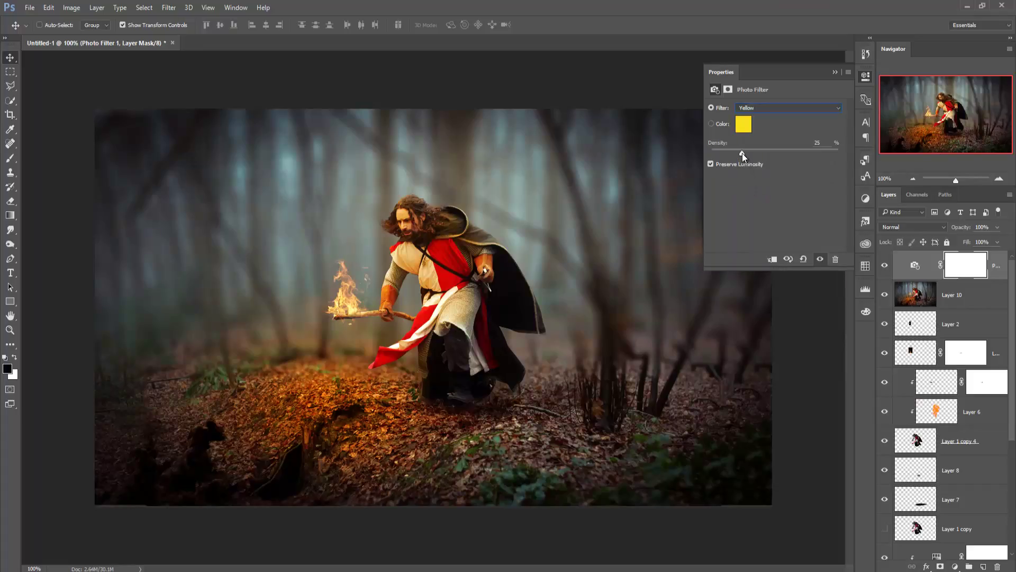
pyautogui.moveTo(733, 153); pyautogui.dragTo(773, 153)
pyautogui.click(780, 109)
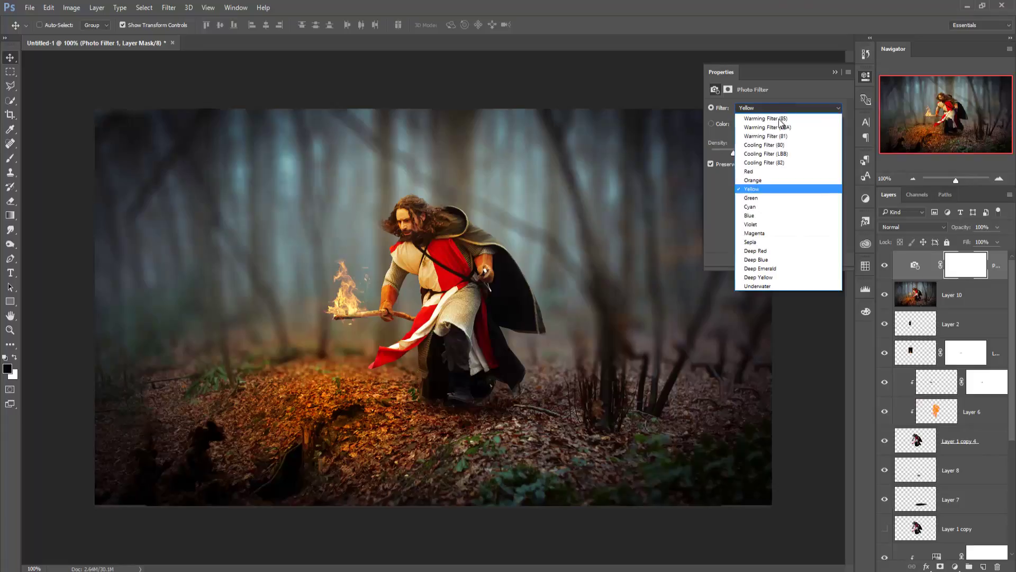
pyautogui.click(759, 205)
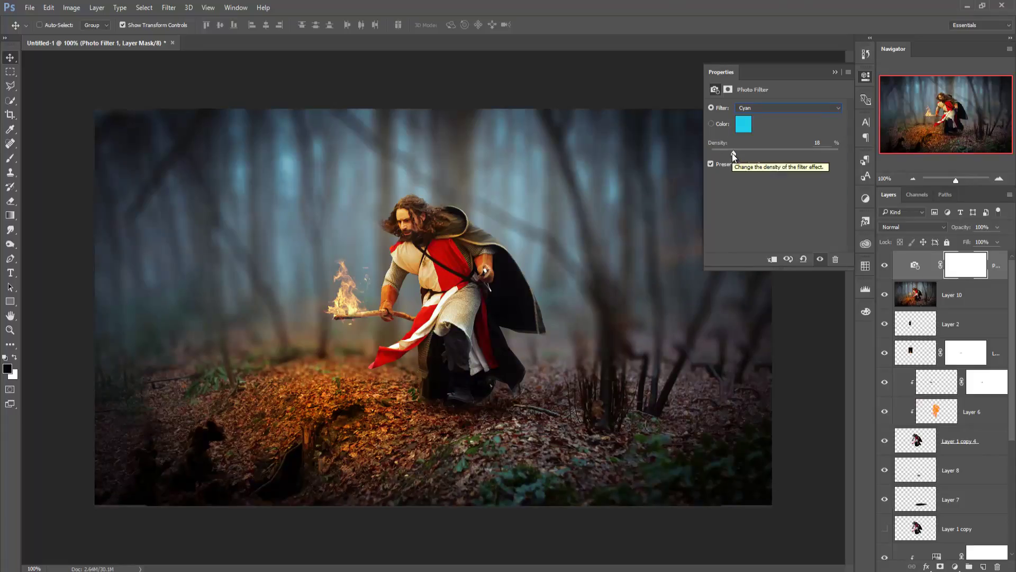
pyautogui.moveTo(734, 155); pyautogui.dragTo(733, 154)
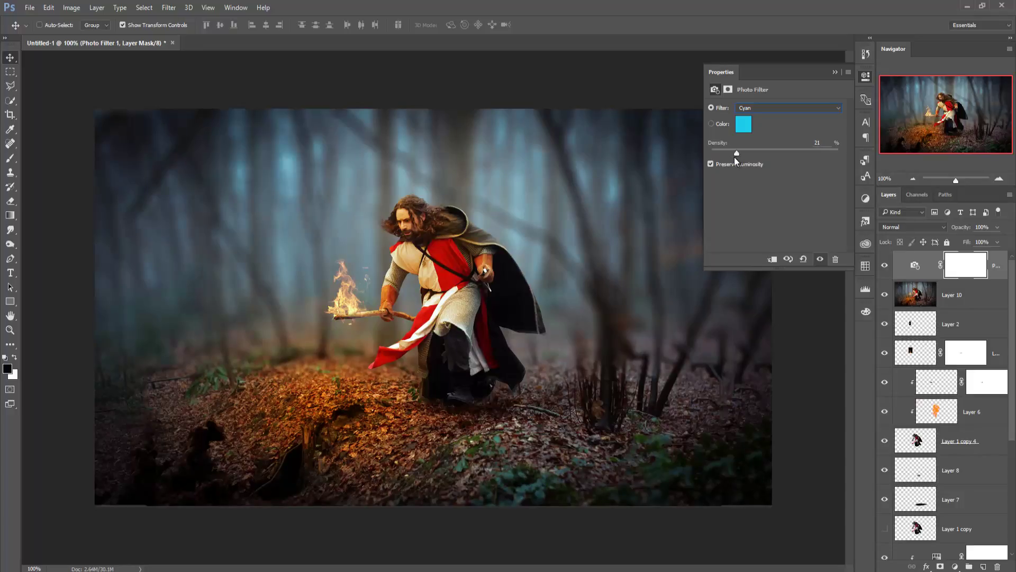
pyautogui.click(831, 71)
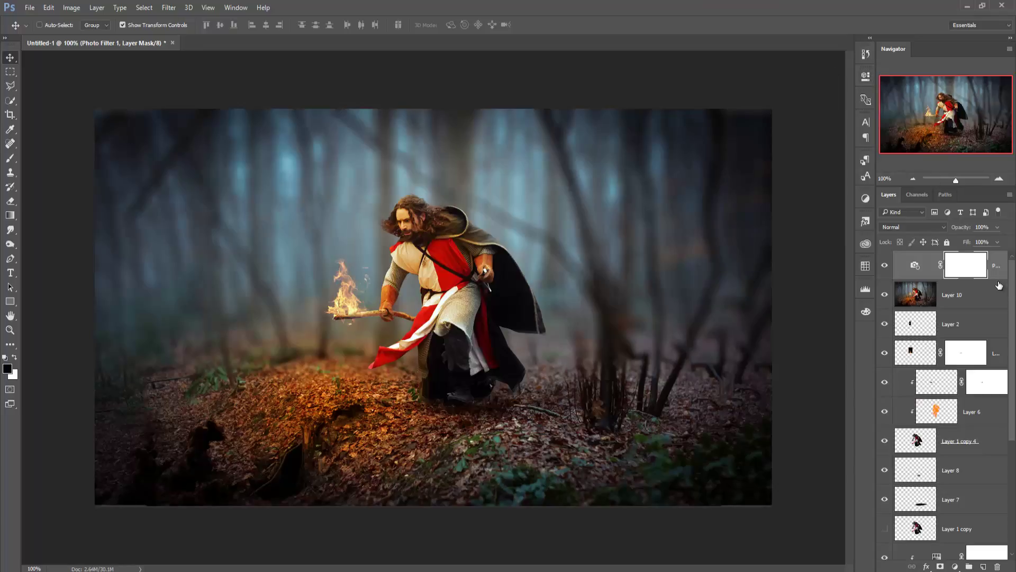
# Stamp all visible layers into a new top Layer 11 with Ctrl+Shift+Alt+E
pyautogui.hotkey('ctrl', '2')
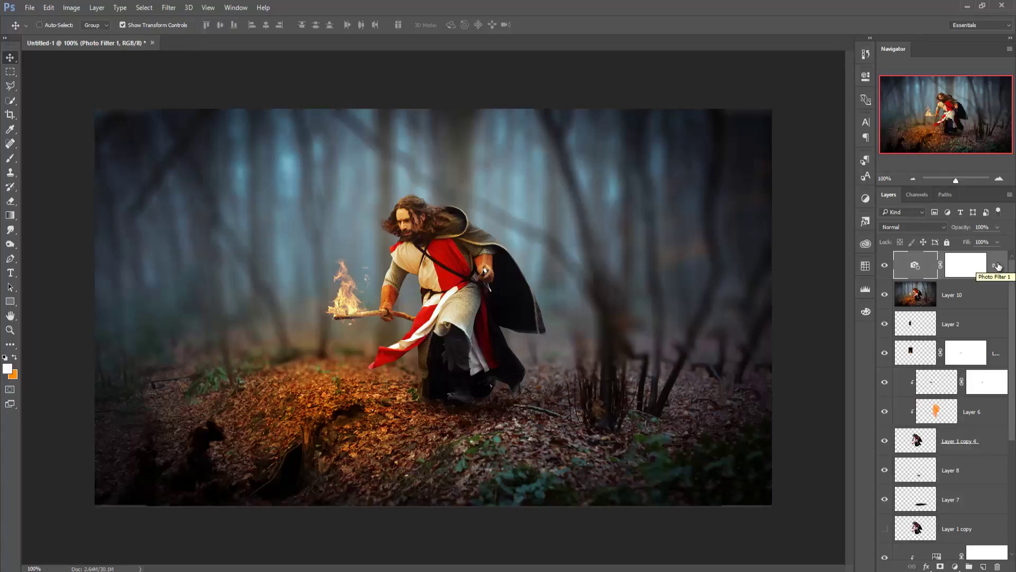
pyautogui.press('ctrl')
pyautogui.hotkey('ctrl', 'shift', 'alt', 'e')
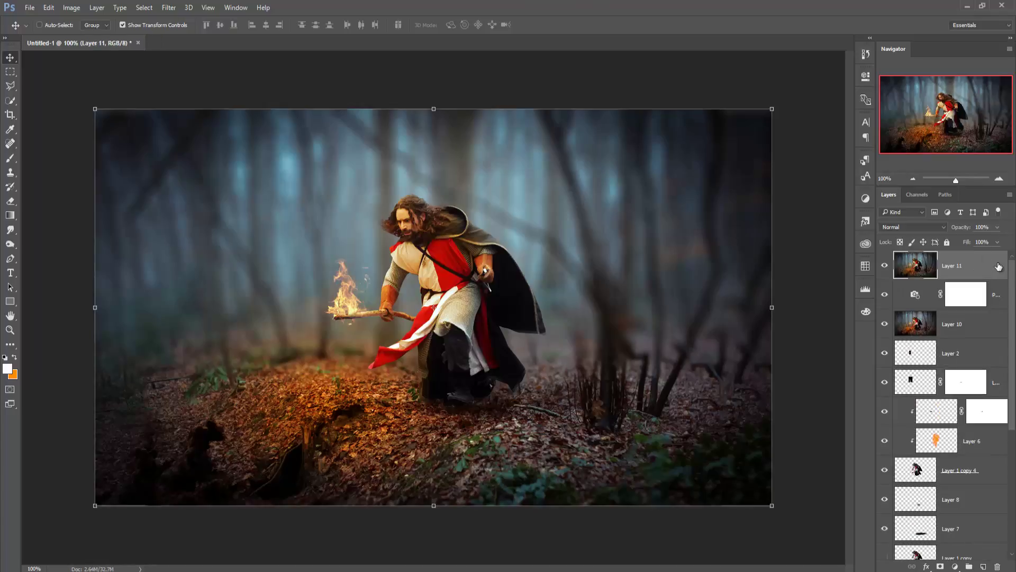